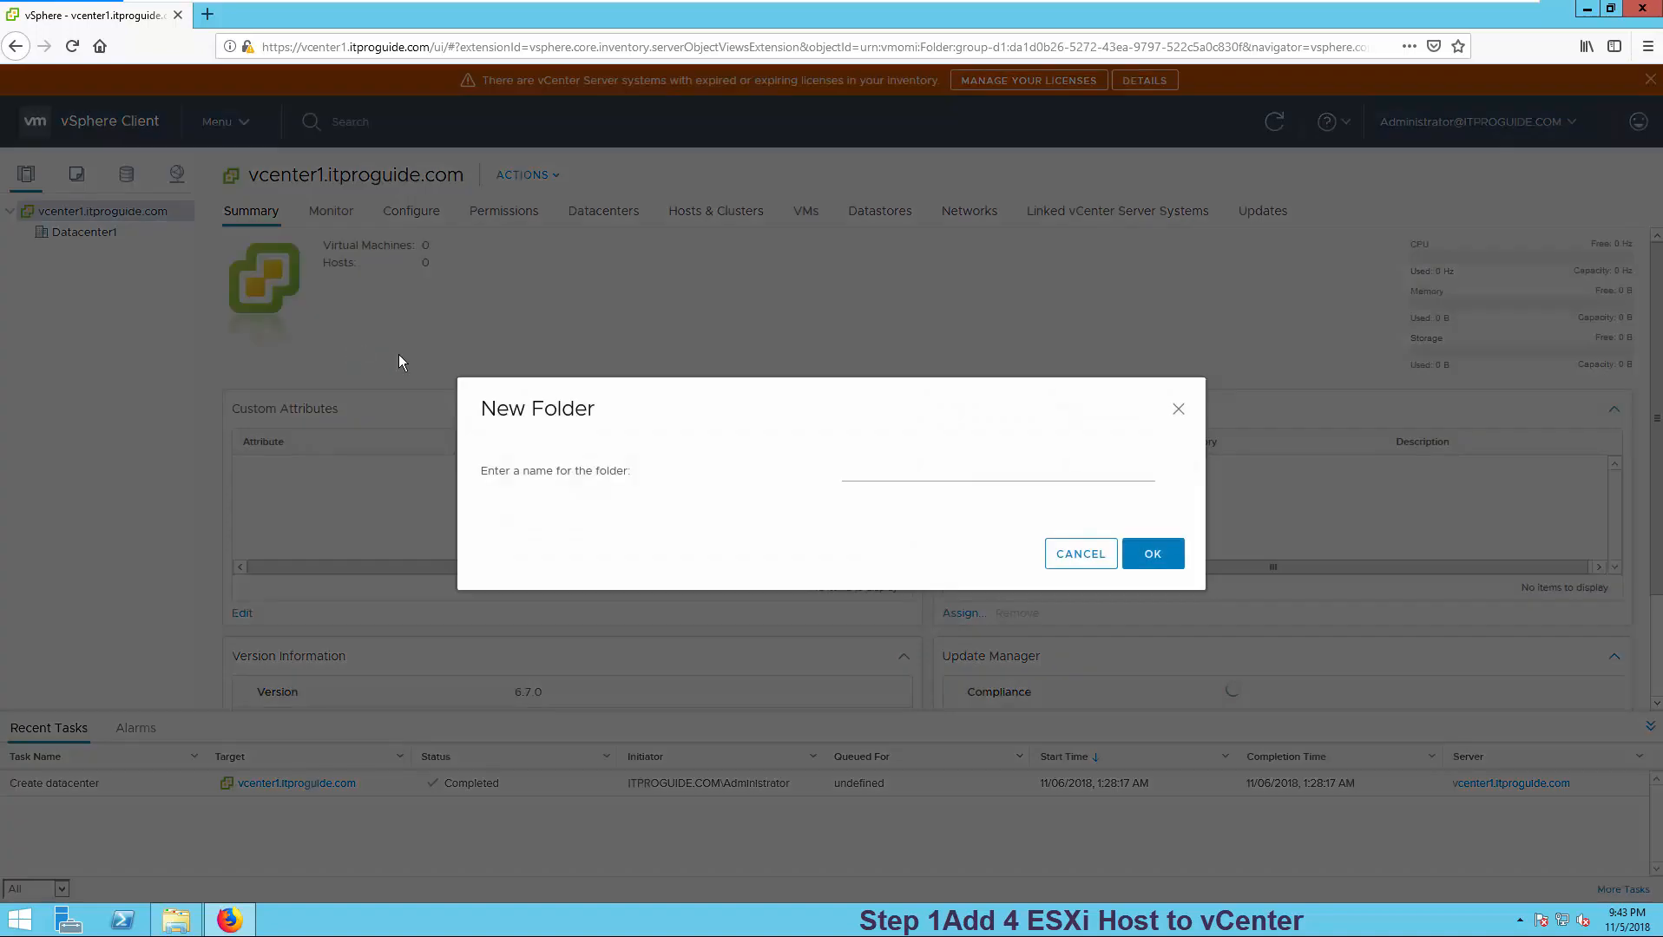
# - Name the new folder under Datacenter1 'vSAN Main Site' and create it
pyautogui.write('v')
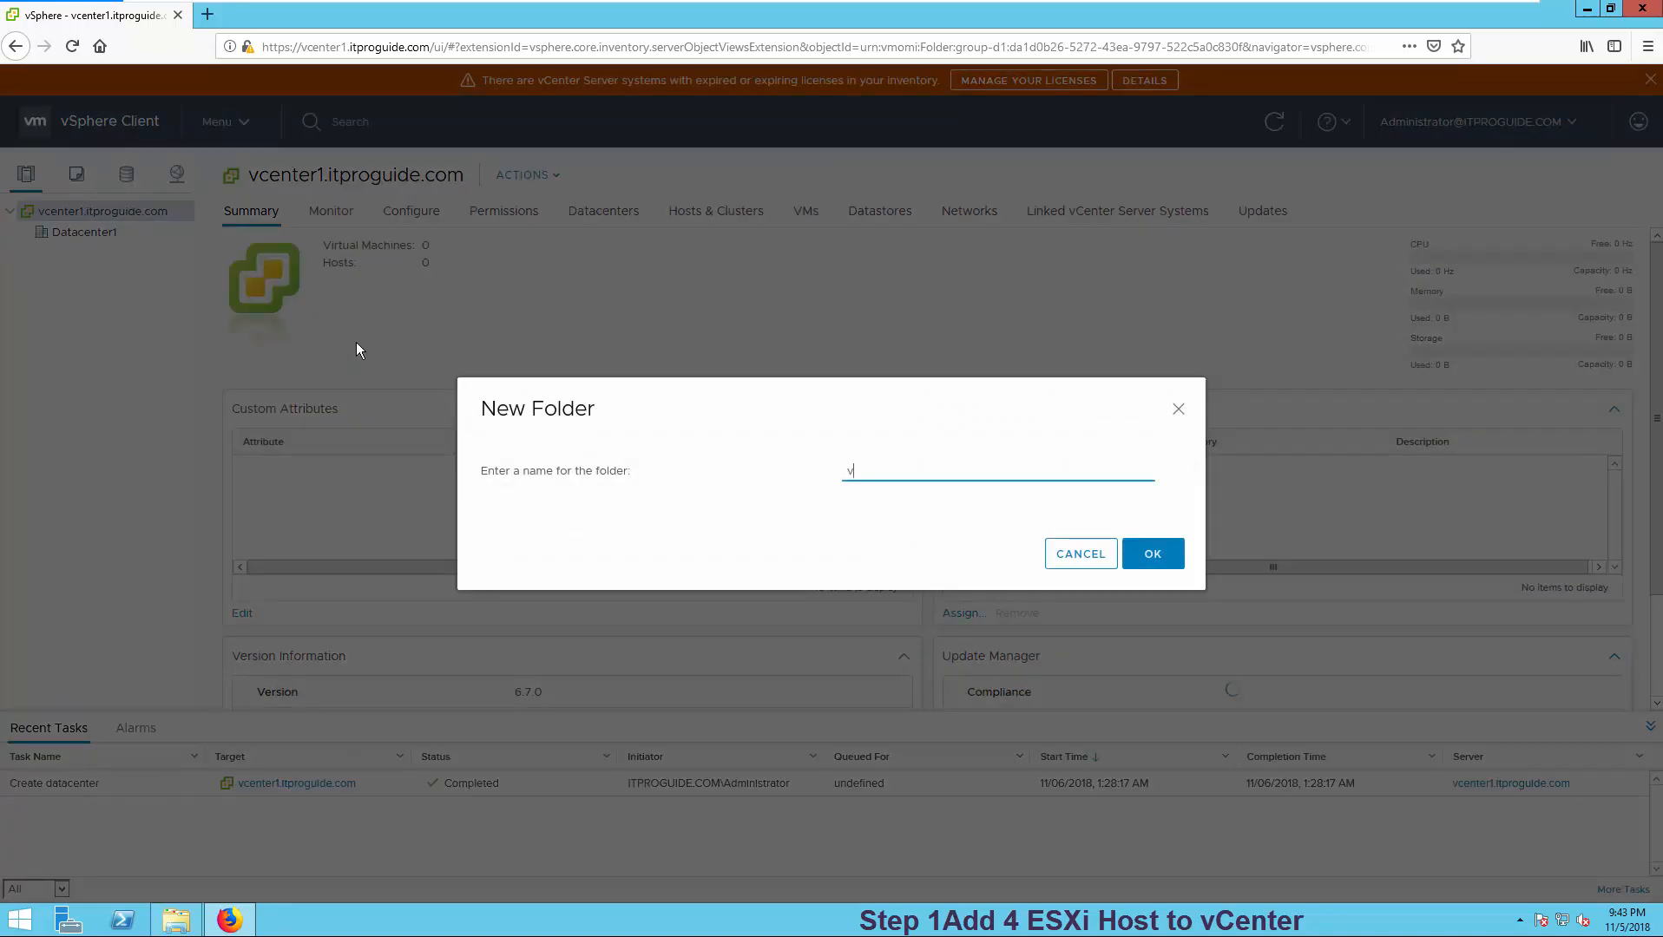
pyautogui.write('SAN Main Site Hos')
pyautogui.press('BackSpace')
pyautogui.press('BackSpace')
pyautogui.press('BackSpace')
pyautogui.click(1143, 556)
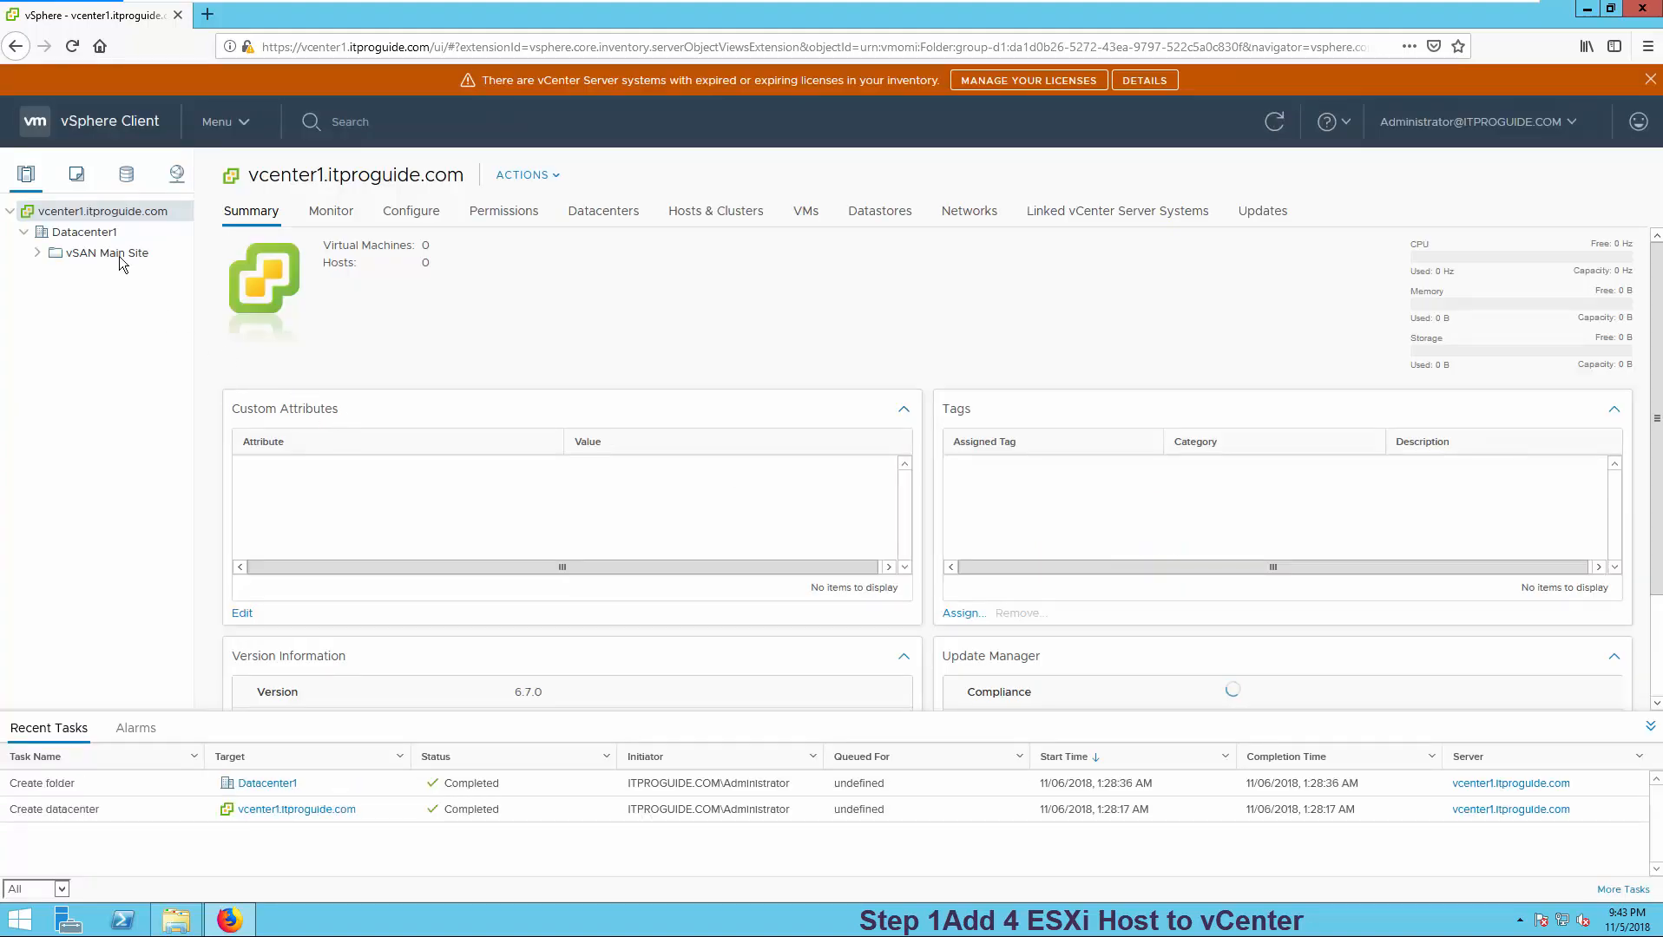
# - Launch the Add Host wizard on the vSAN Main Site folder
pyautogui.click(118, 253)
pyautogui.rightClick(118, 254)
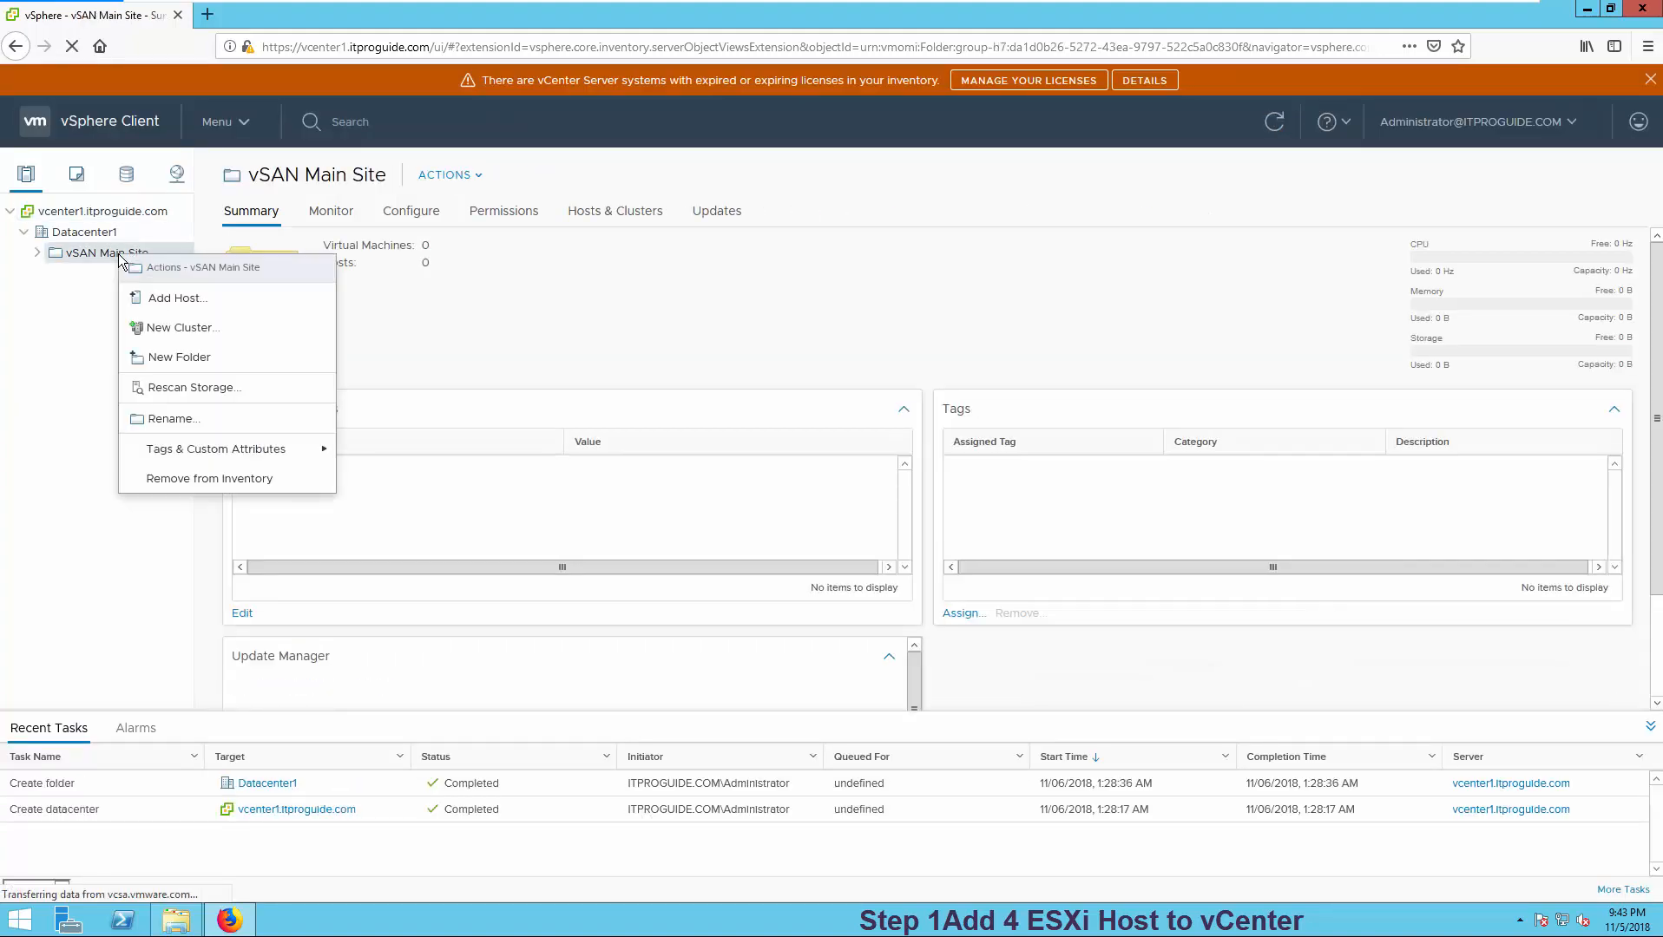
pyautogui.click(187, 300)
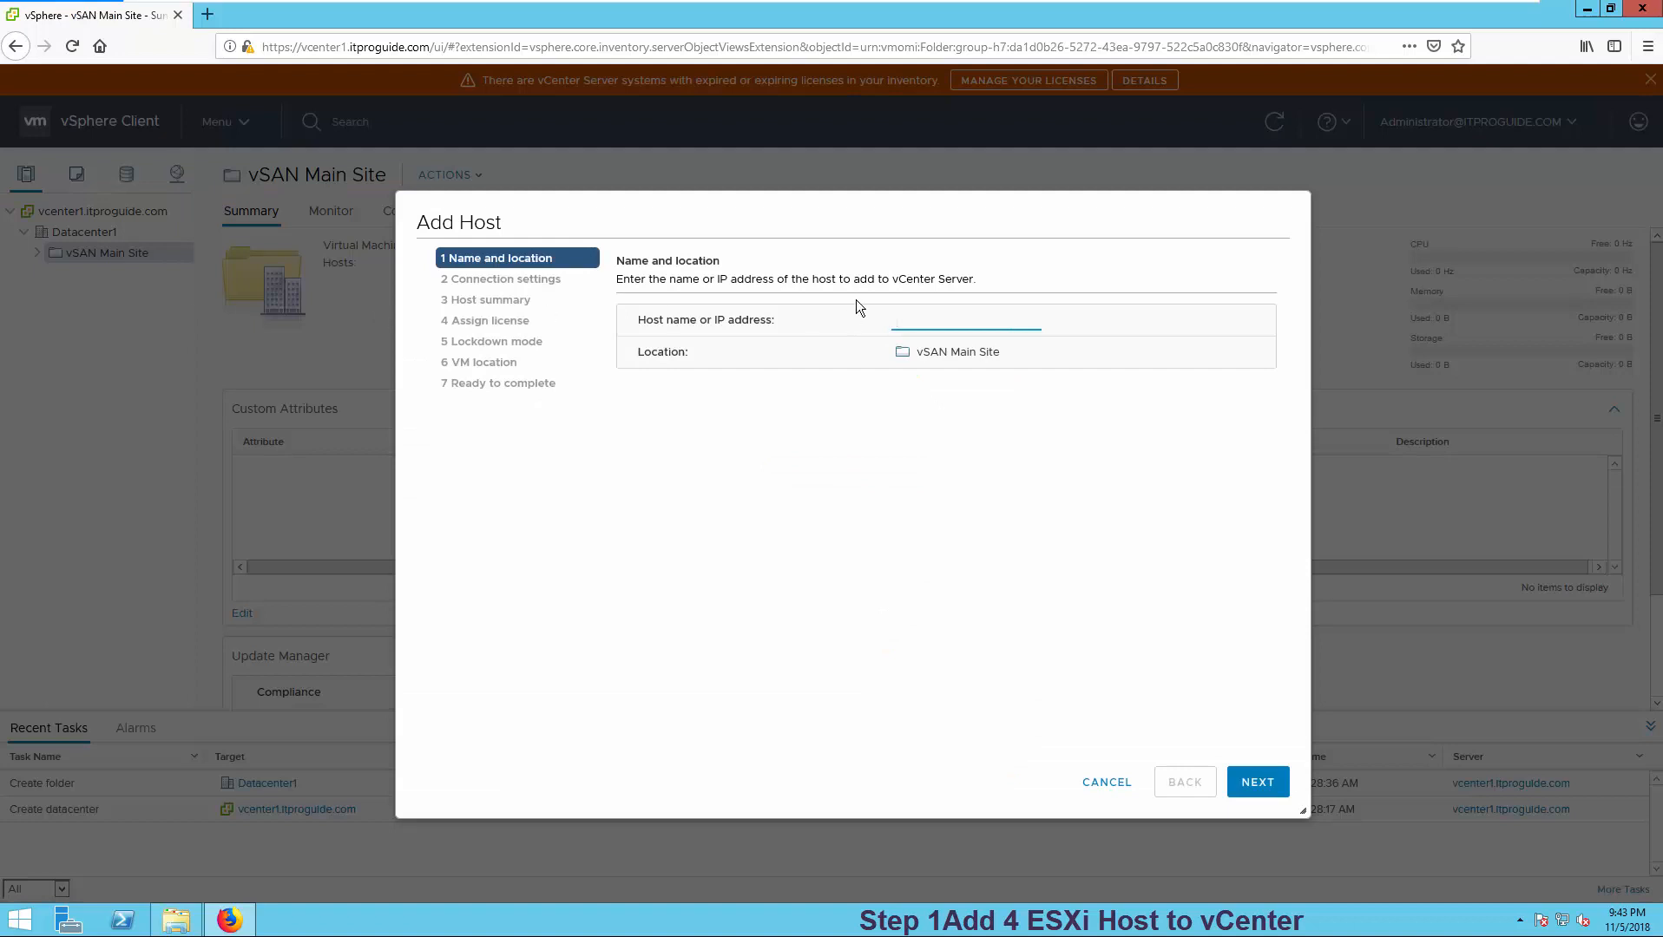
# - Connect to host1.itproguide.com with the root user and password, accepting its certificate
pyautogui.write('vc')
pyautogui.write('host1.it')
pyautogui.write('proguide')
pyautogui.write('.com')
pyautogui.click(1255, 781)
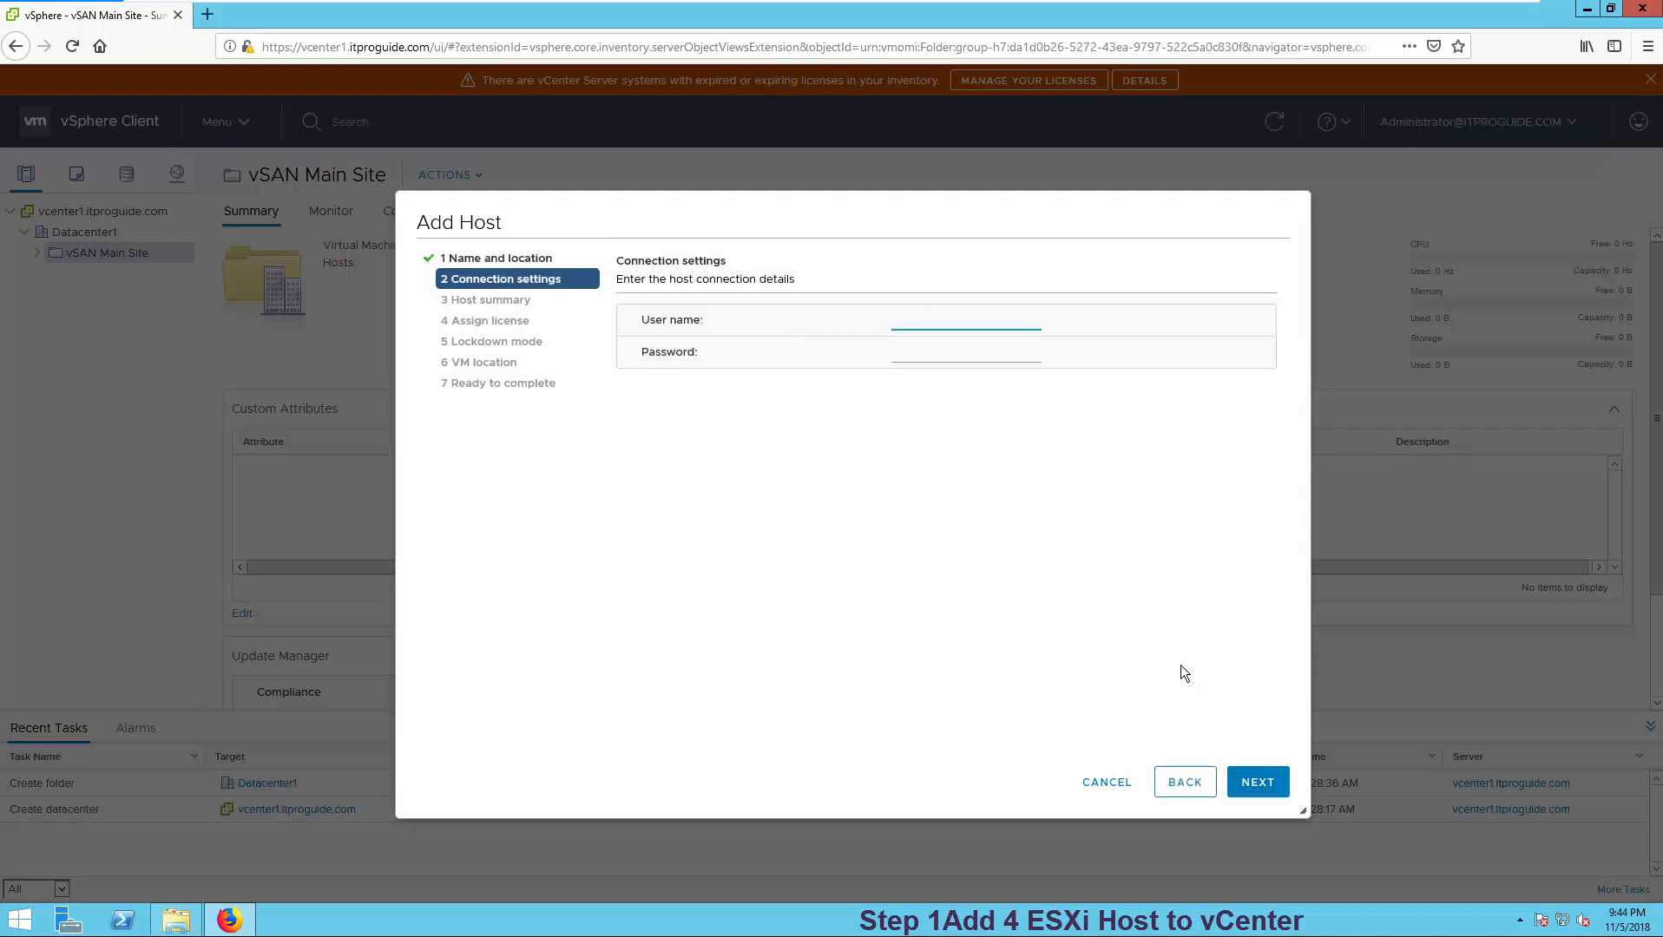
pyautogui.write('root')
pyautogui.press('Tab')
pyautogui.write('************')
pyautogui.press('Return')
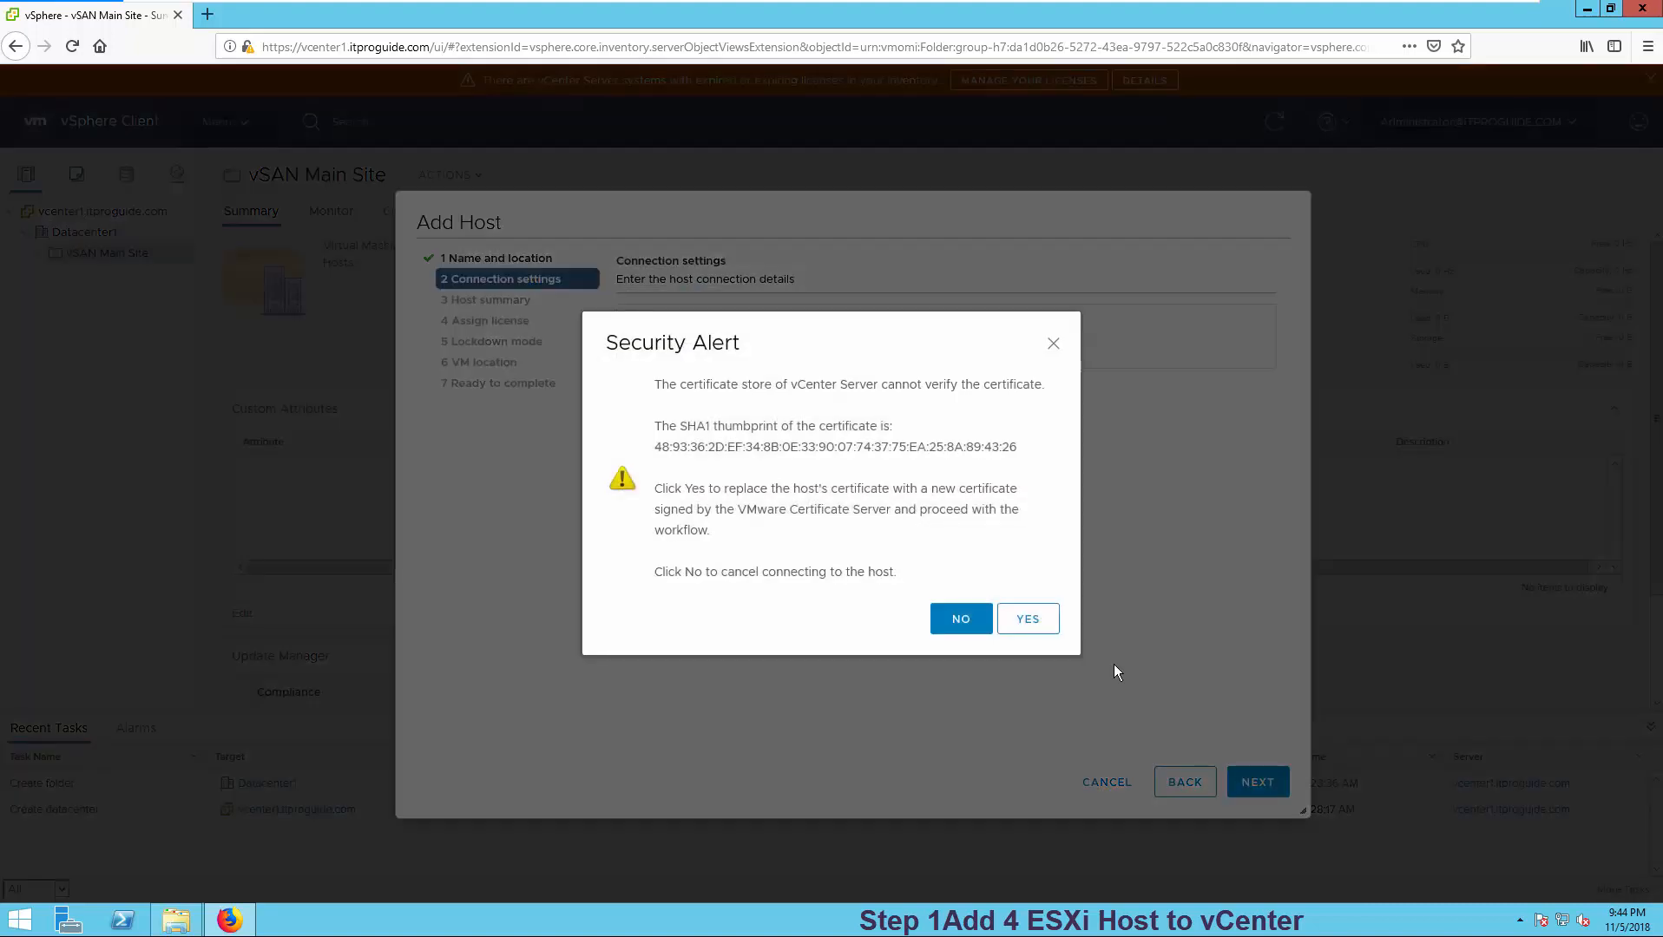
pyautogui.click(1027, 618)
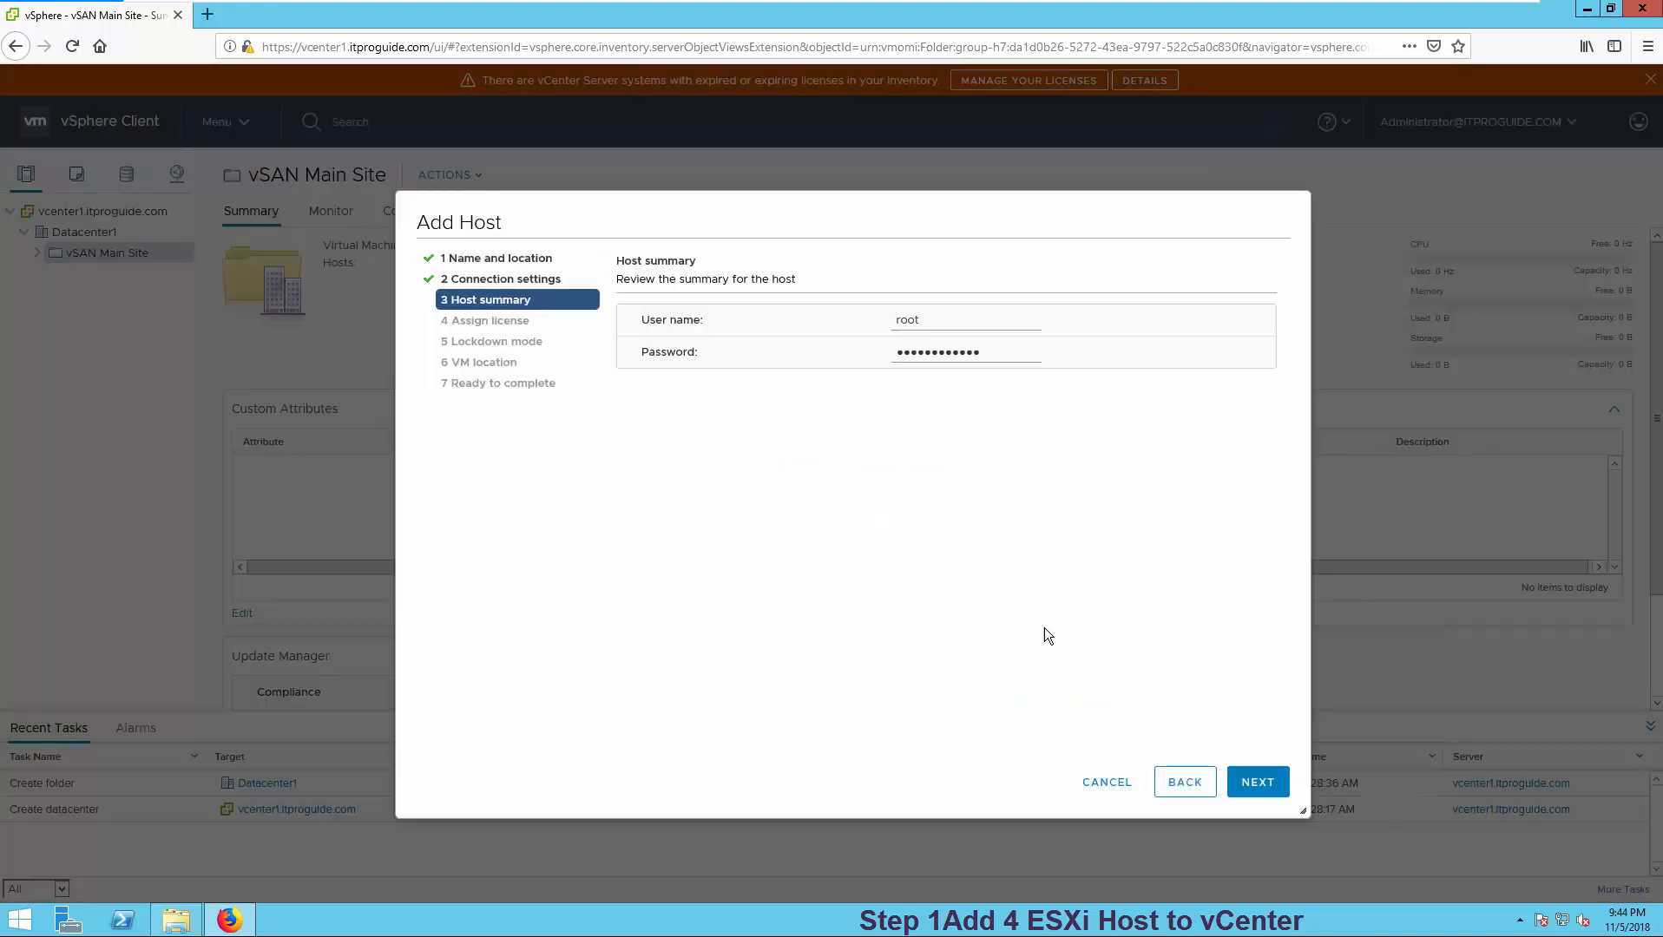
# - Keep the evaluation license and lockdown mode disabled, finish, and expand the folder to show host1
pyautogui.click(1255, 784)
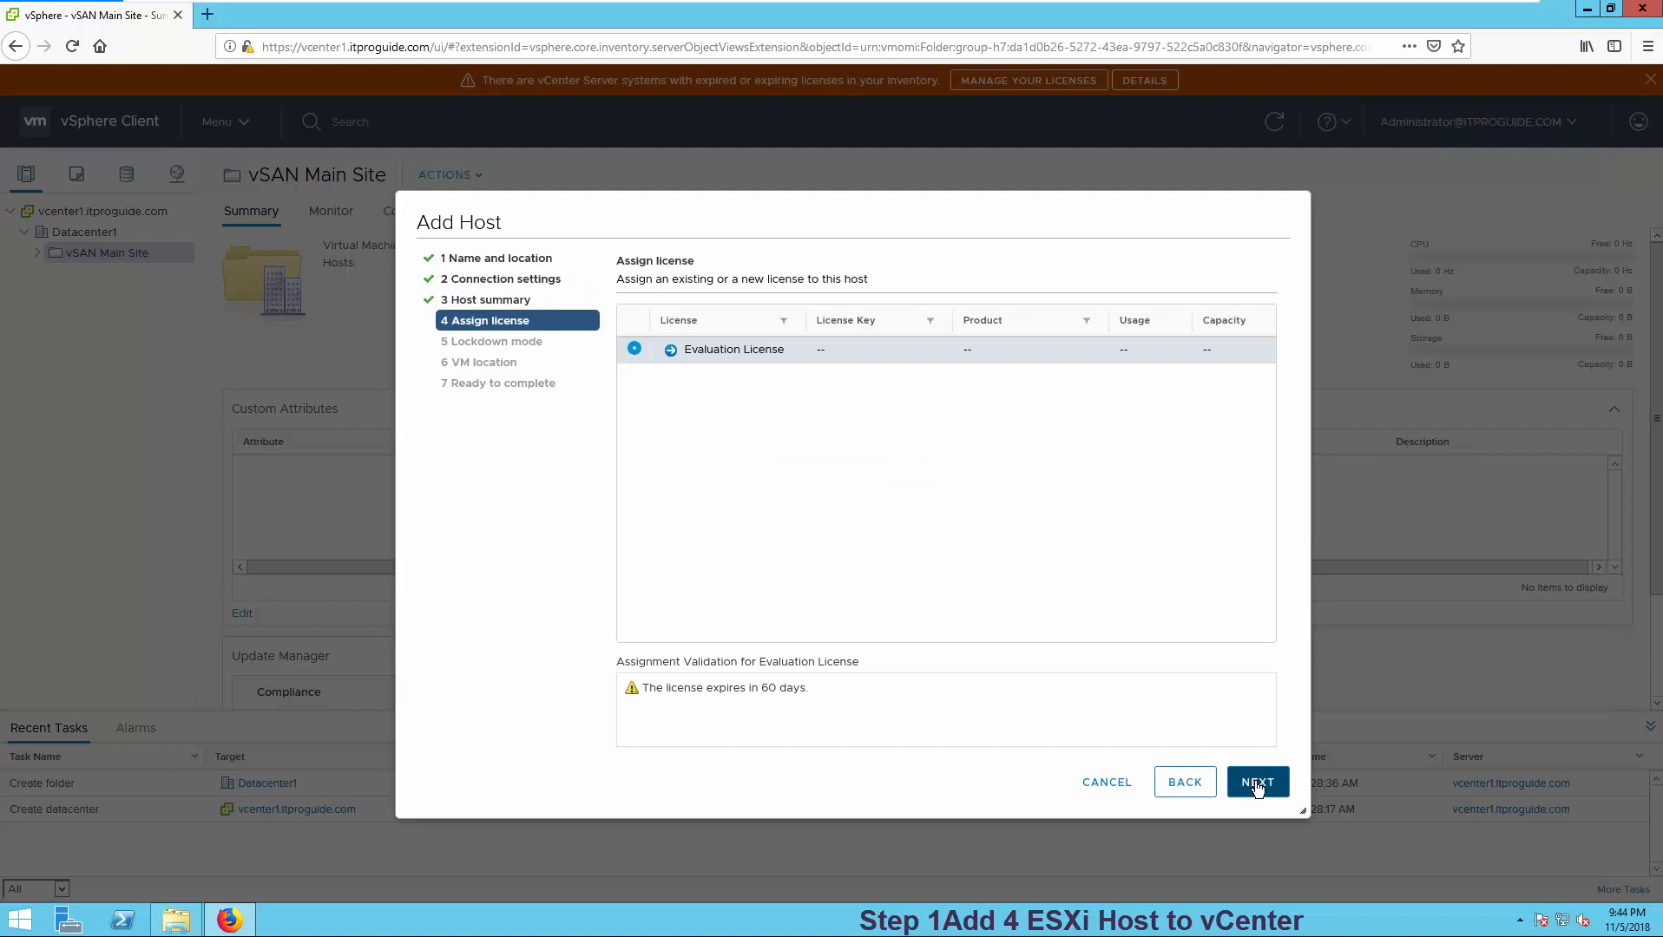
pyautogui.click(1256, 784)
pyautogui.click(1256, 784)
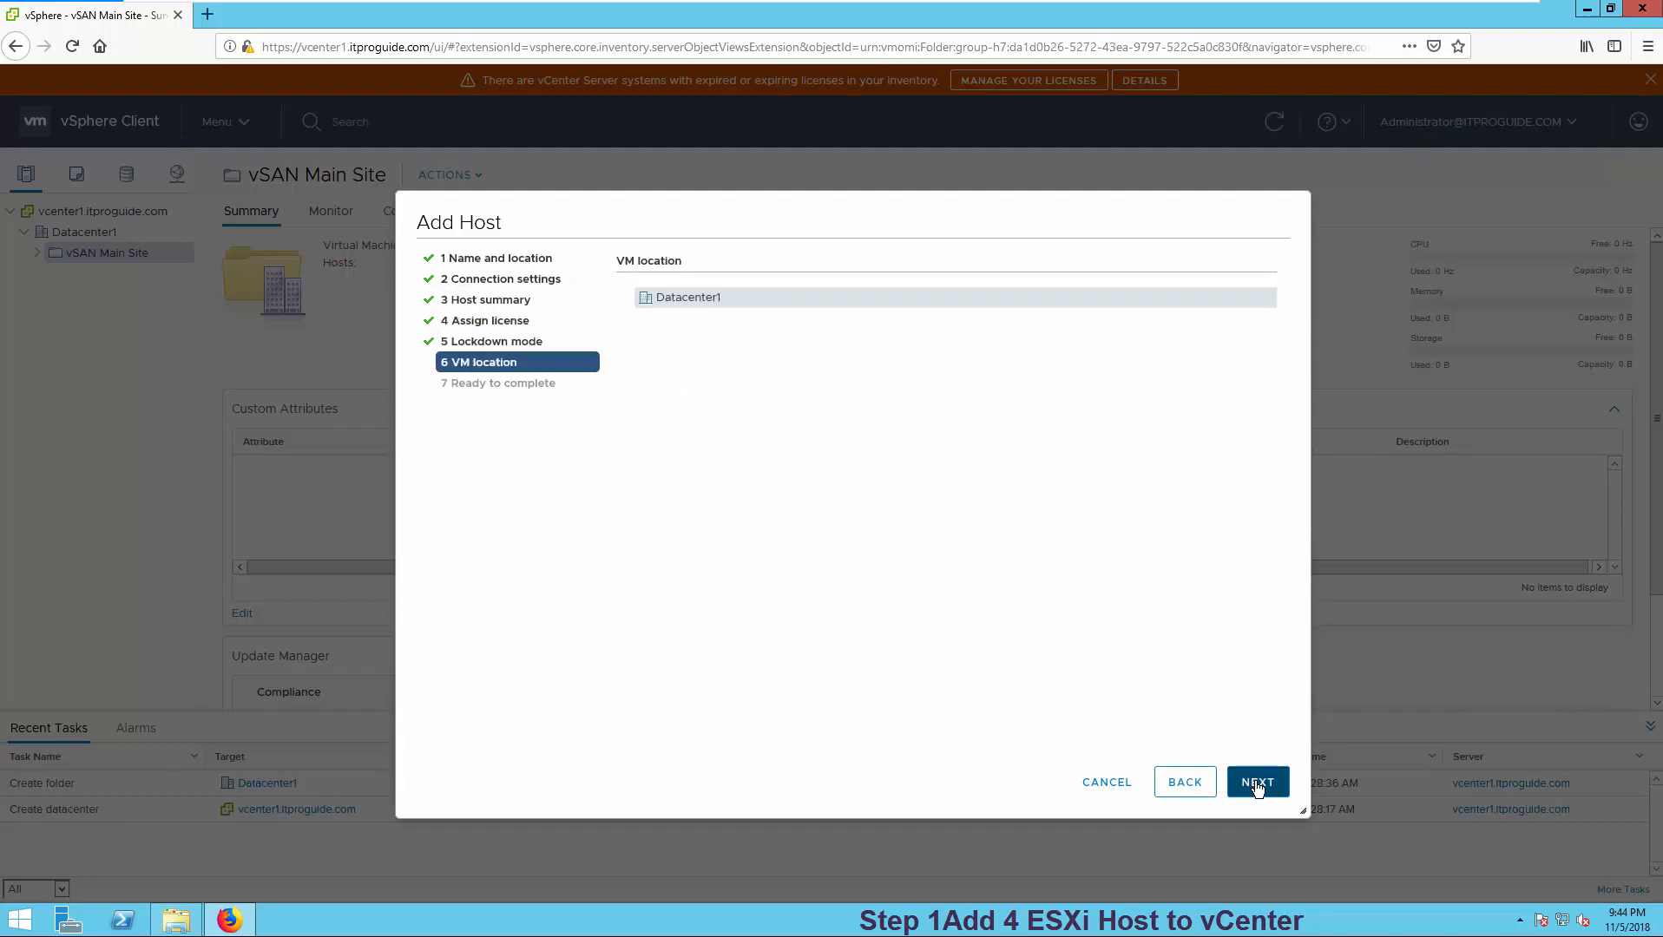
pyautogui.click(1256, 784)
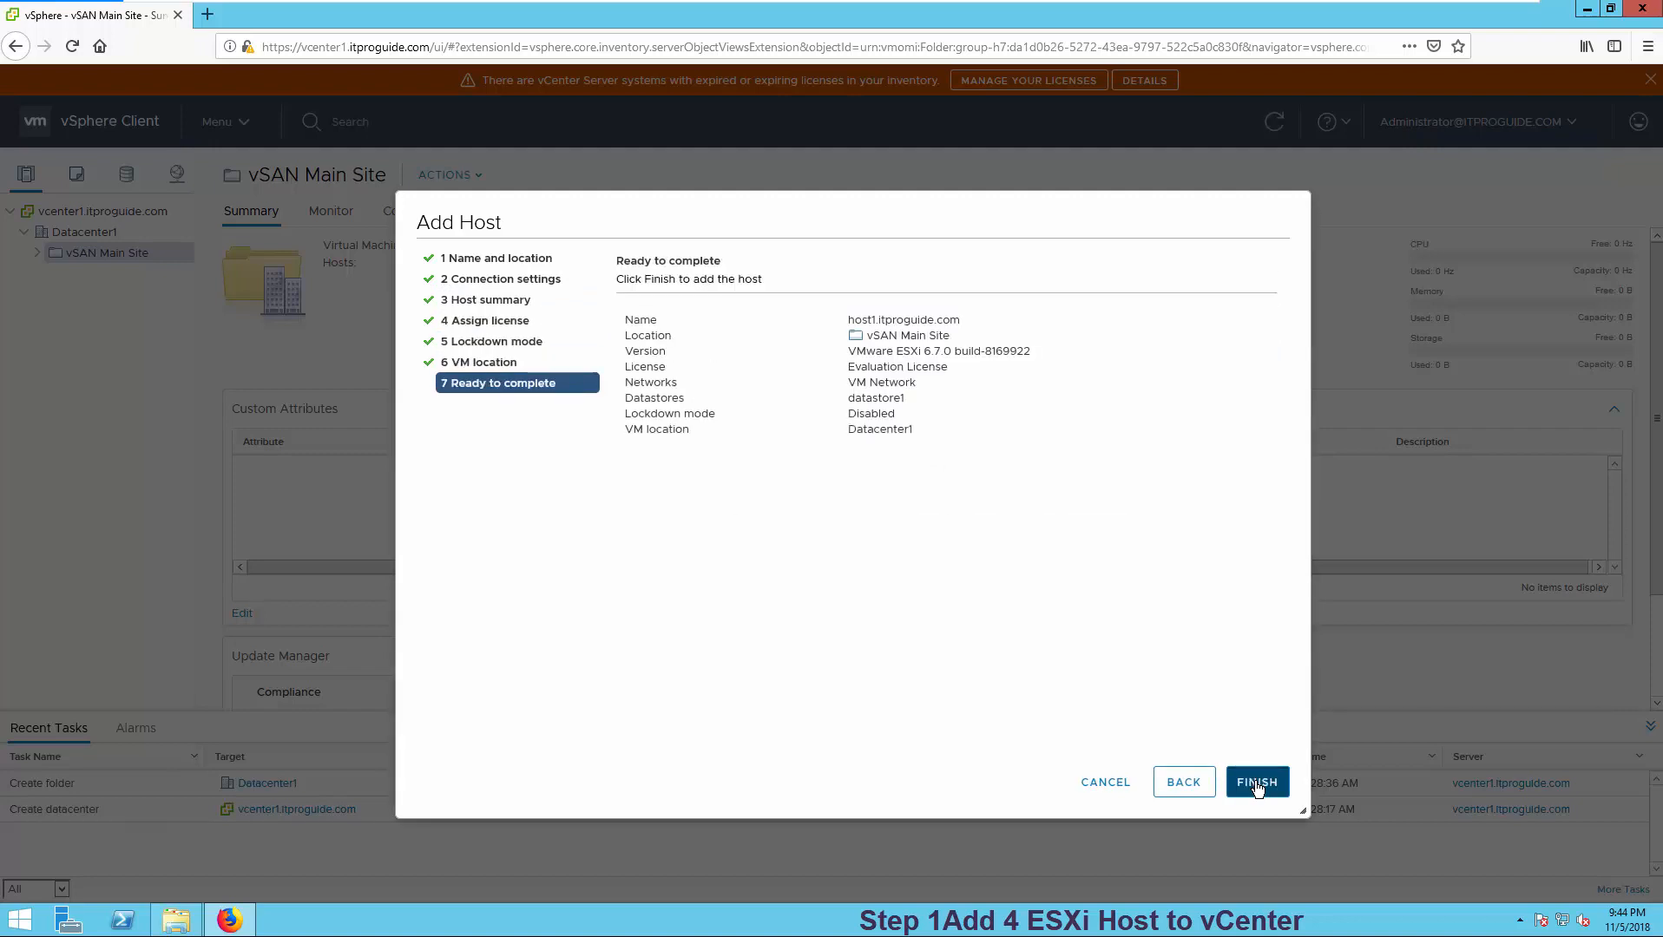
pyautogui.click(1257, 785)
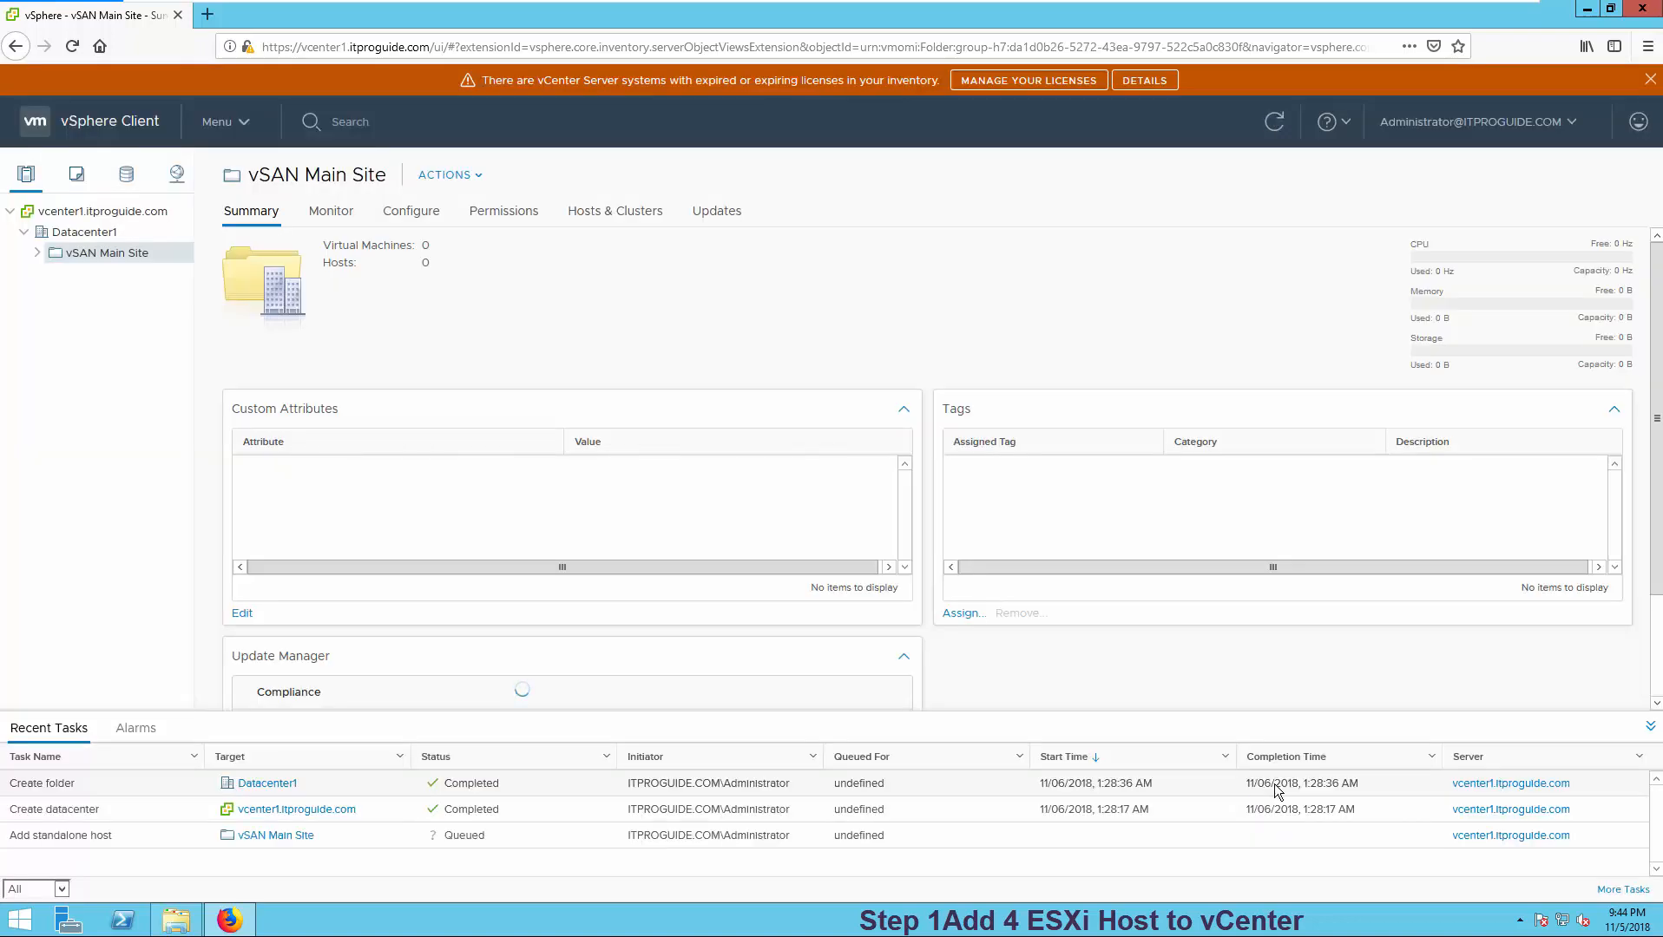
pyautogui.click(38, 253)
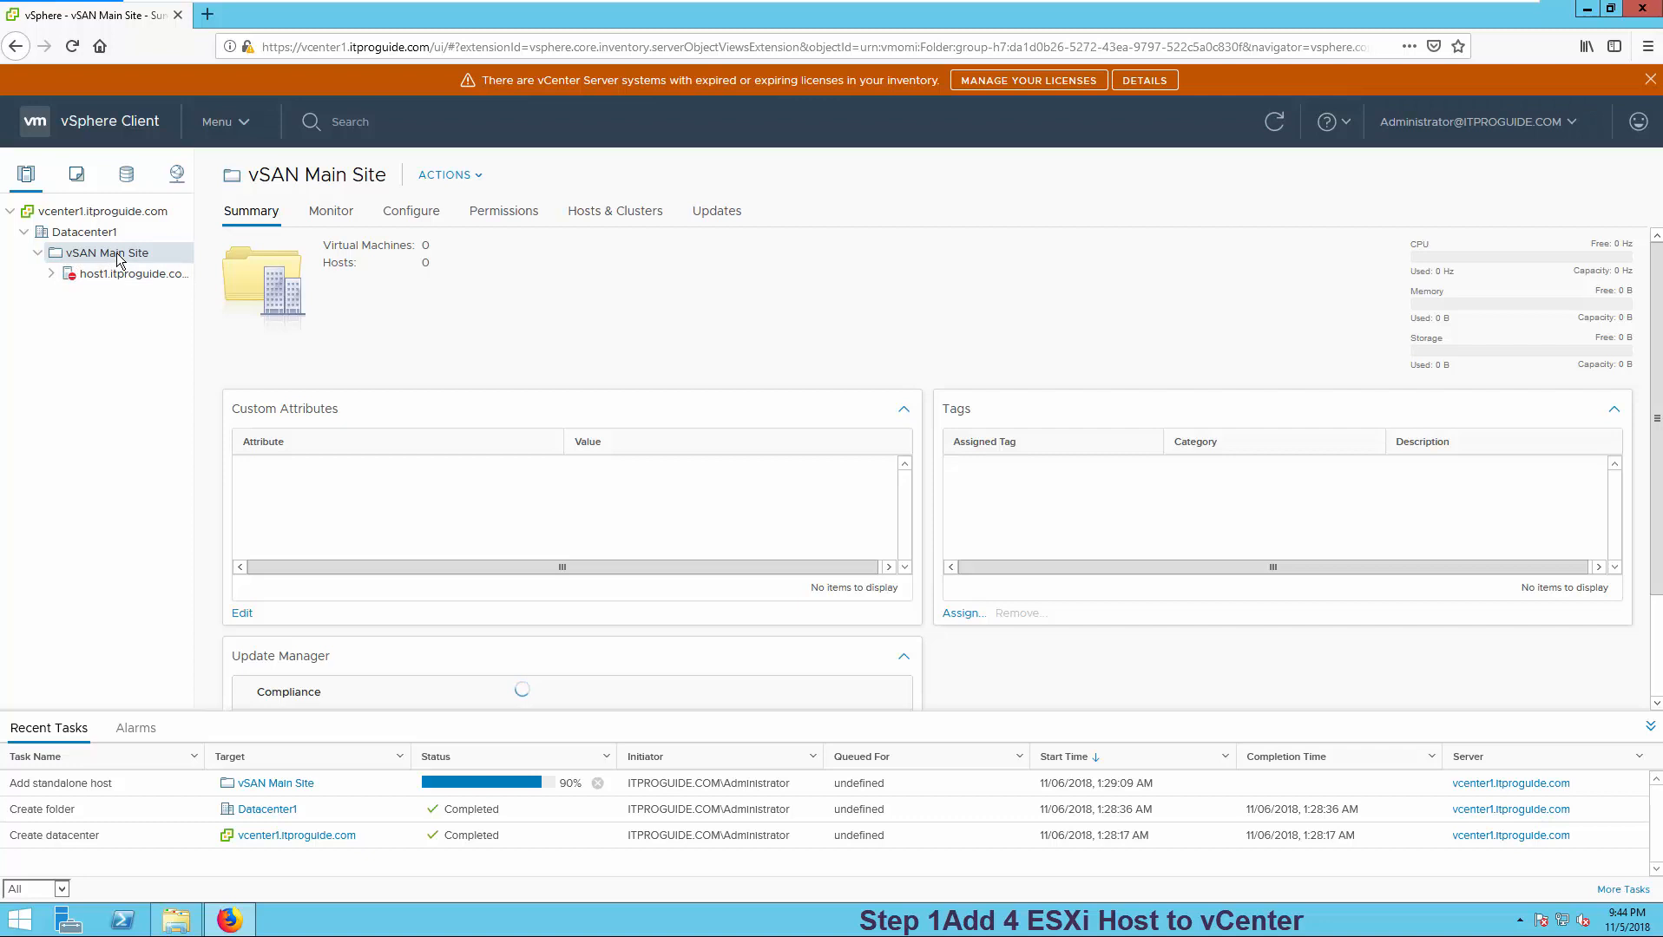
pyautogui.rightClick(120, 253)
# - Add host2, host3 and host4.itproguide.com to vSAN Main Site, then select host1
pyautogui.click(172, 297)
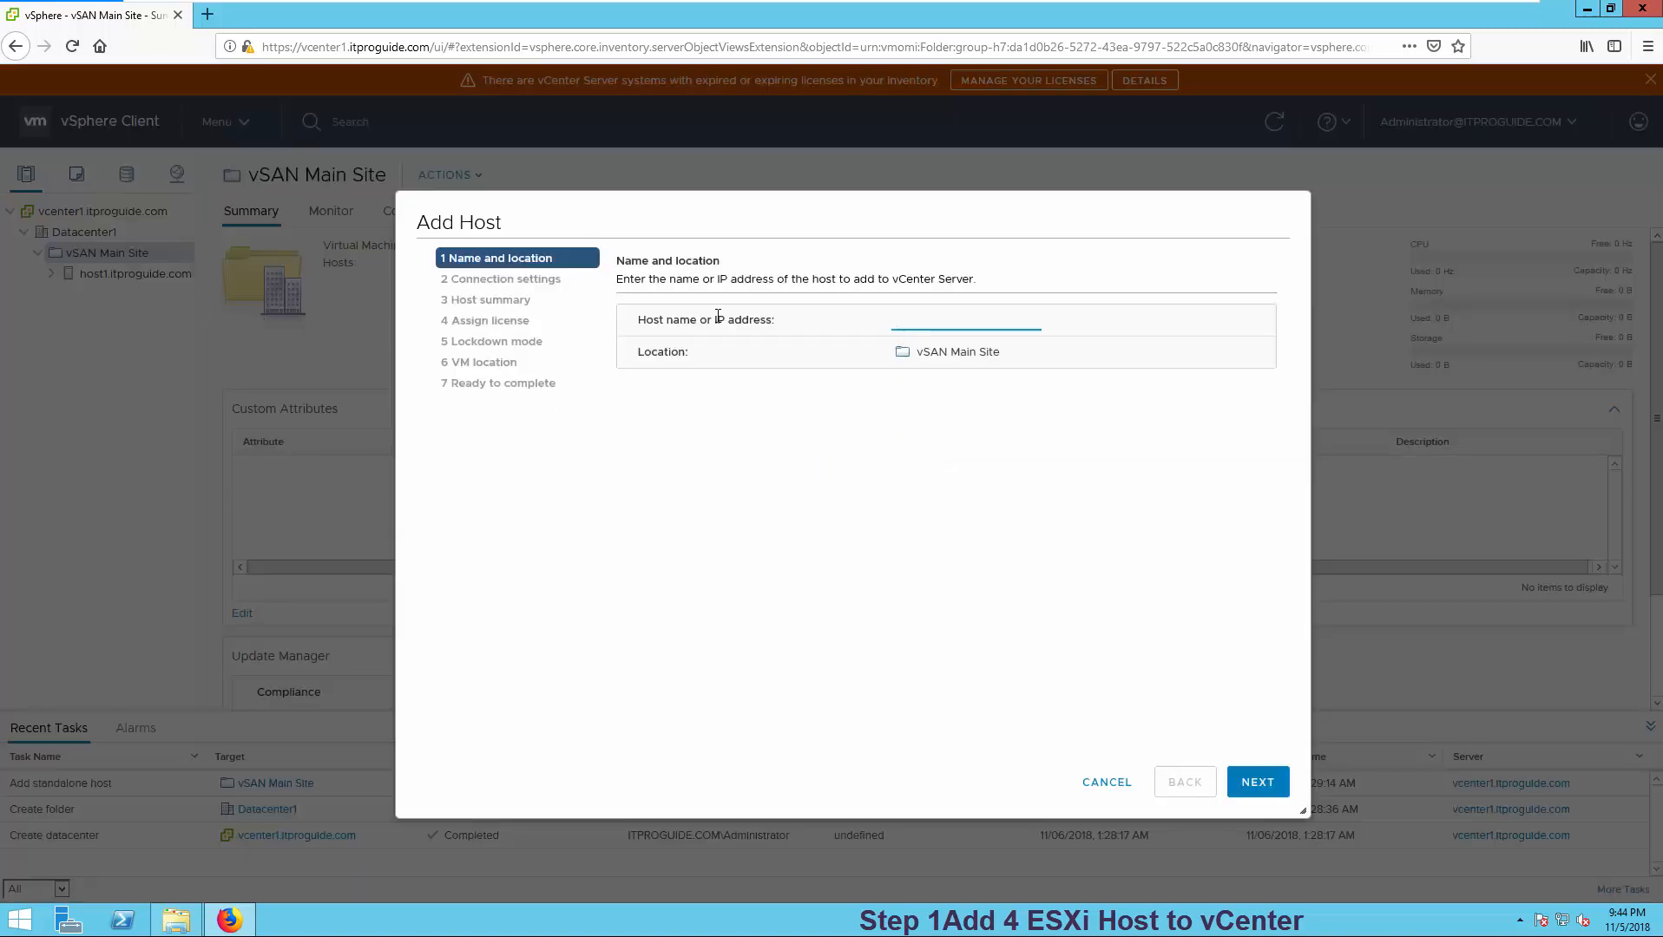
pyautogui.write('host2.itpor')
pyautogui.press('BackSpace')
pyautogui.press('BackSpace')
pyautogui.write('ro')
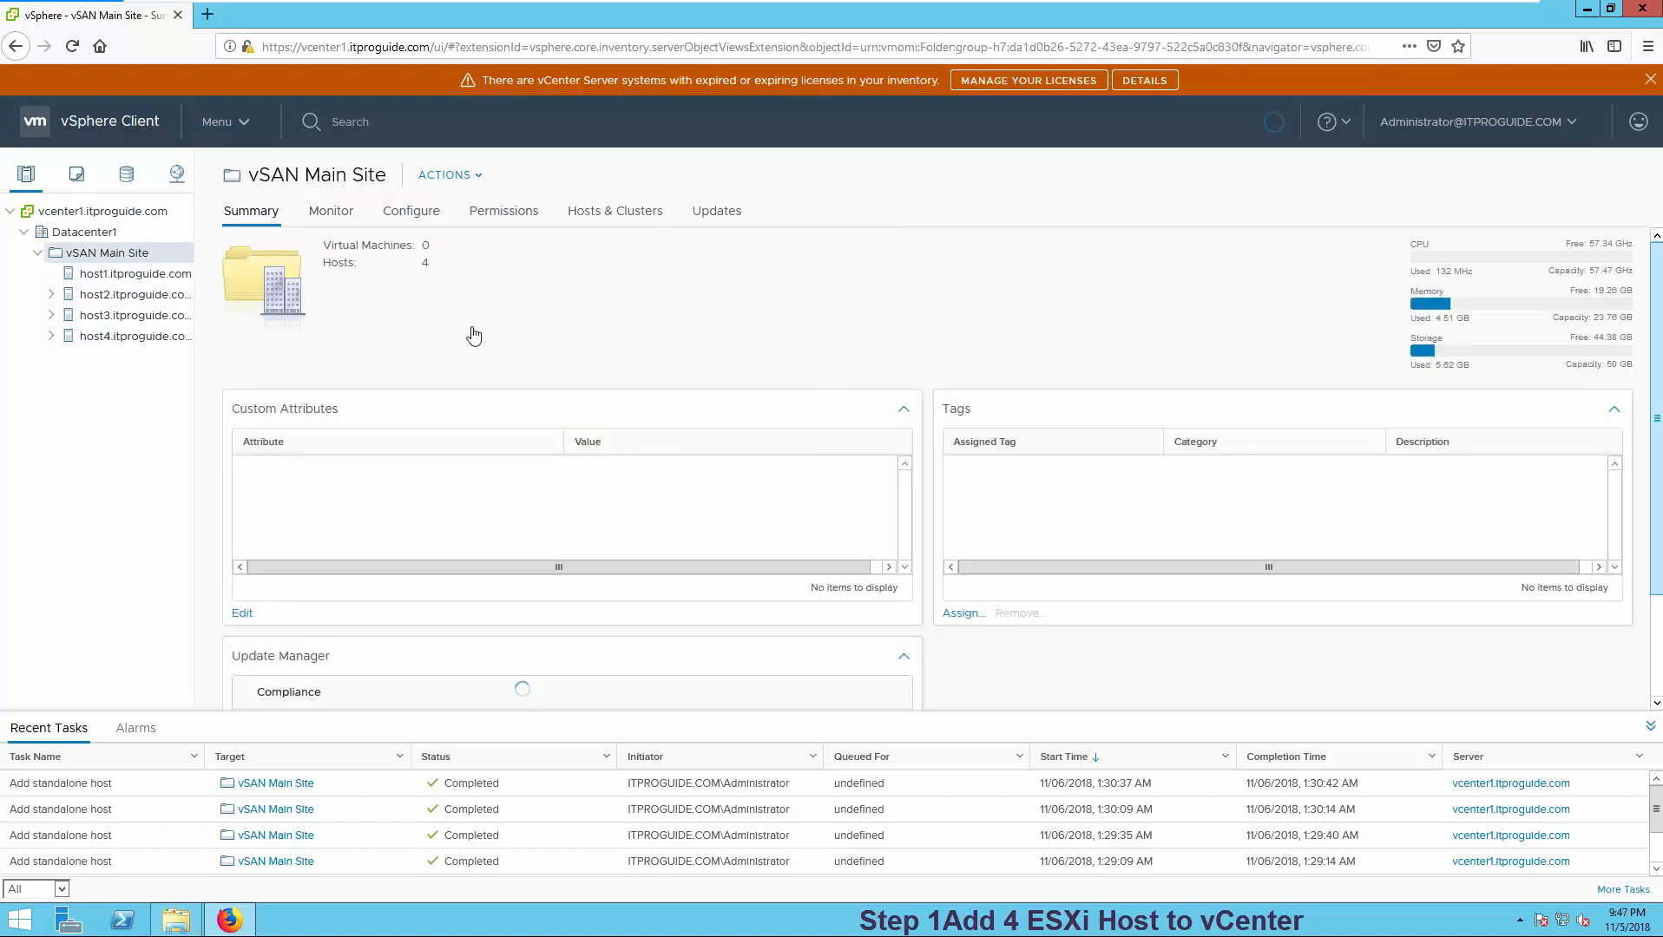
pyautogui.click(94, 275)
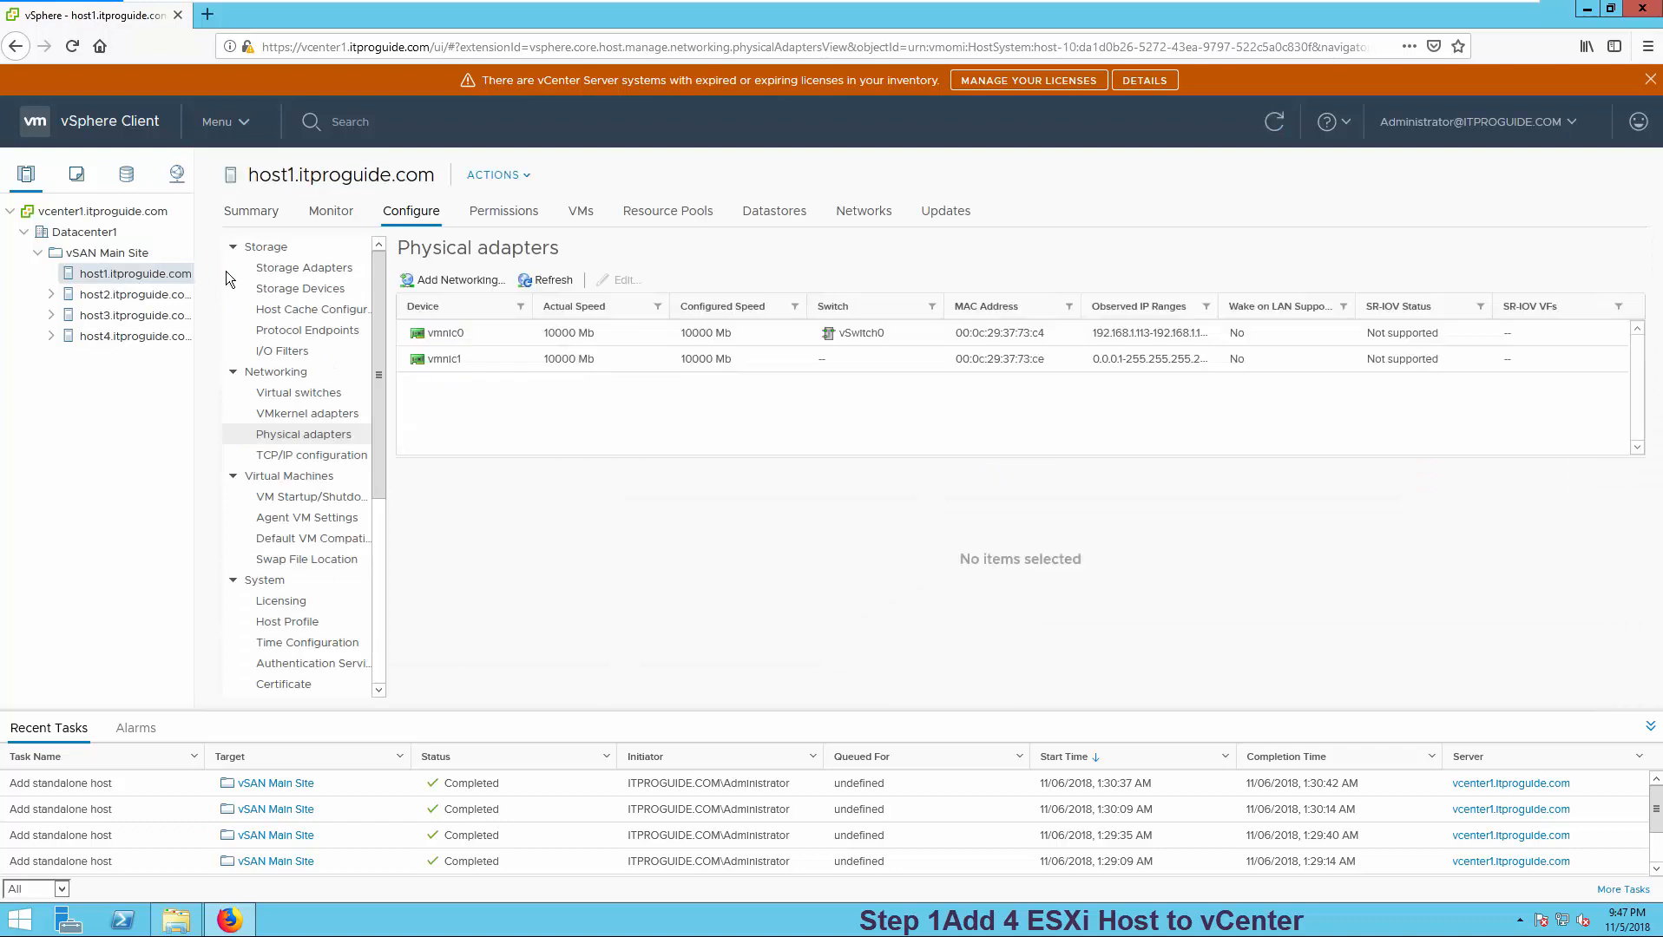
# - Check on each host's physical adapters that vmnic1 has no switch assigned
pyautogui.click(411, 212)
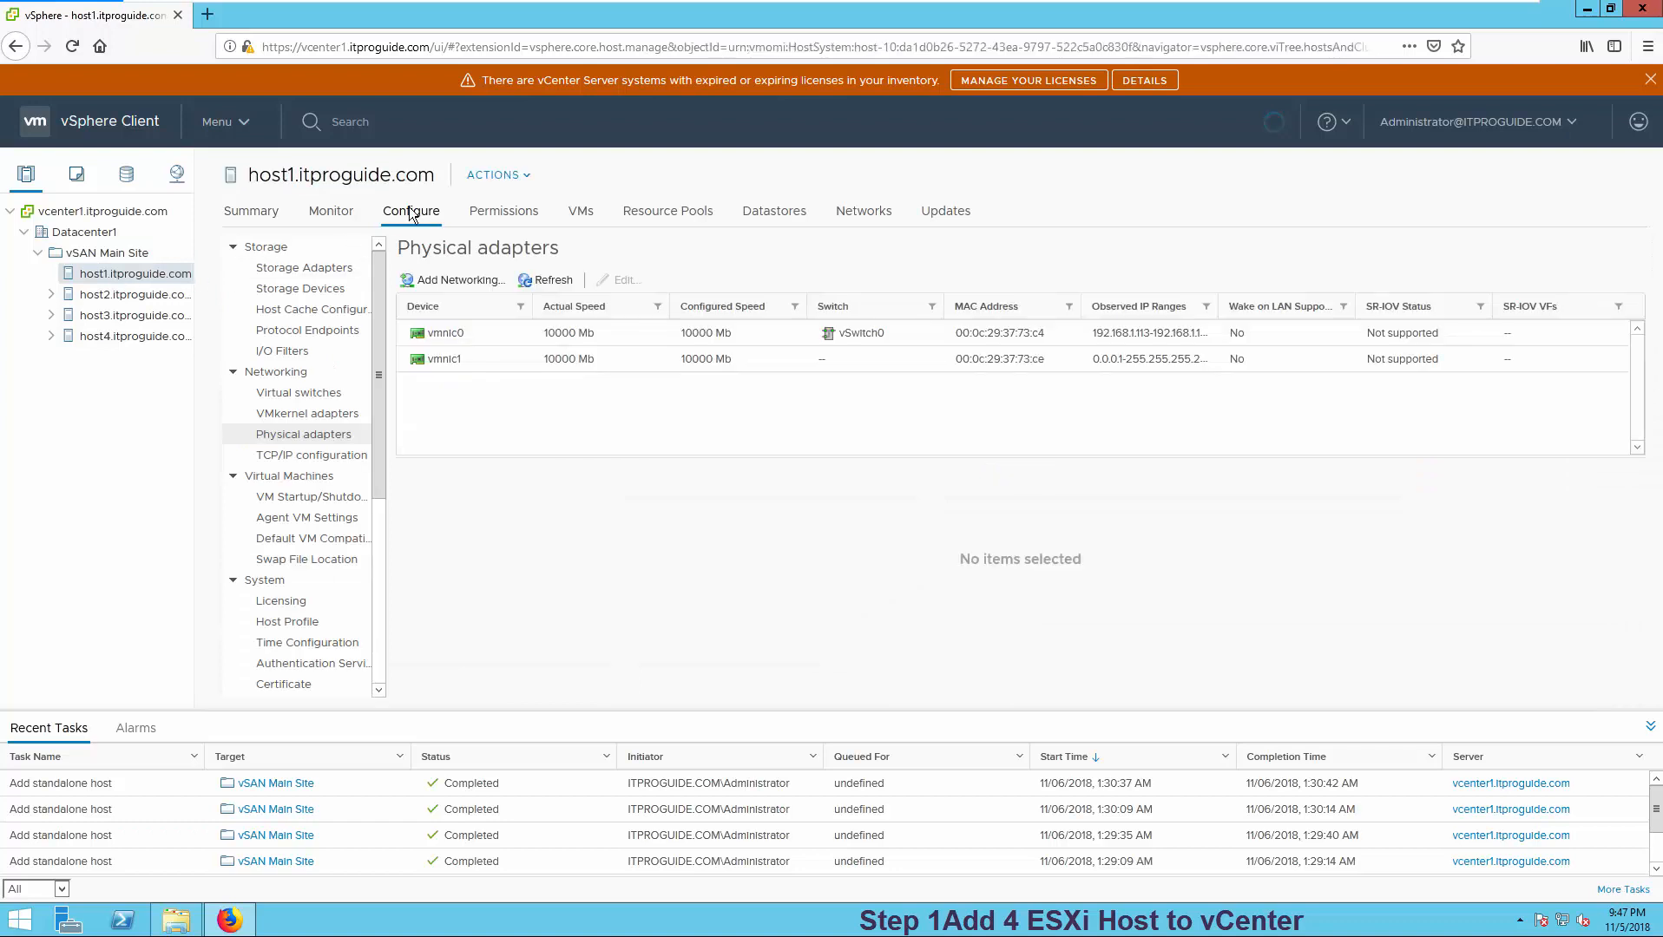
pyautogui.click(299, 437)
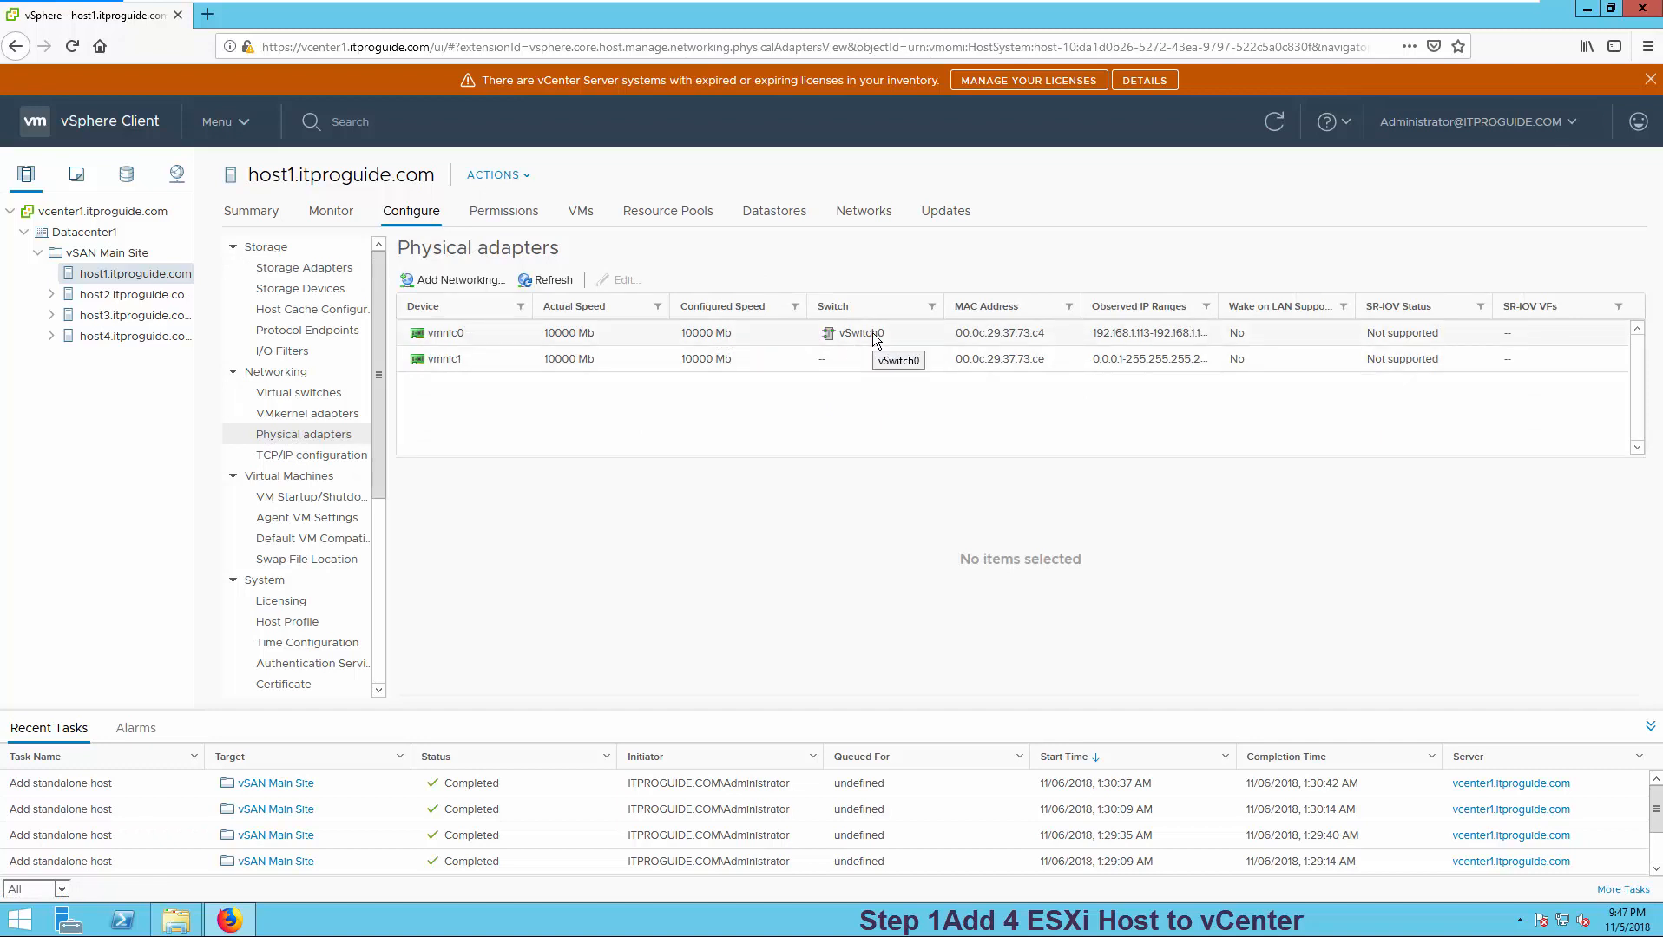
pyautogui.click(536, 358)
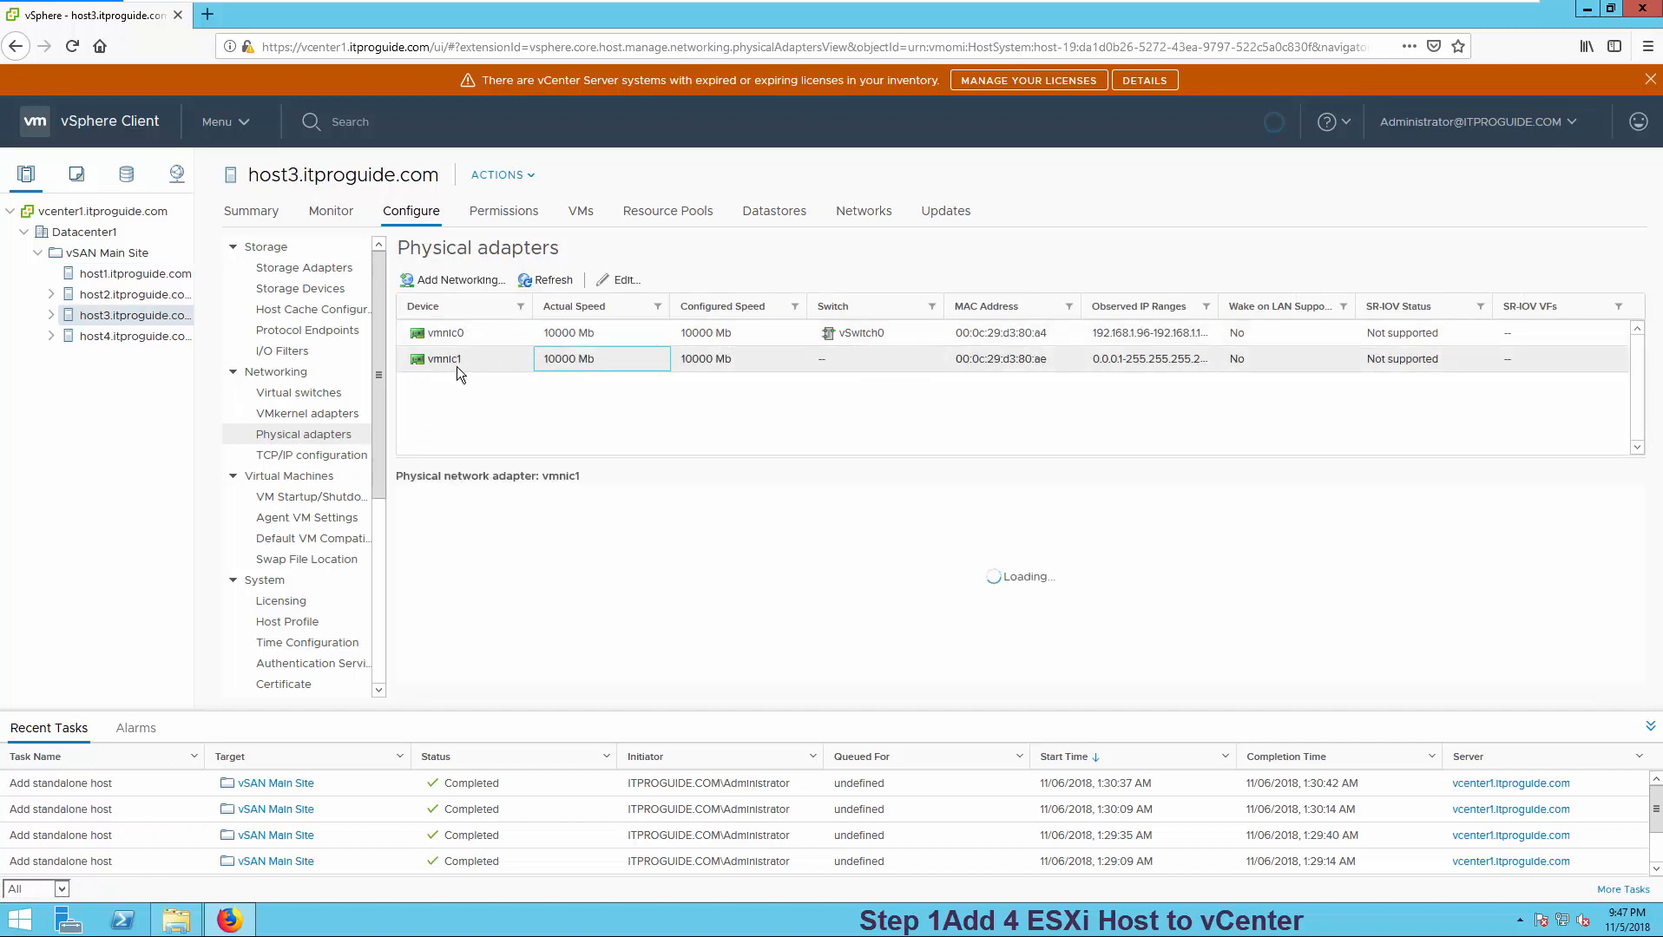
pyautogui.click(147, 342)
pyautogui.click(504, 358)
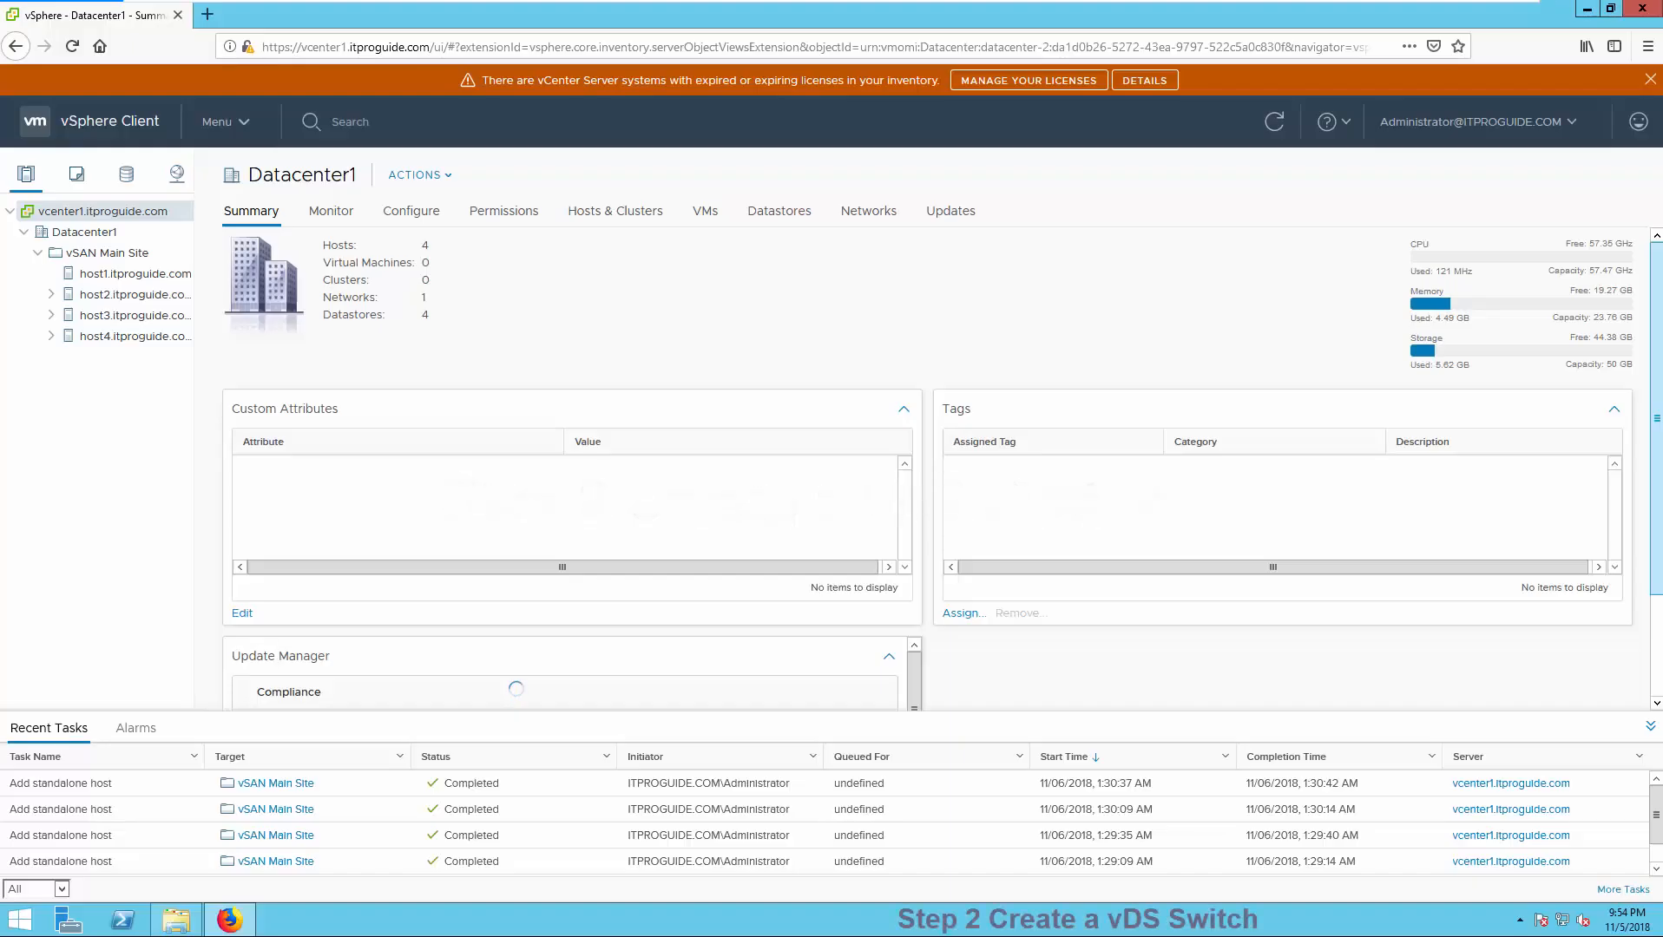
# - From the networking view, start a new distributed switch on Datacenter1
pyautogui.click(177, 176)
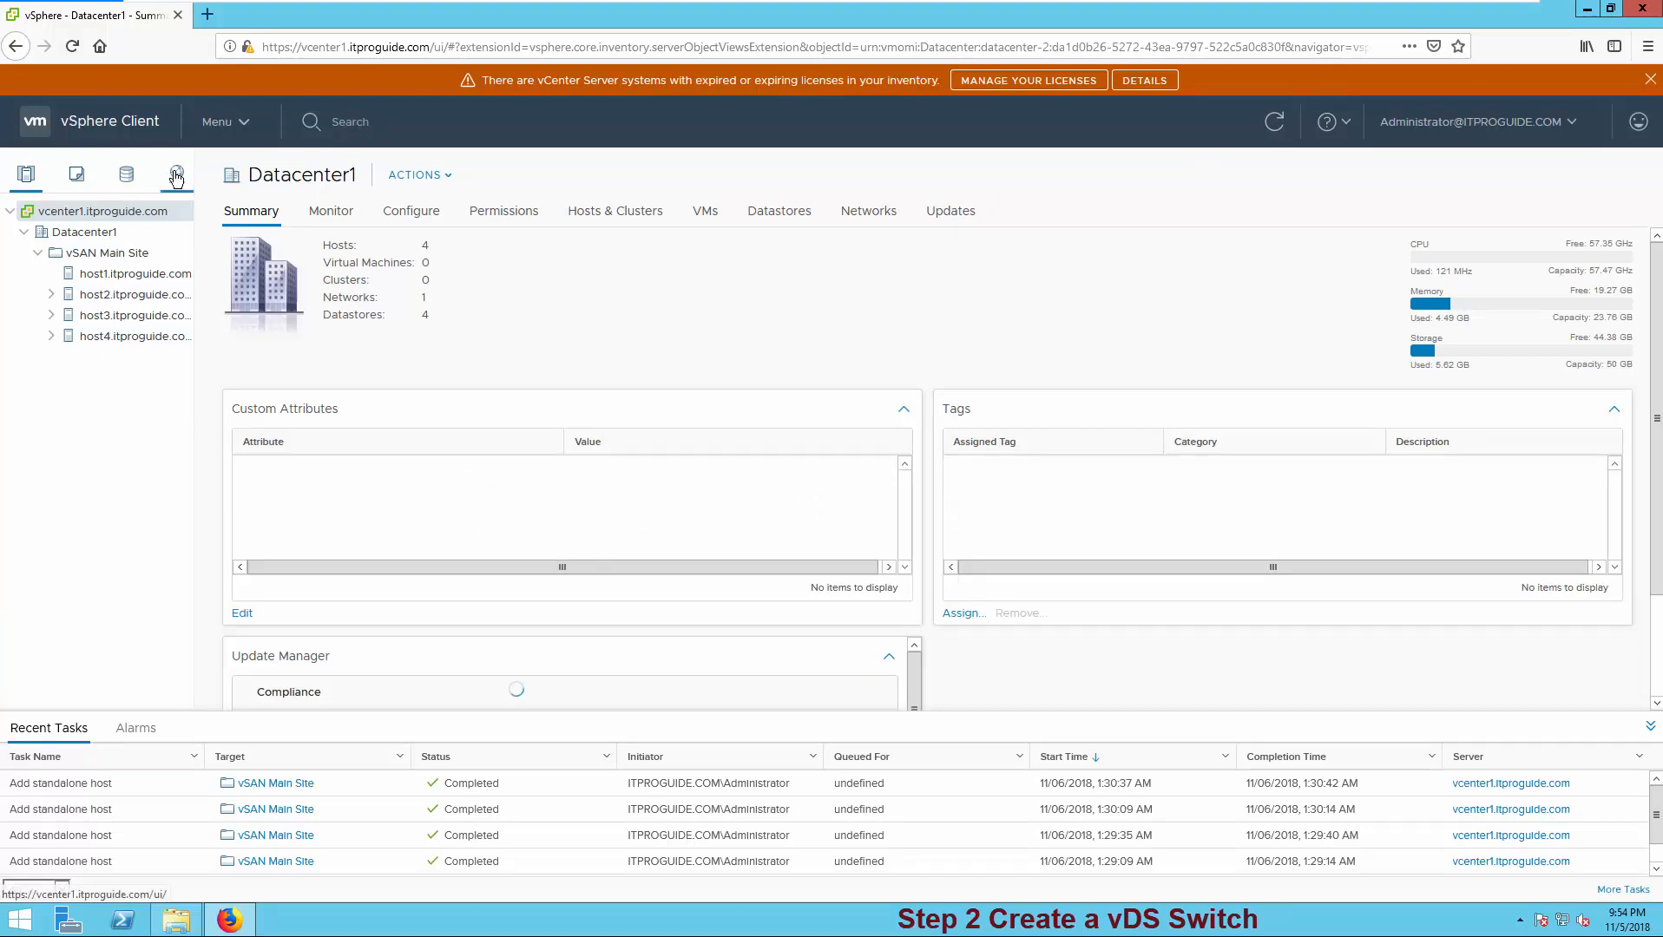
pyautogui.rightClick(77, 236)
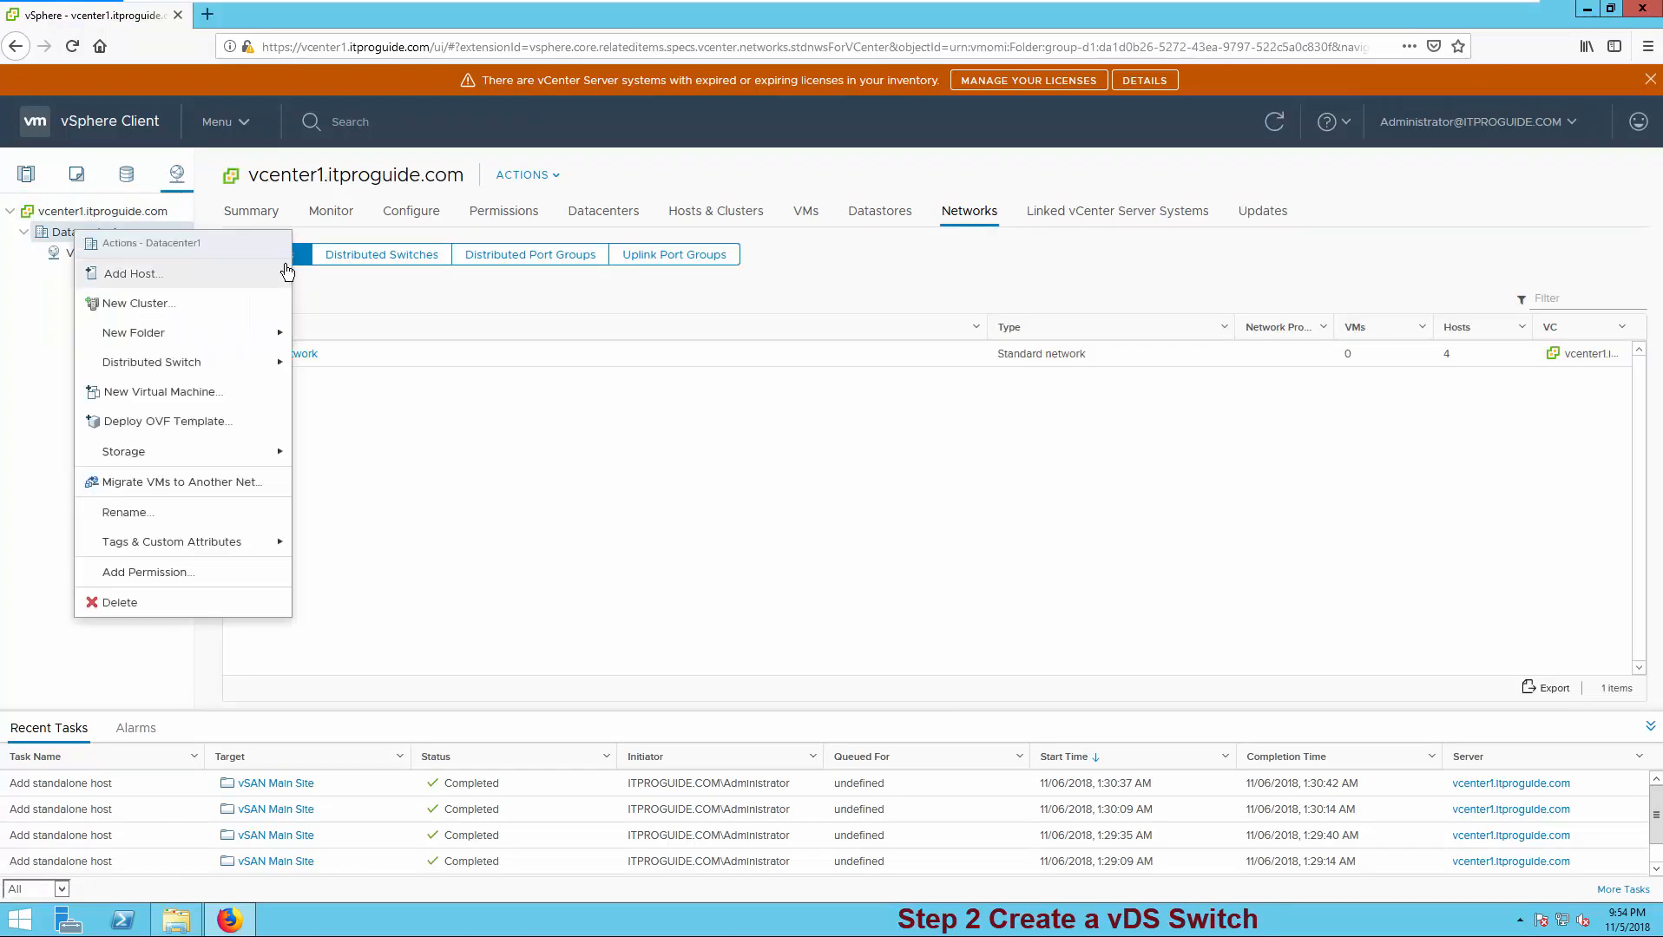
pyautogui.moveTo(274, 366)
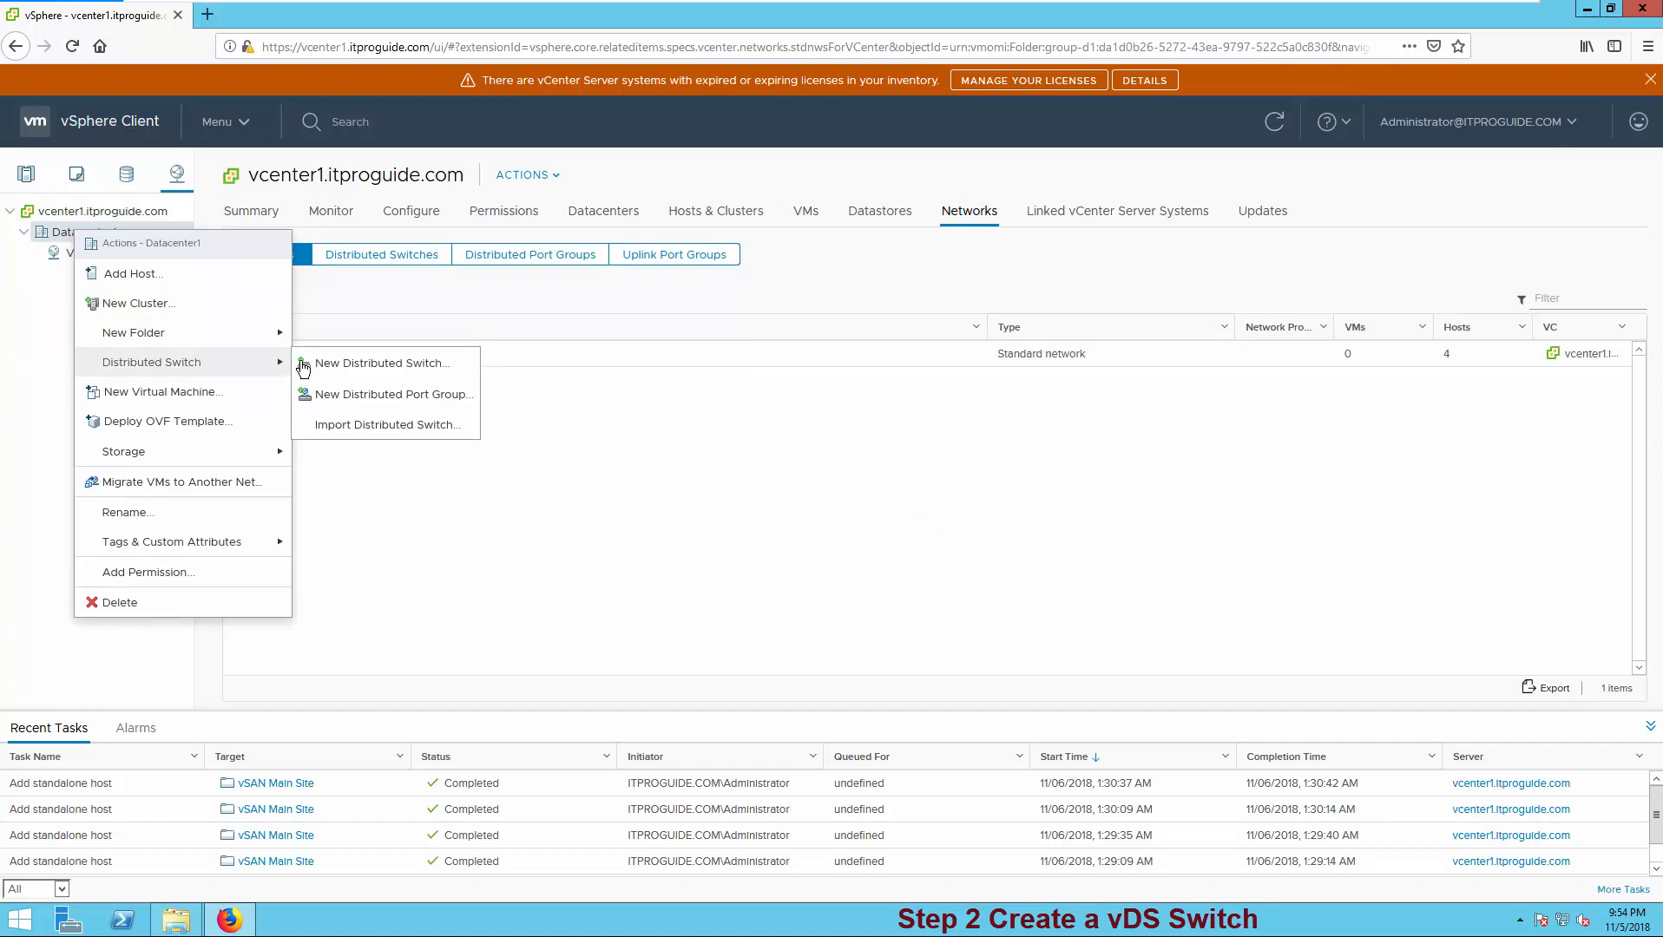
pyautogui.click(360, 366)
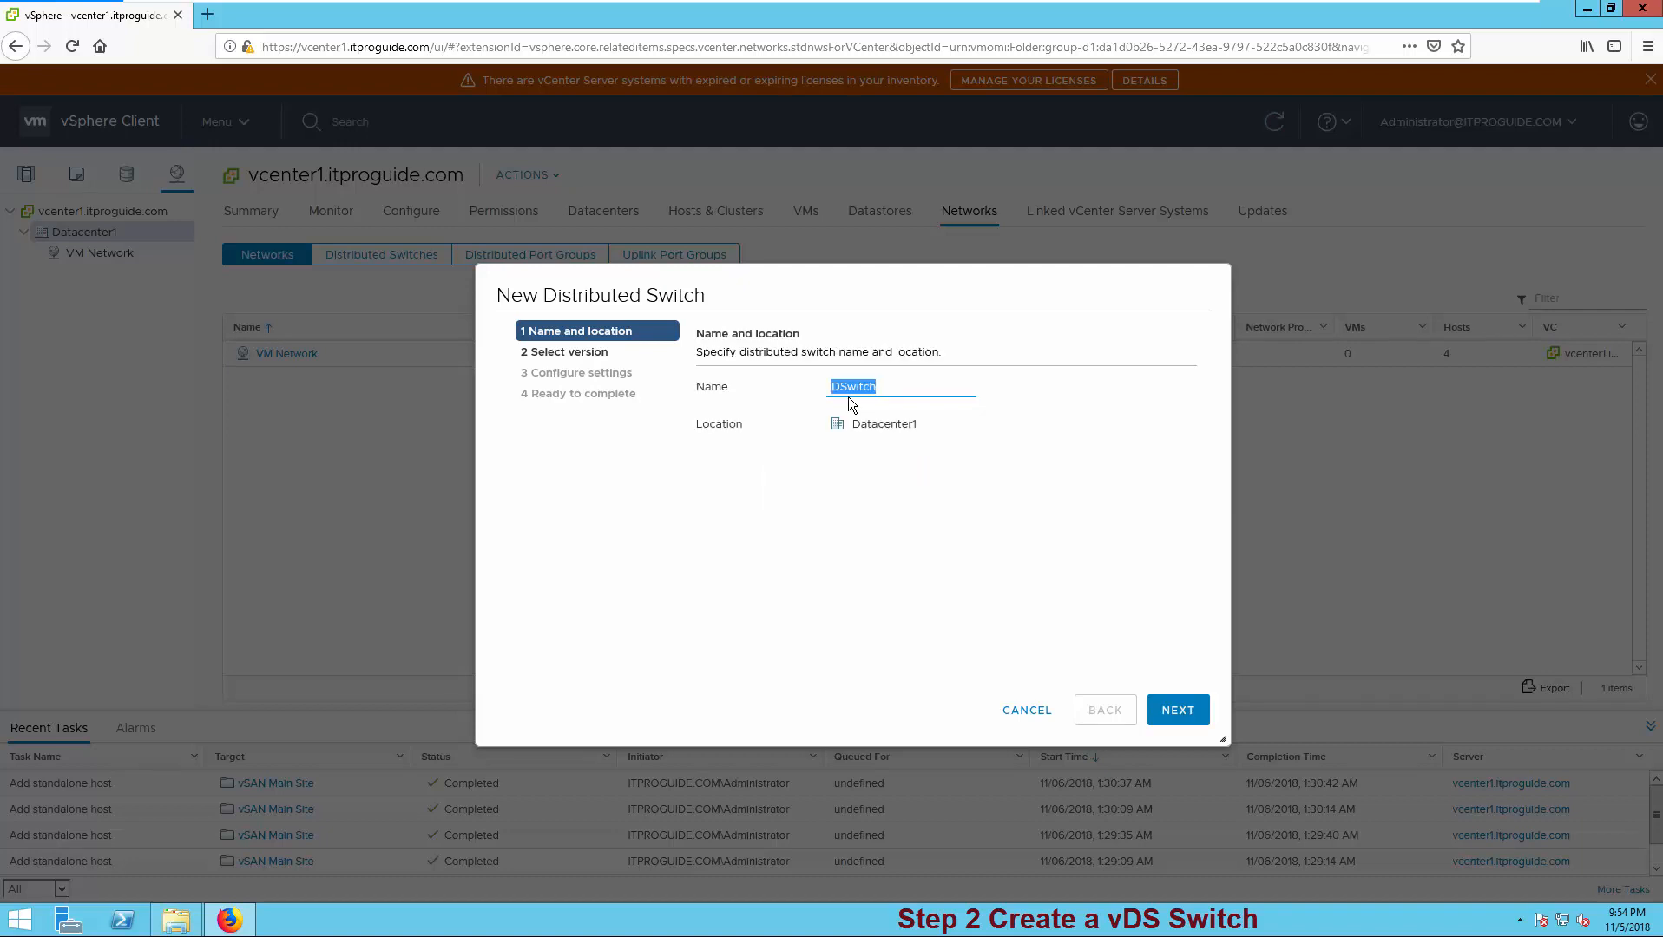
# - Create DSwitchvSAN at version 6.6.0 with 16 uplinks and default port group vSANportGroup
pyautogui.click(846, 388)
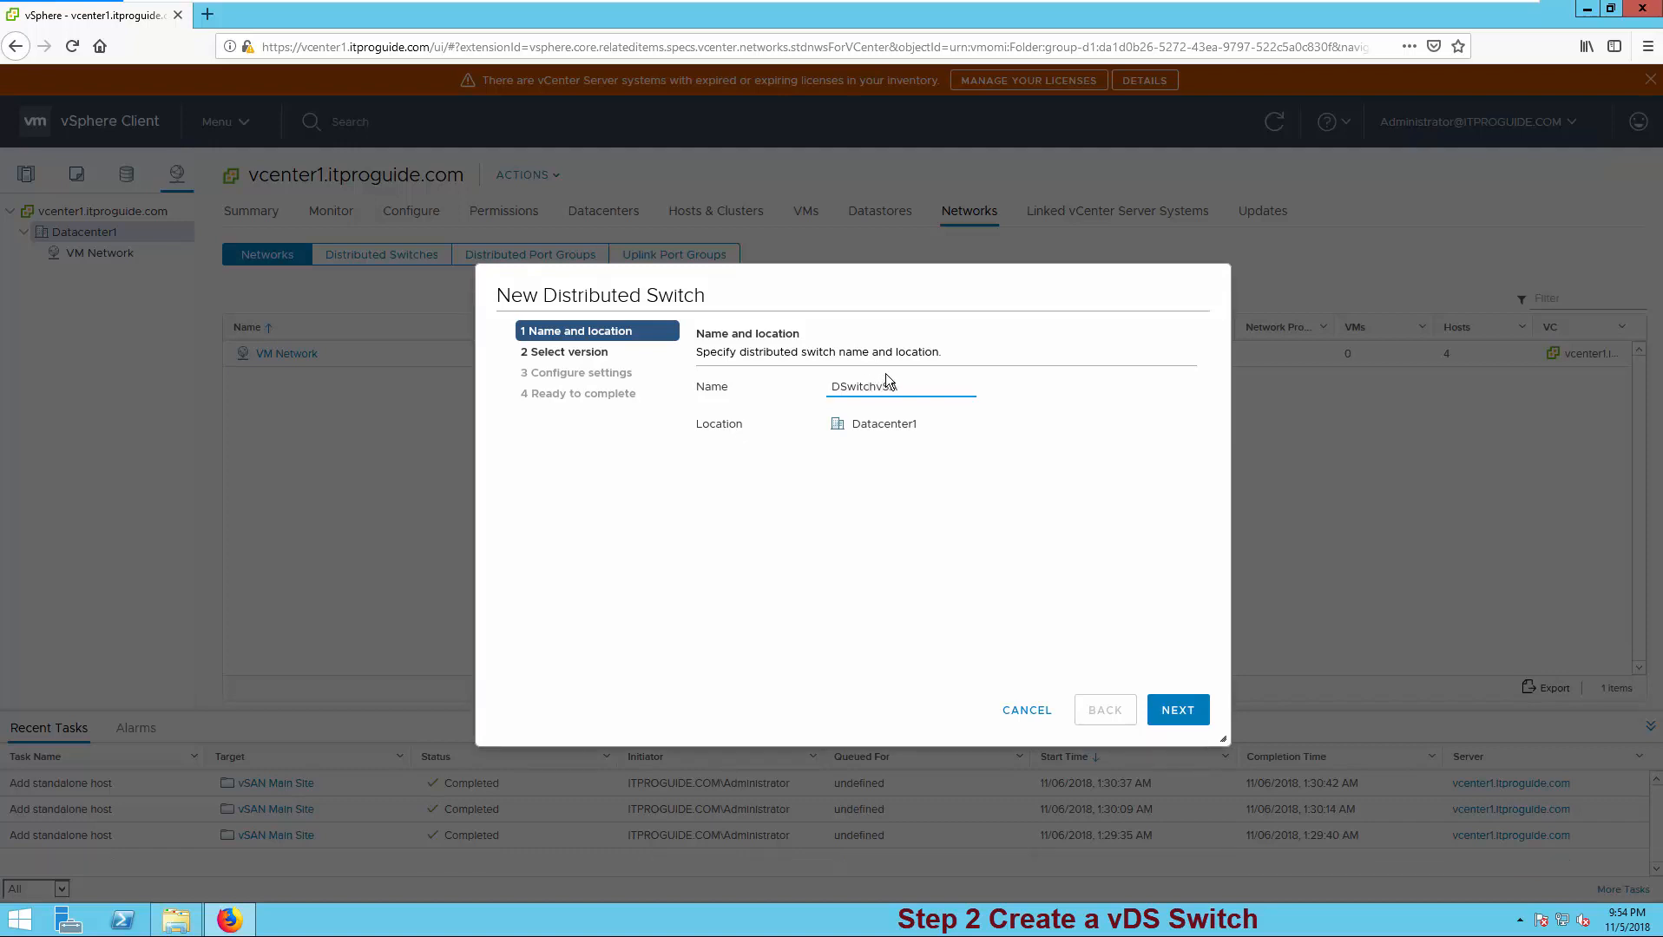
pyautogui.click(1197, 709)
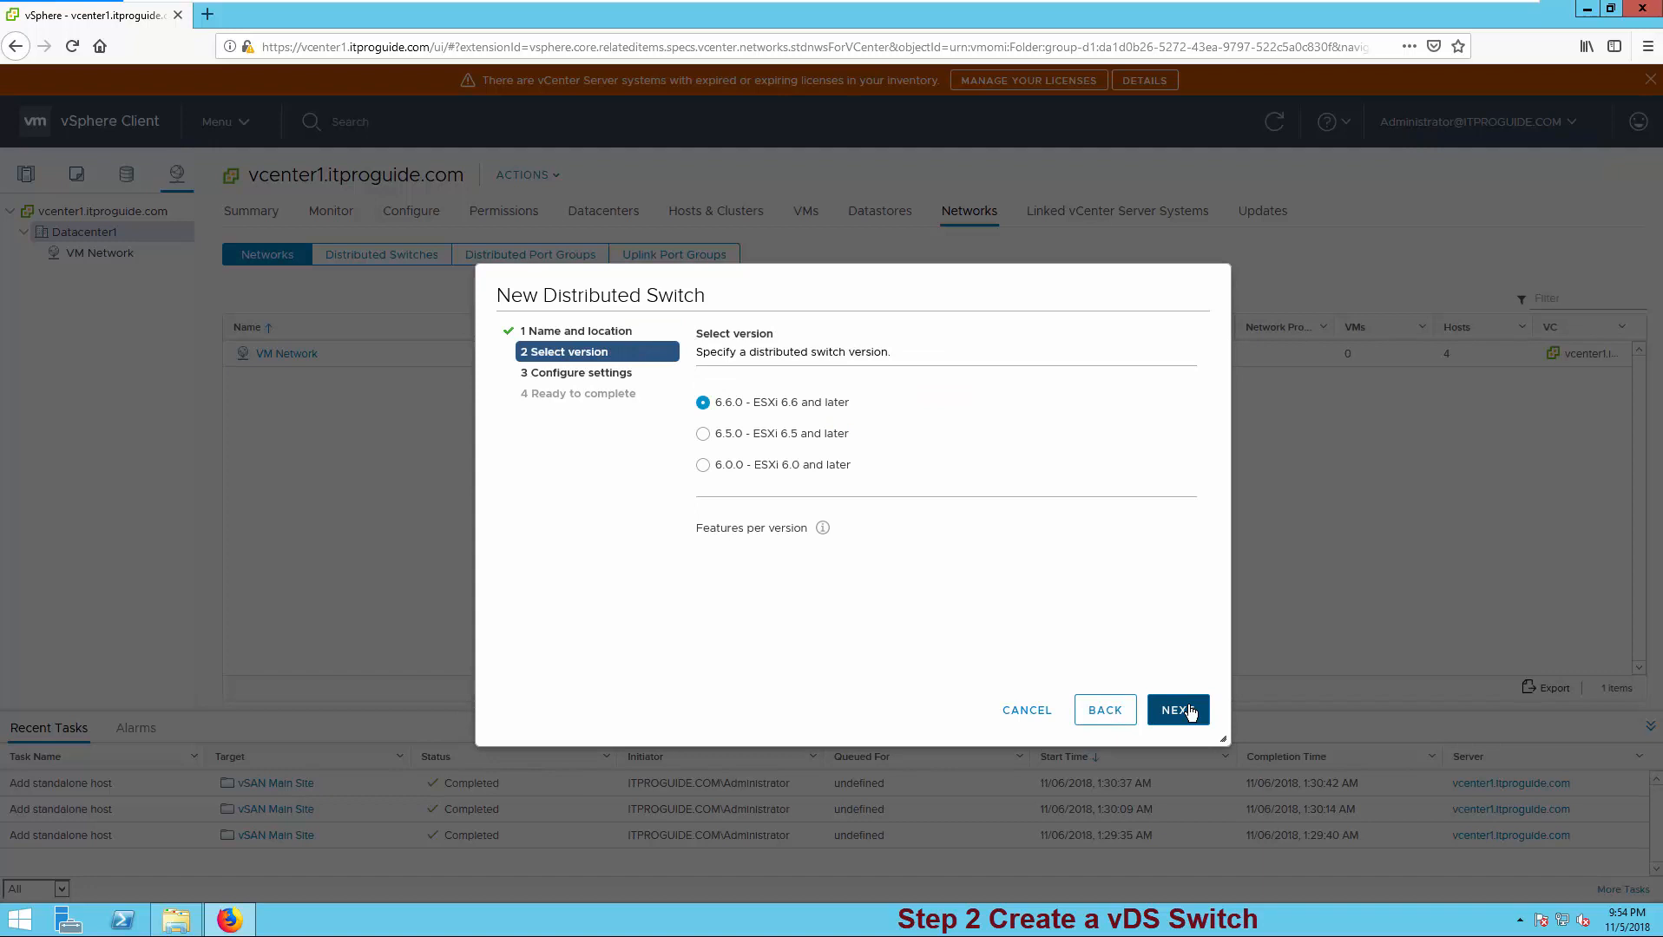
pyautogui.click(1190, 713)
pyautogui.moveTo(854, 386); pyautogui.dragTo(789, 383)
pyautogui.write('16')
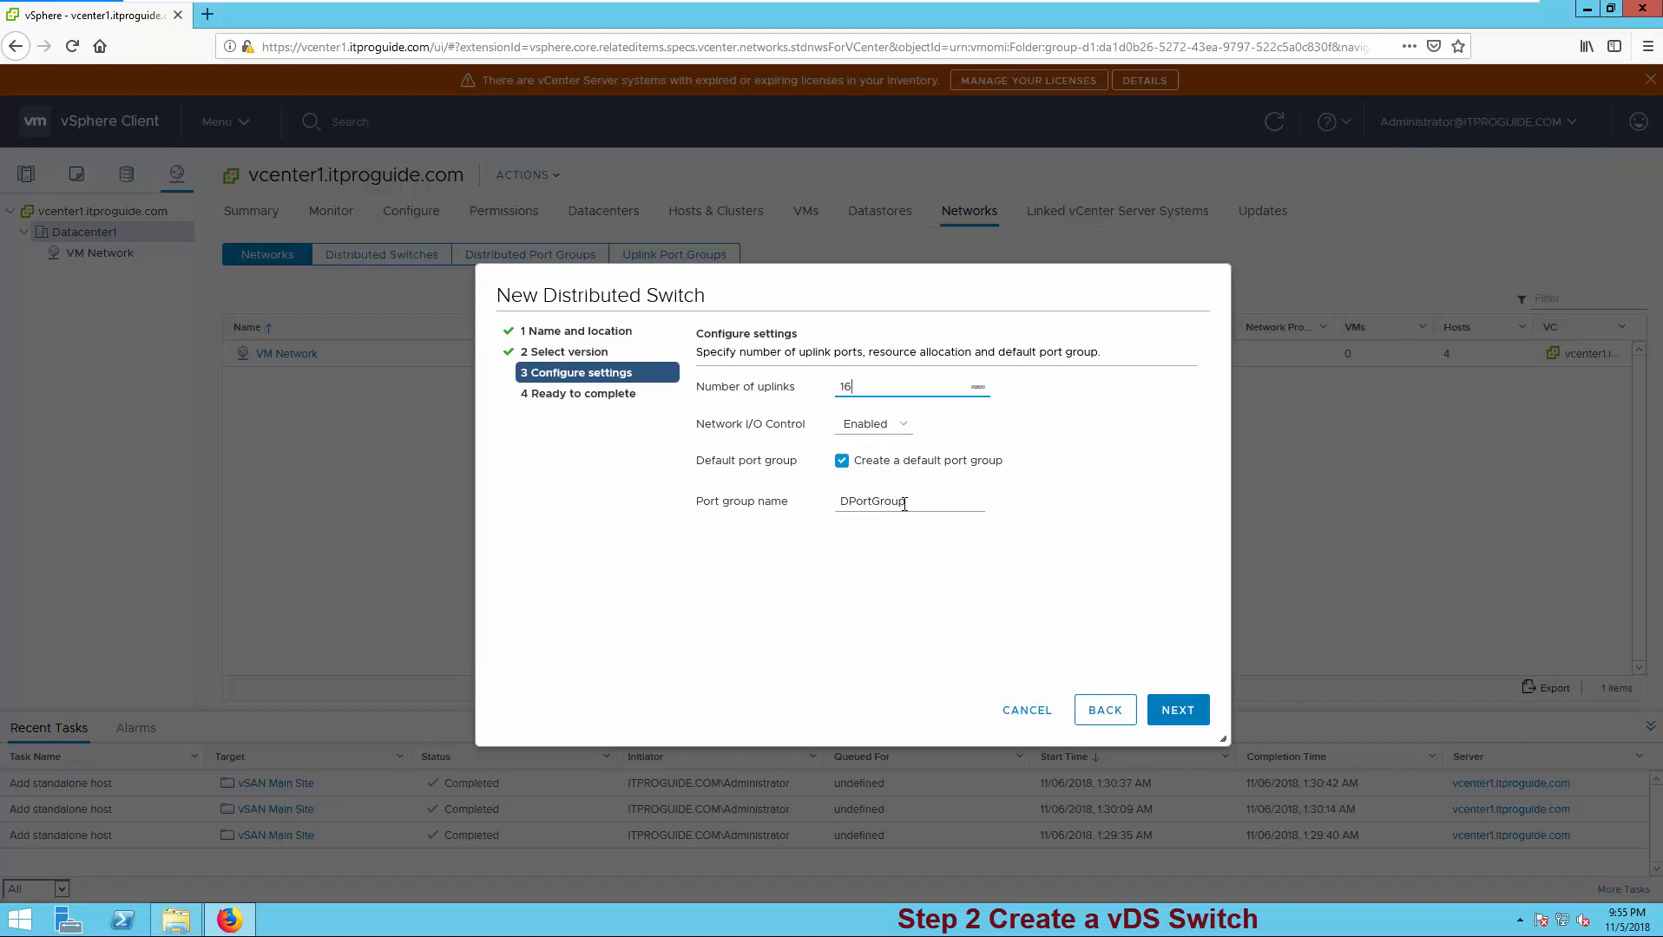
pyautogui.click(907, 503)
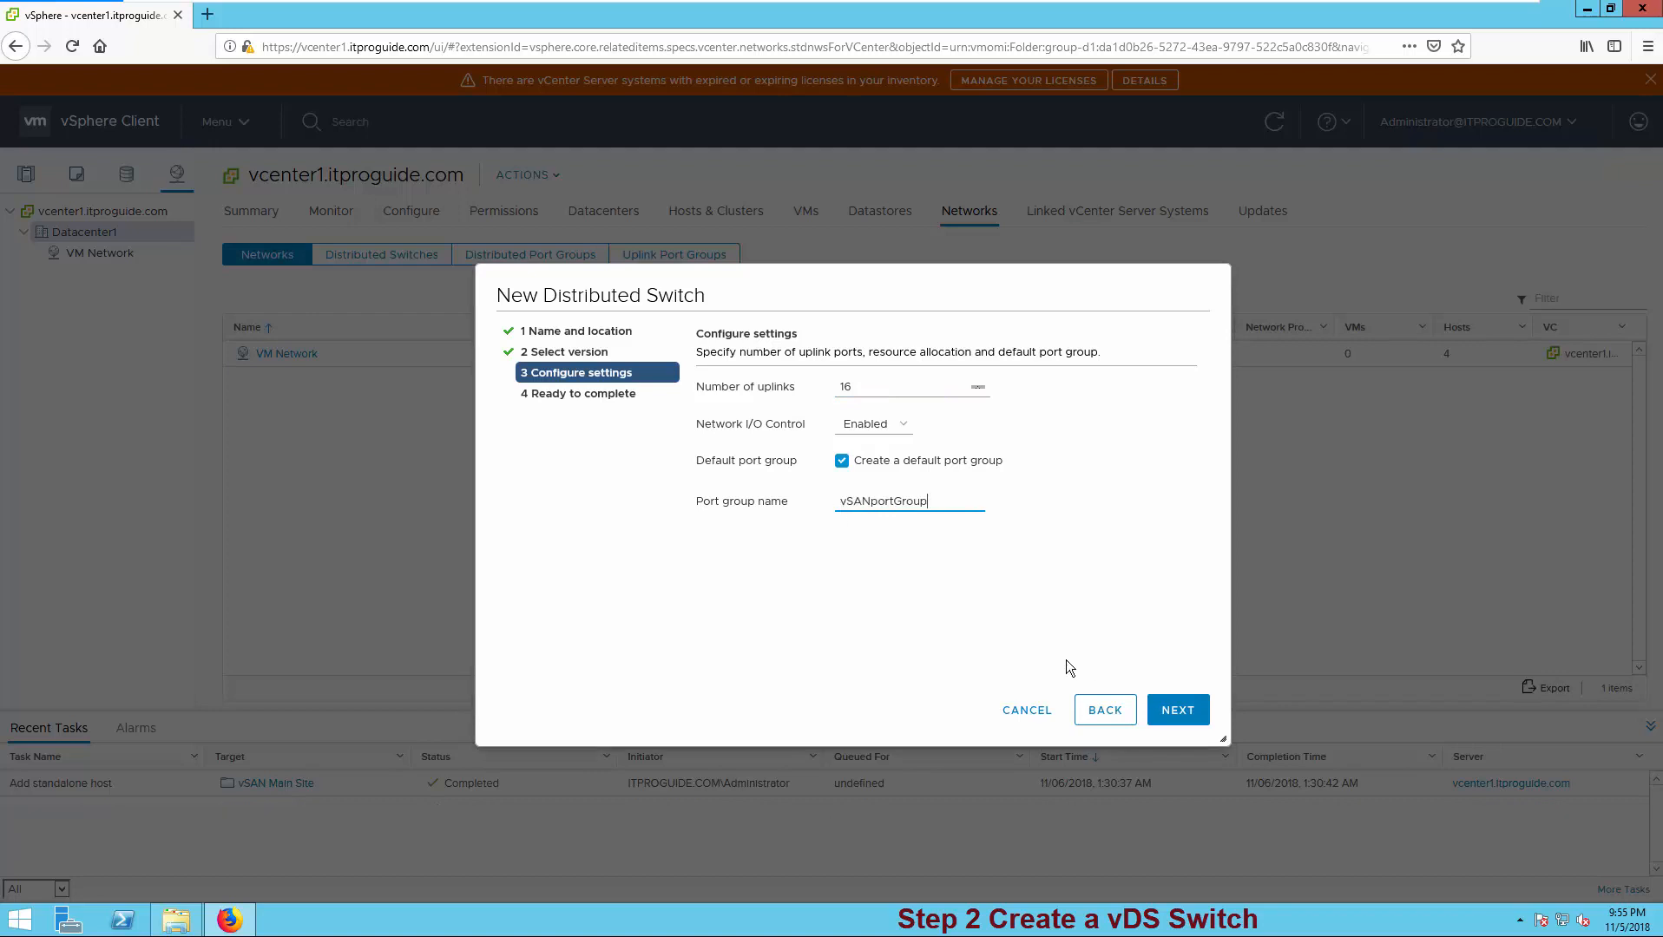
pyautogui.click(1176, 717)
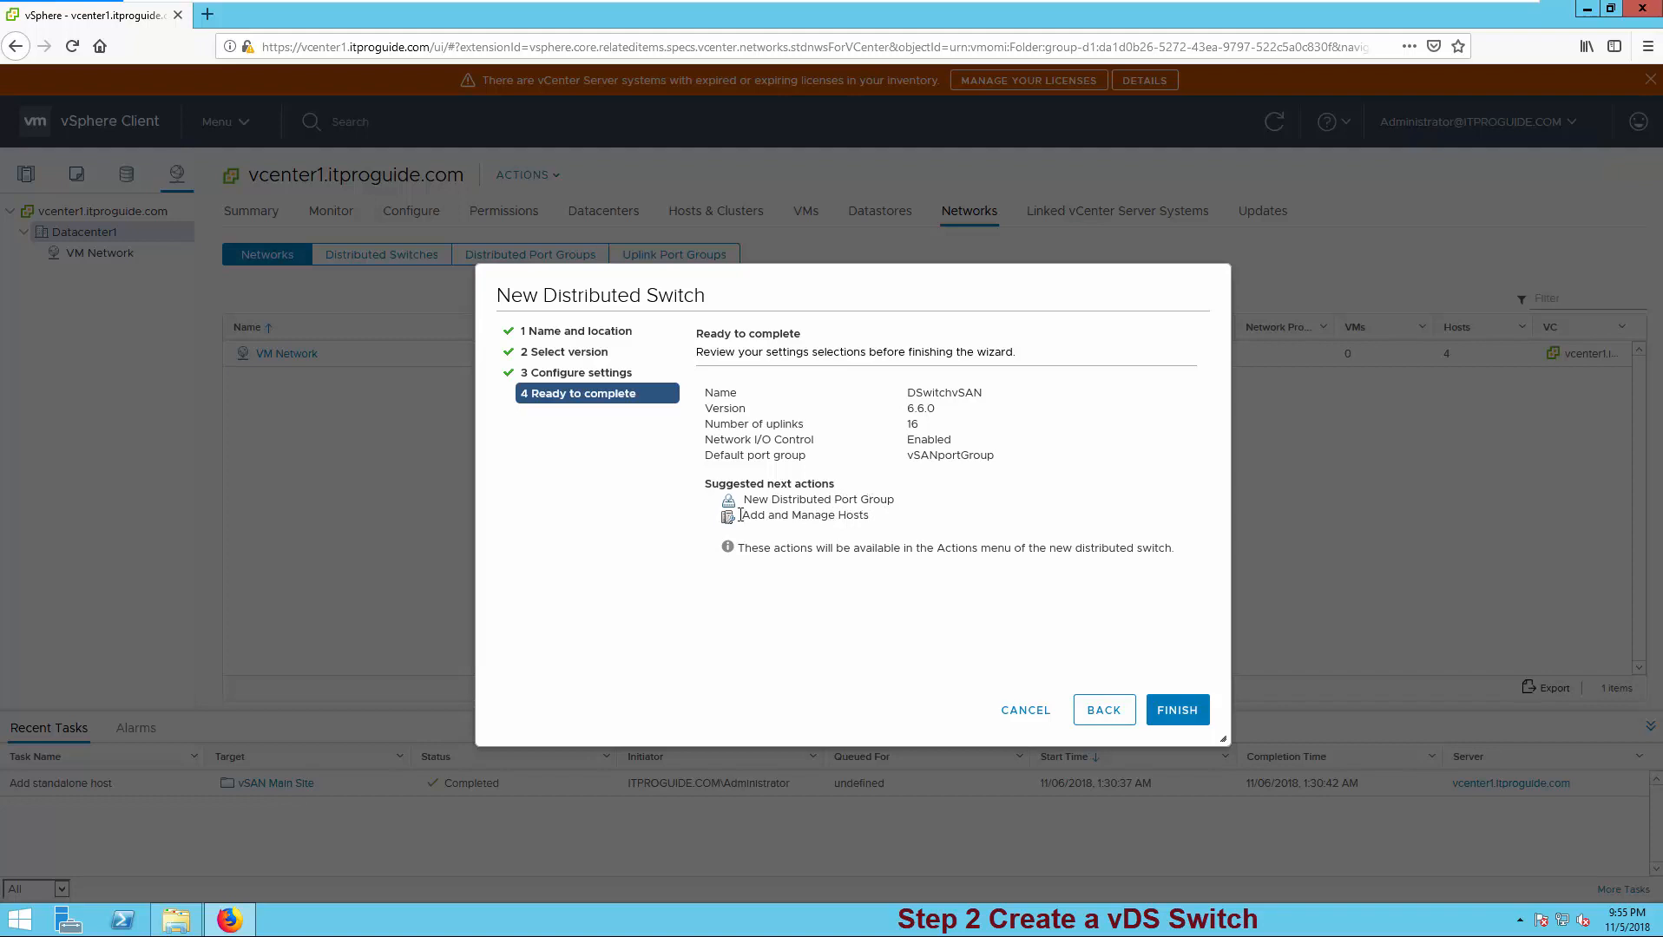
pyautogui.click(1176, 710)
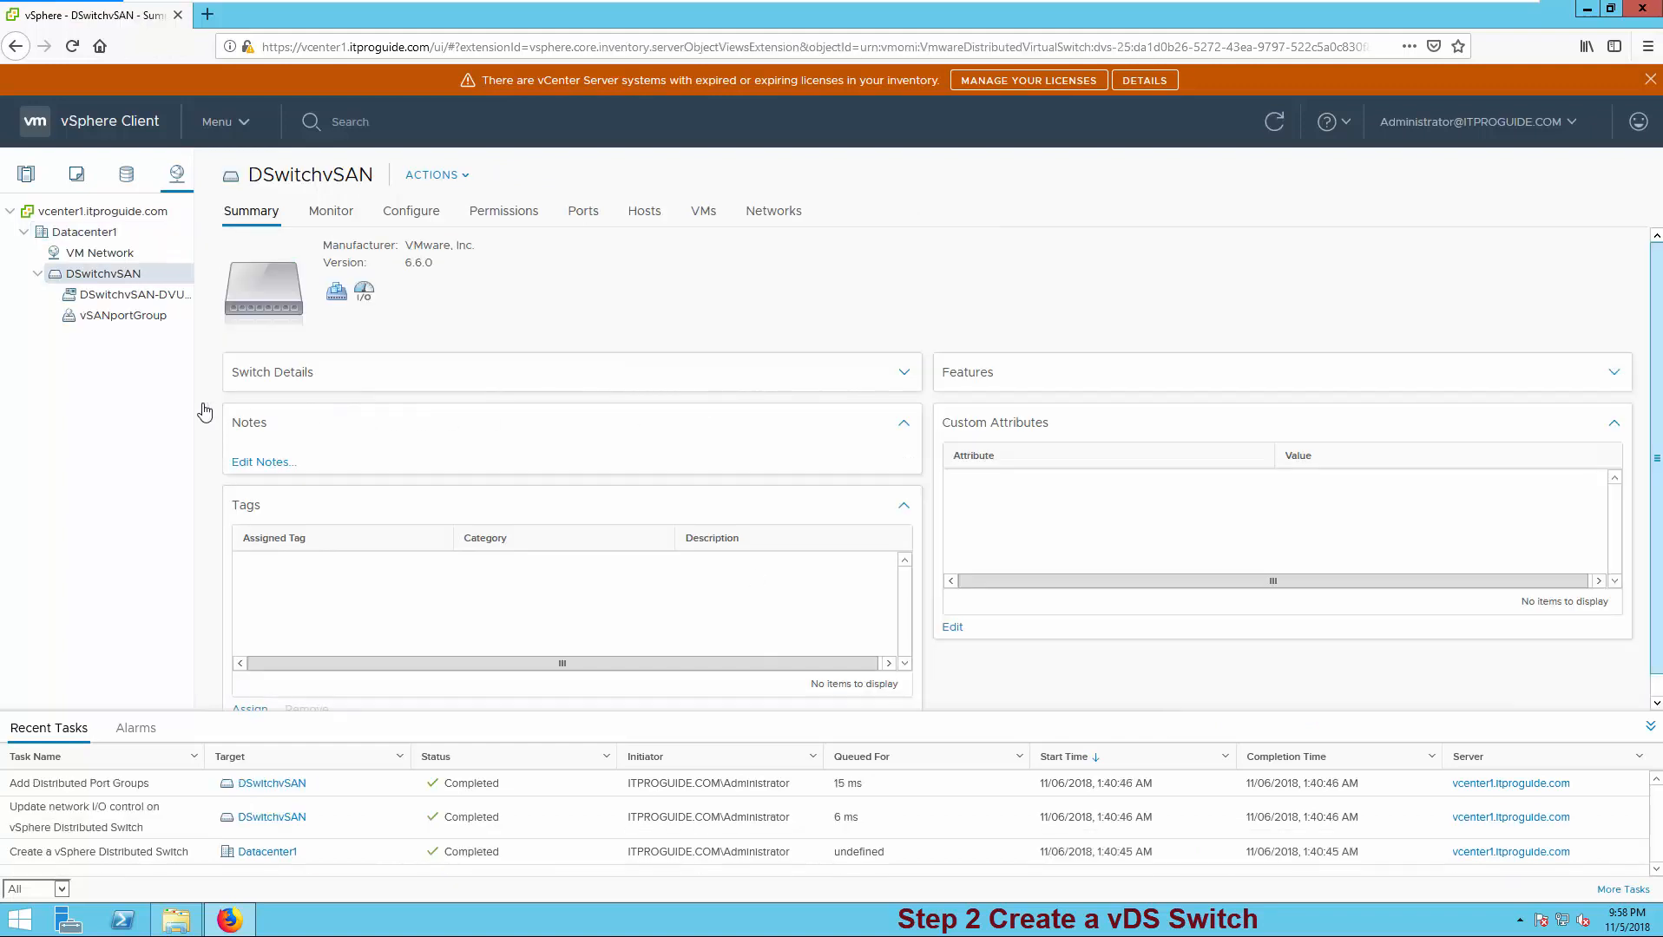
pyautogui.rightClick(119, 278)
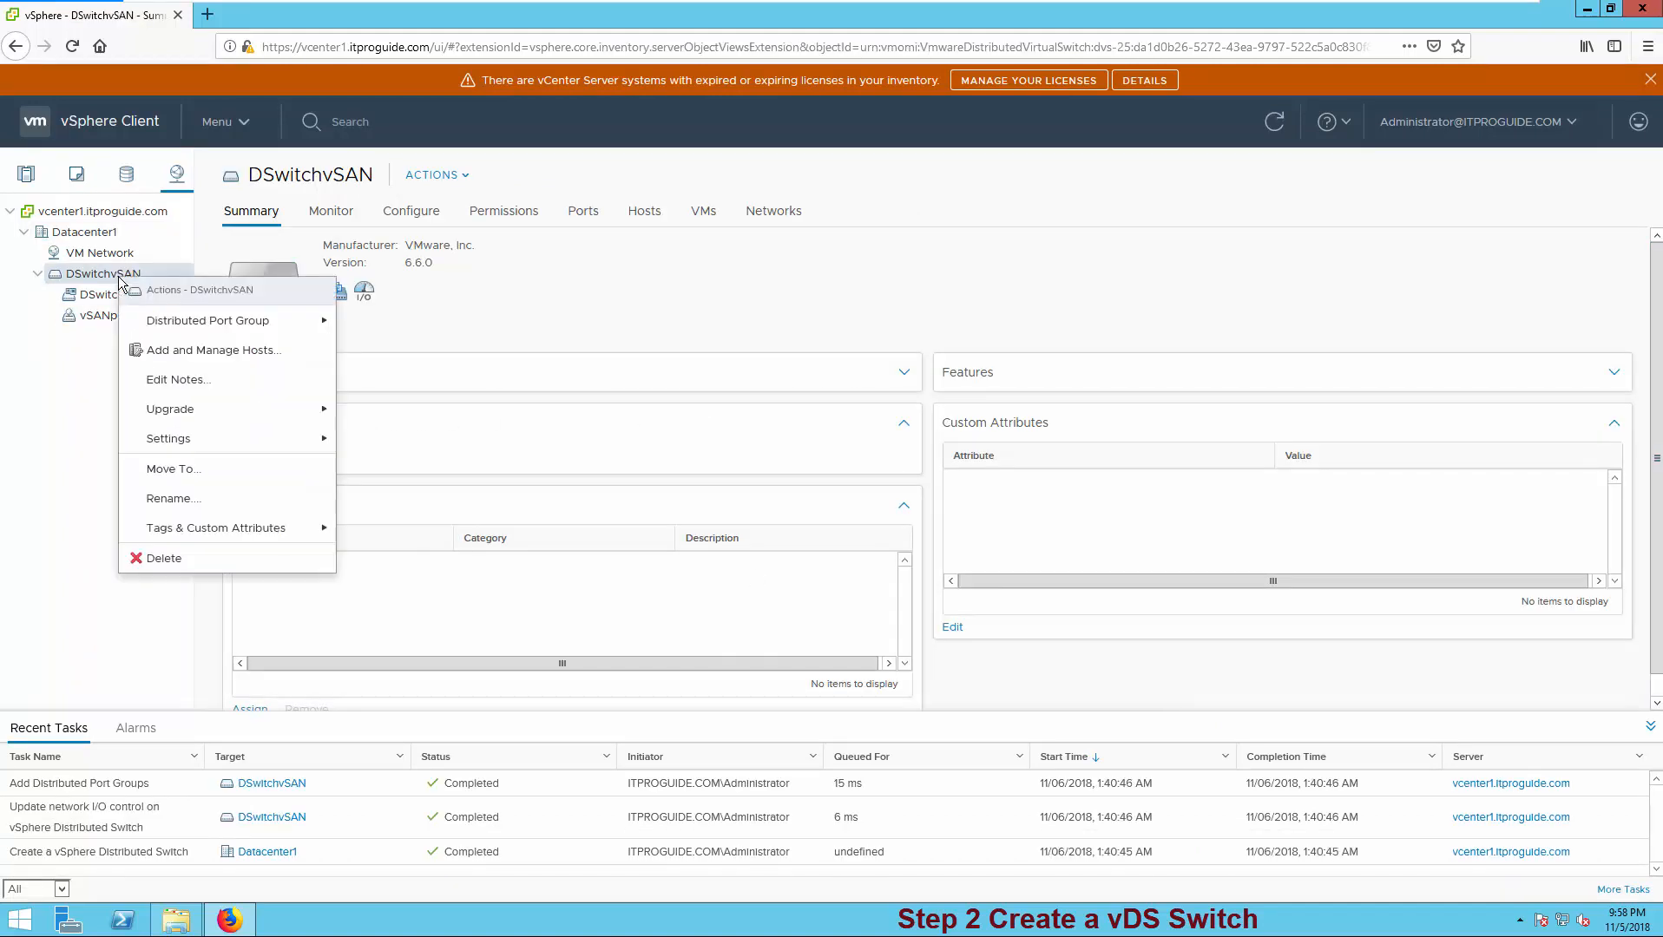
# - Choose Add hosts for DSwitchvSAN and select host1 through host4 as new hosts
pyautogui.click(196, 352)
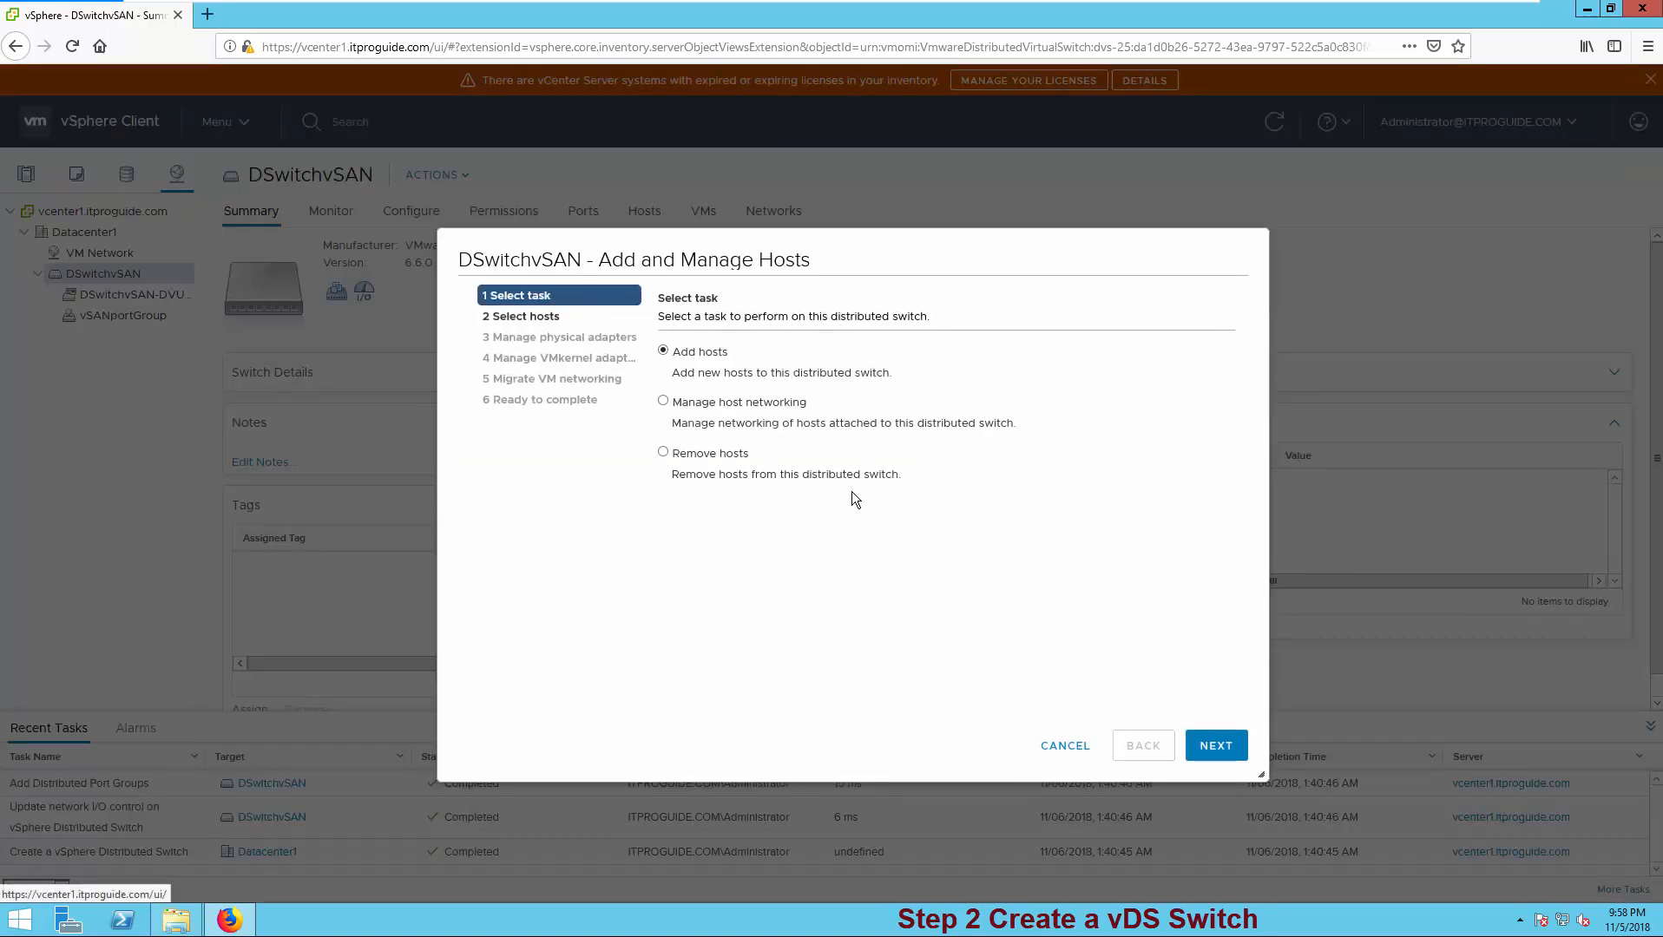
pyautogui.click(1217, 745)
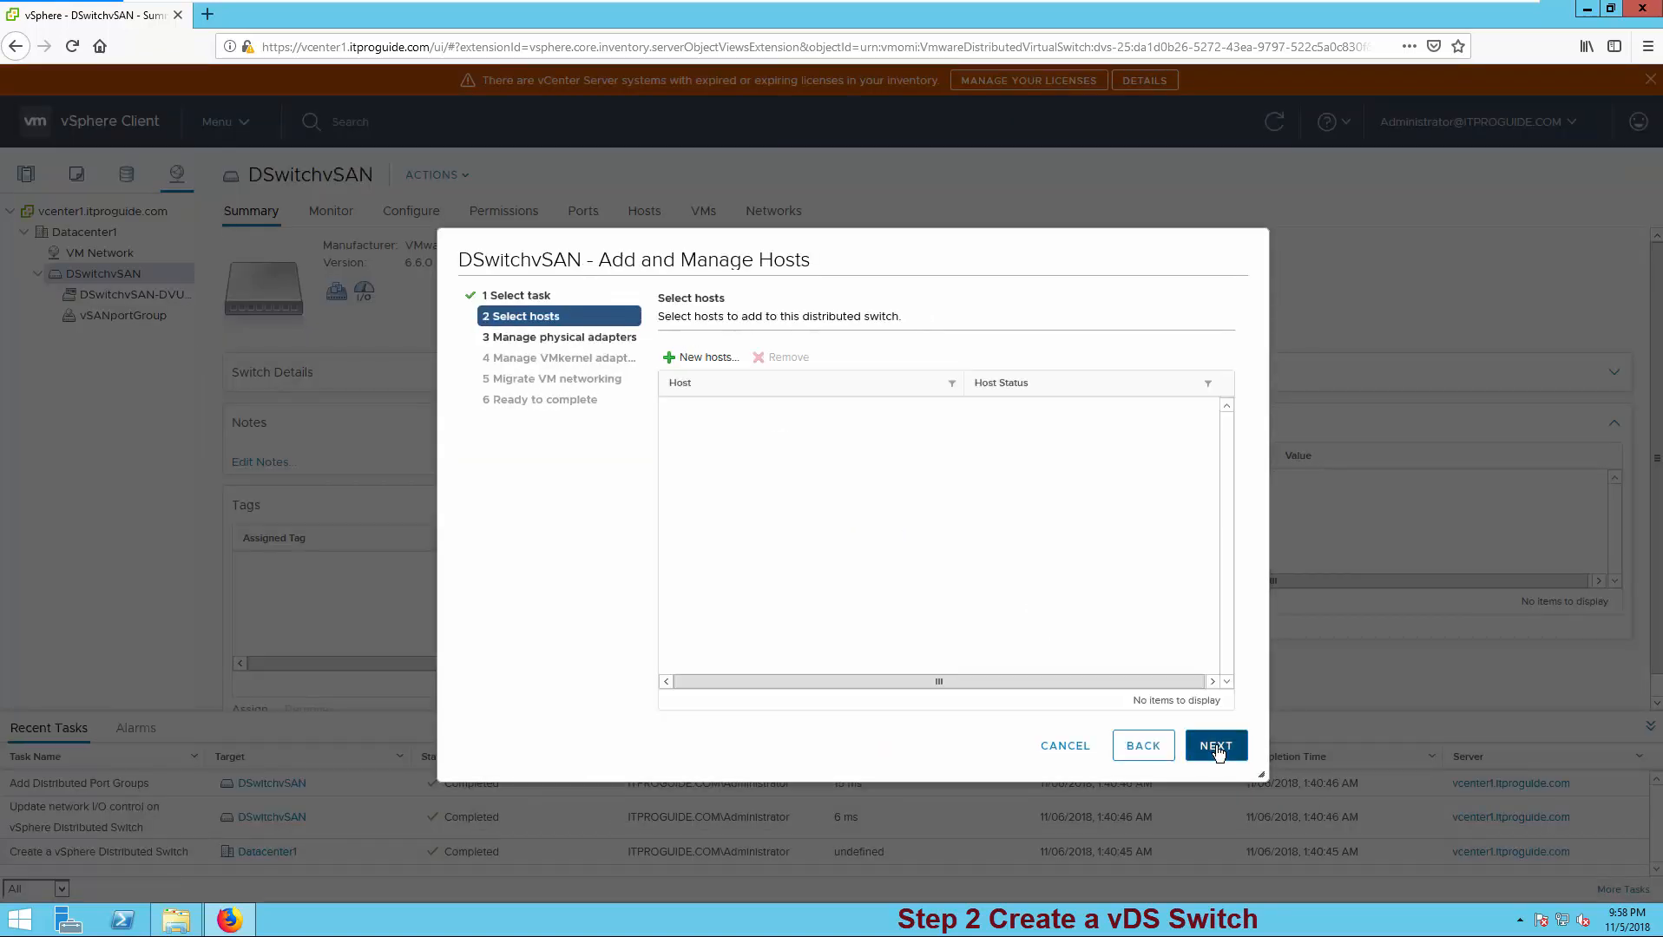
pyautogui.click(711, 367)
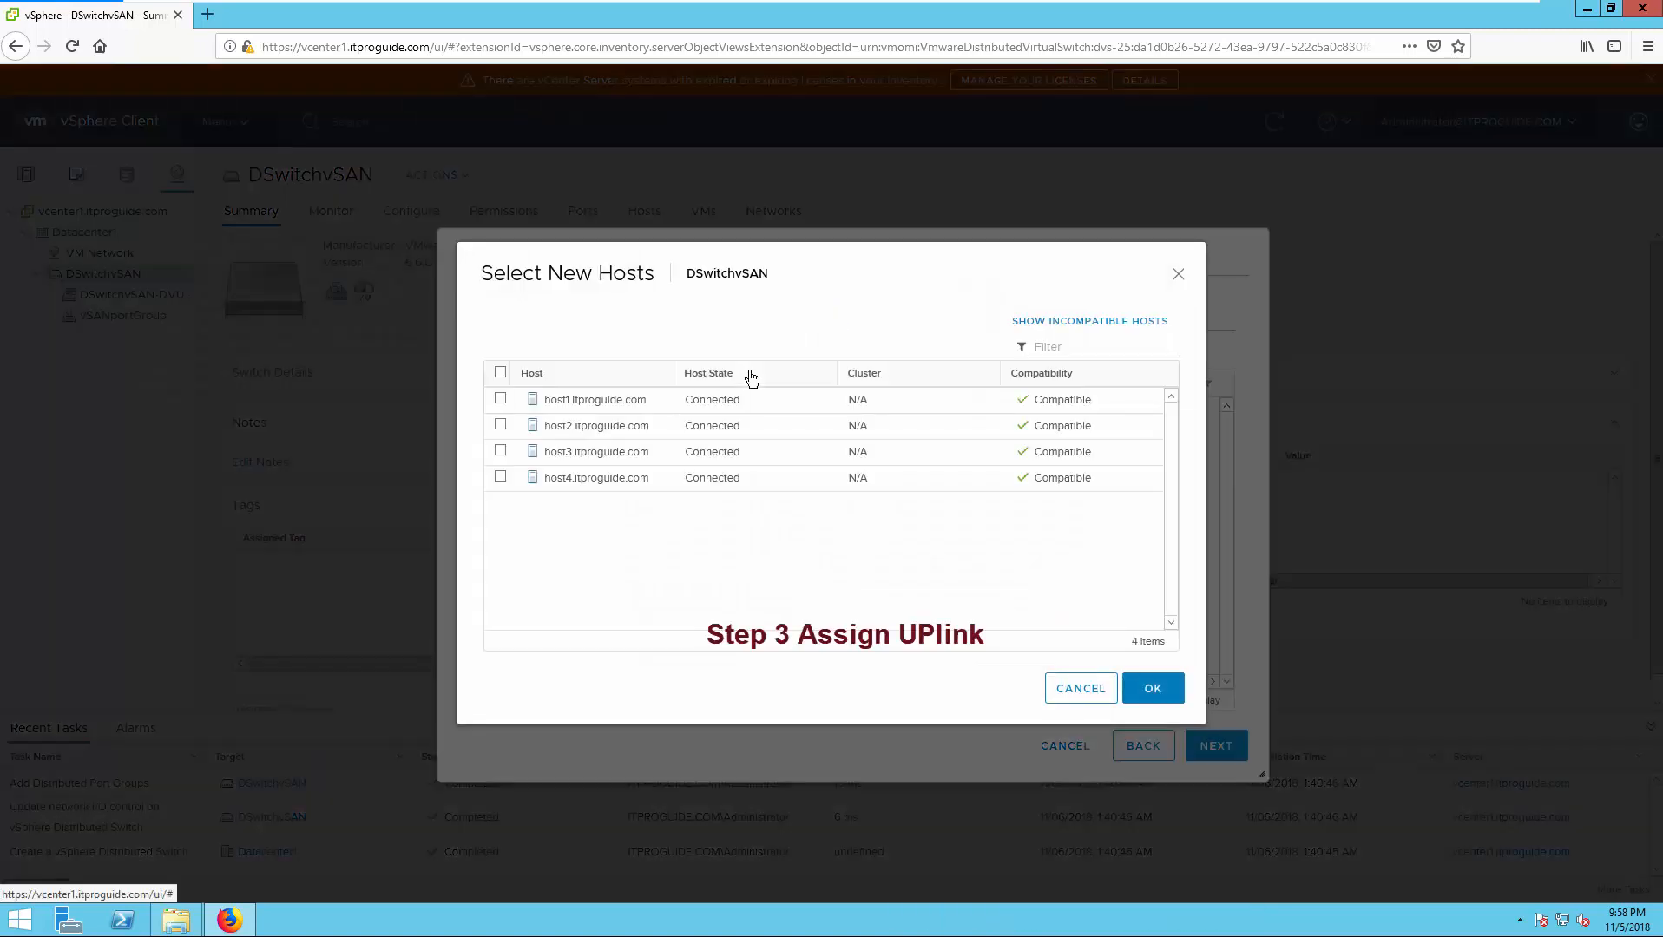
pyautogui.click(501, 374)
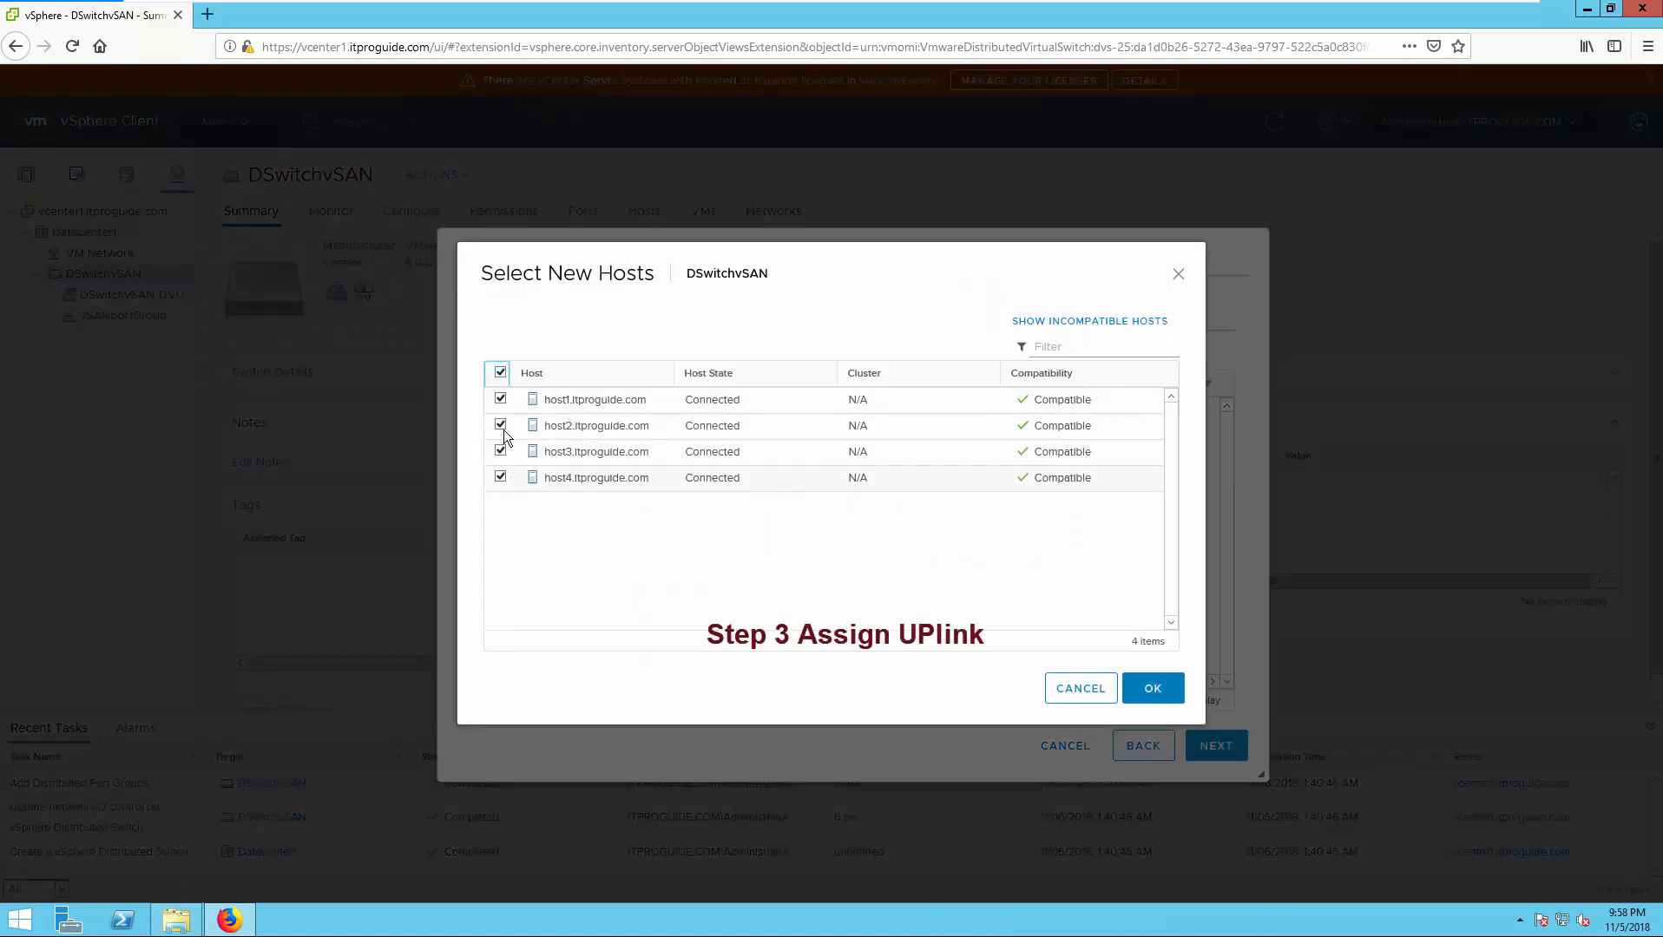
pyautogui.click(1165, 694)
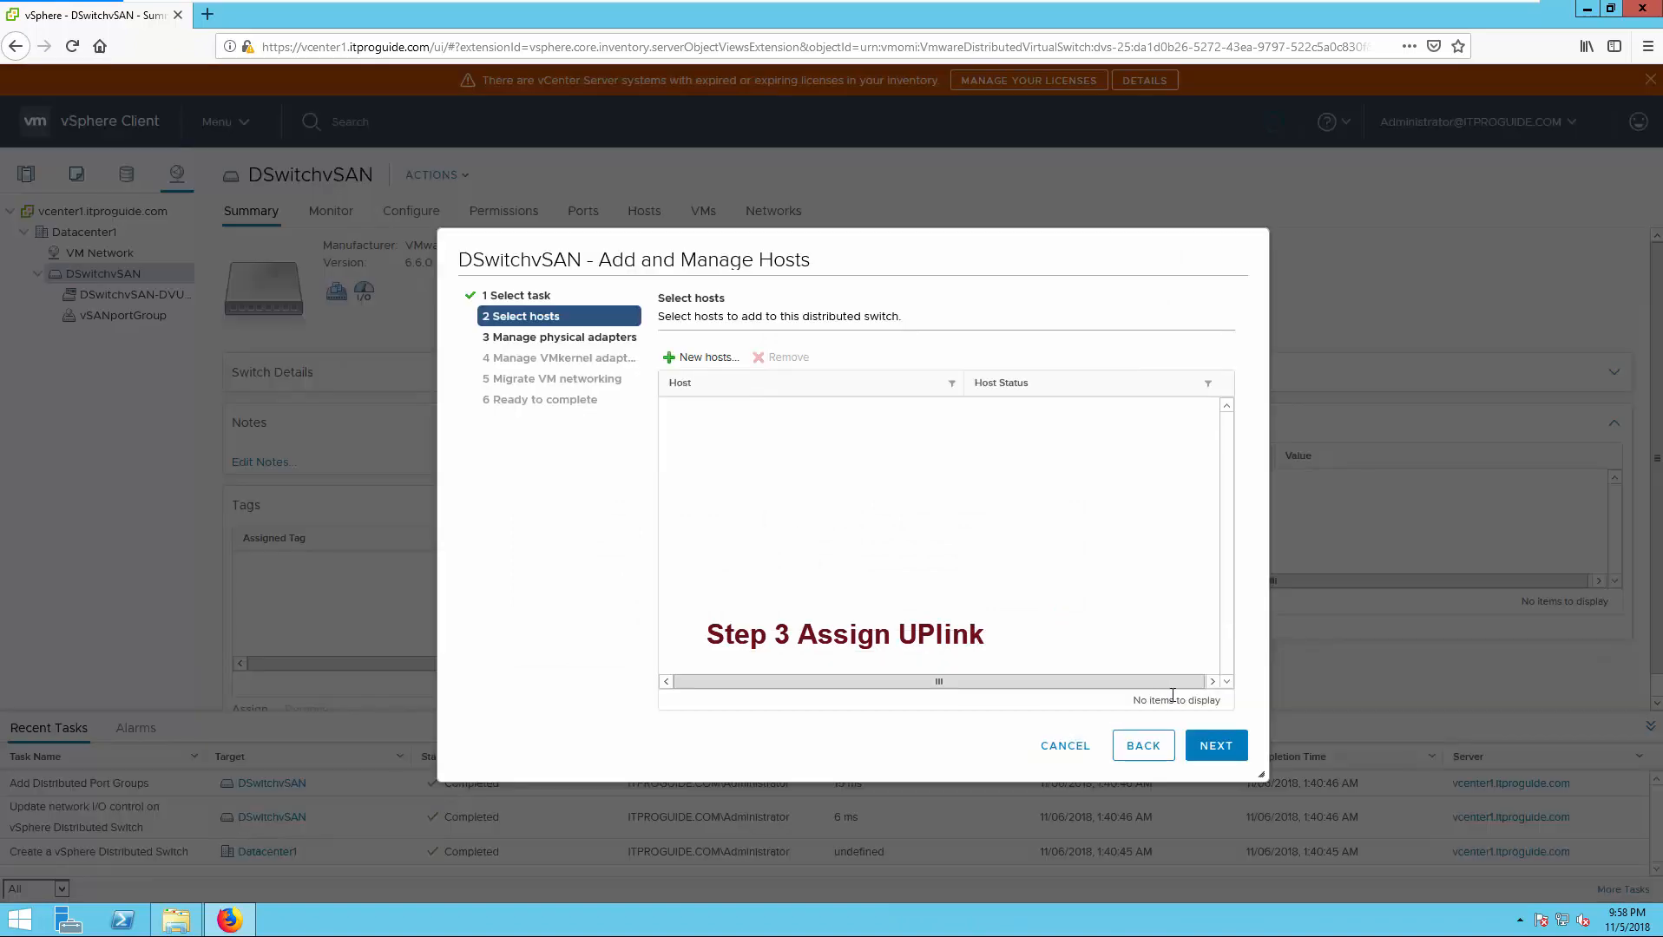
# - Assign host1's vmnic1 to Uplink 1
pyautogui.click(1217, 747)
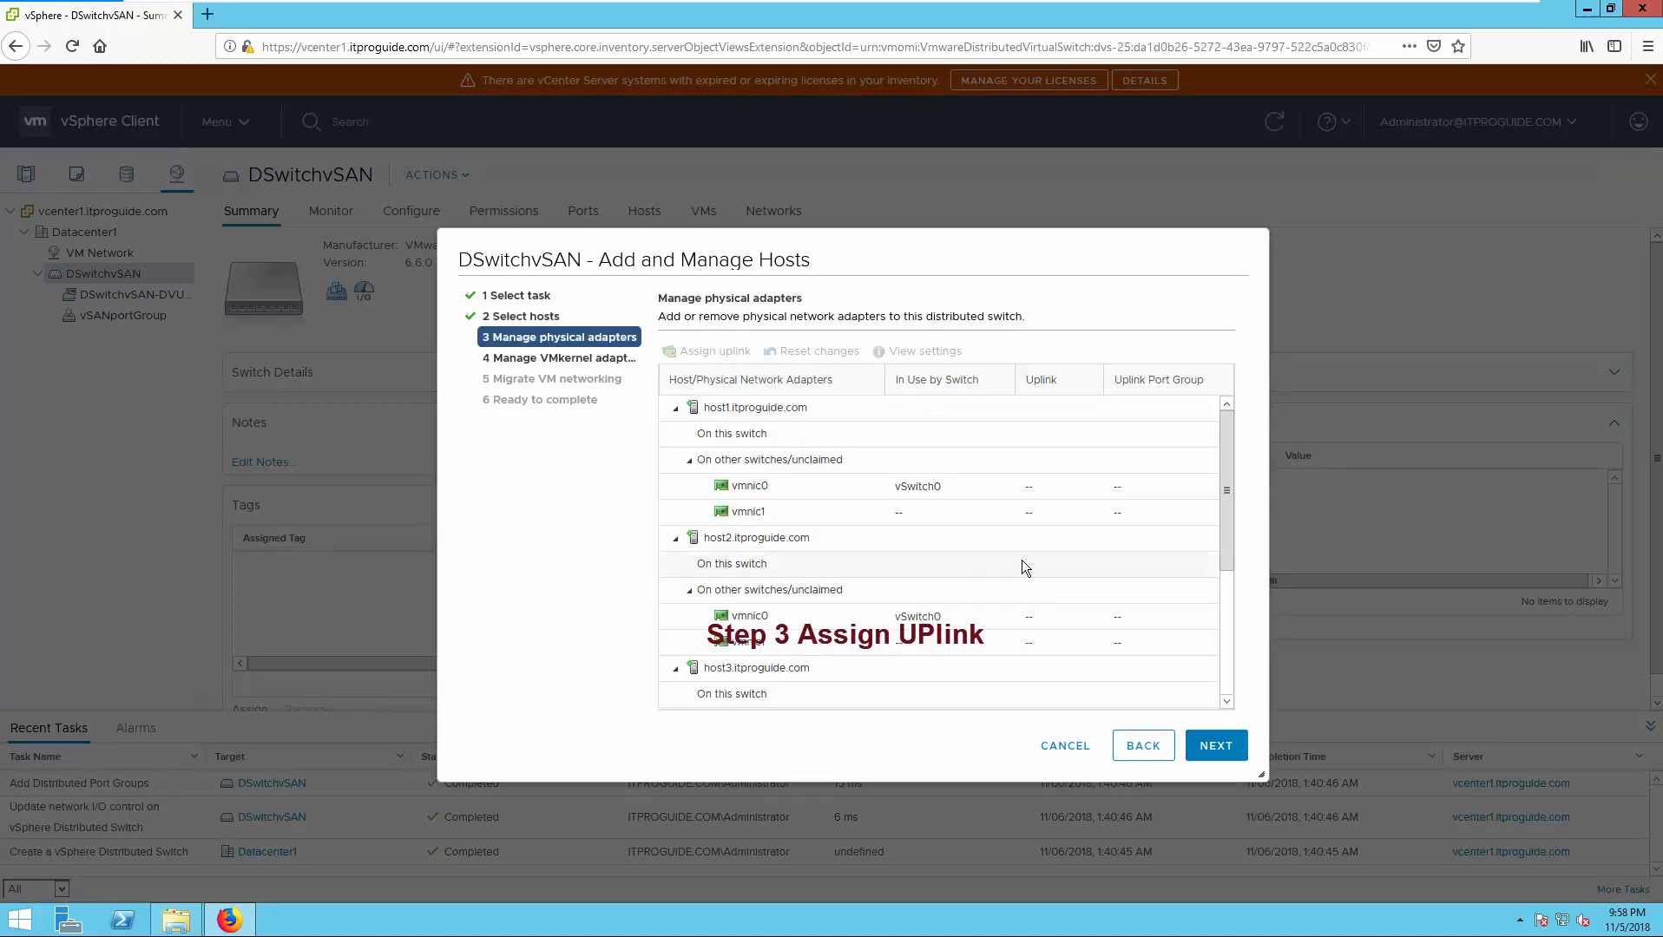
pyautogui.moveTo(1222, 427)
pyautogui.mouseDown()
pyautogui.moveTo(1235, 563)
pyautogui.moveTo(1211, 416)
pyautogui.mouseUp()
pyautogui.click(820, 513)
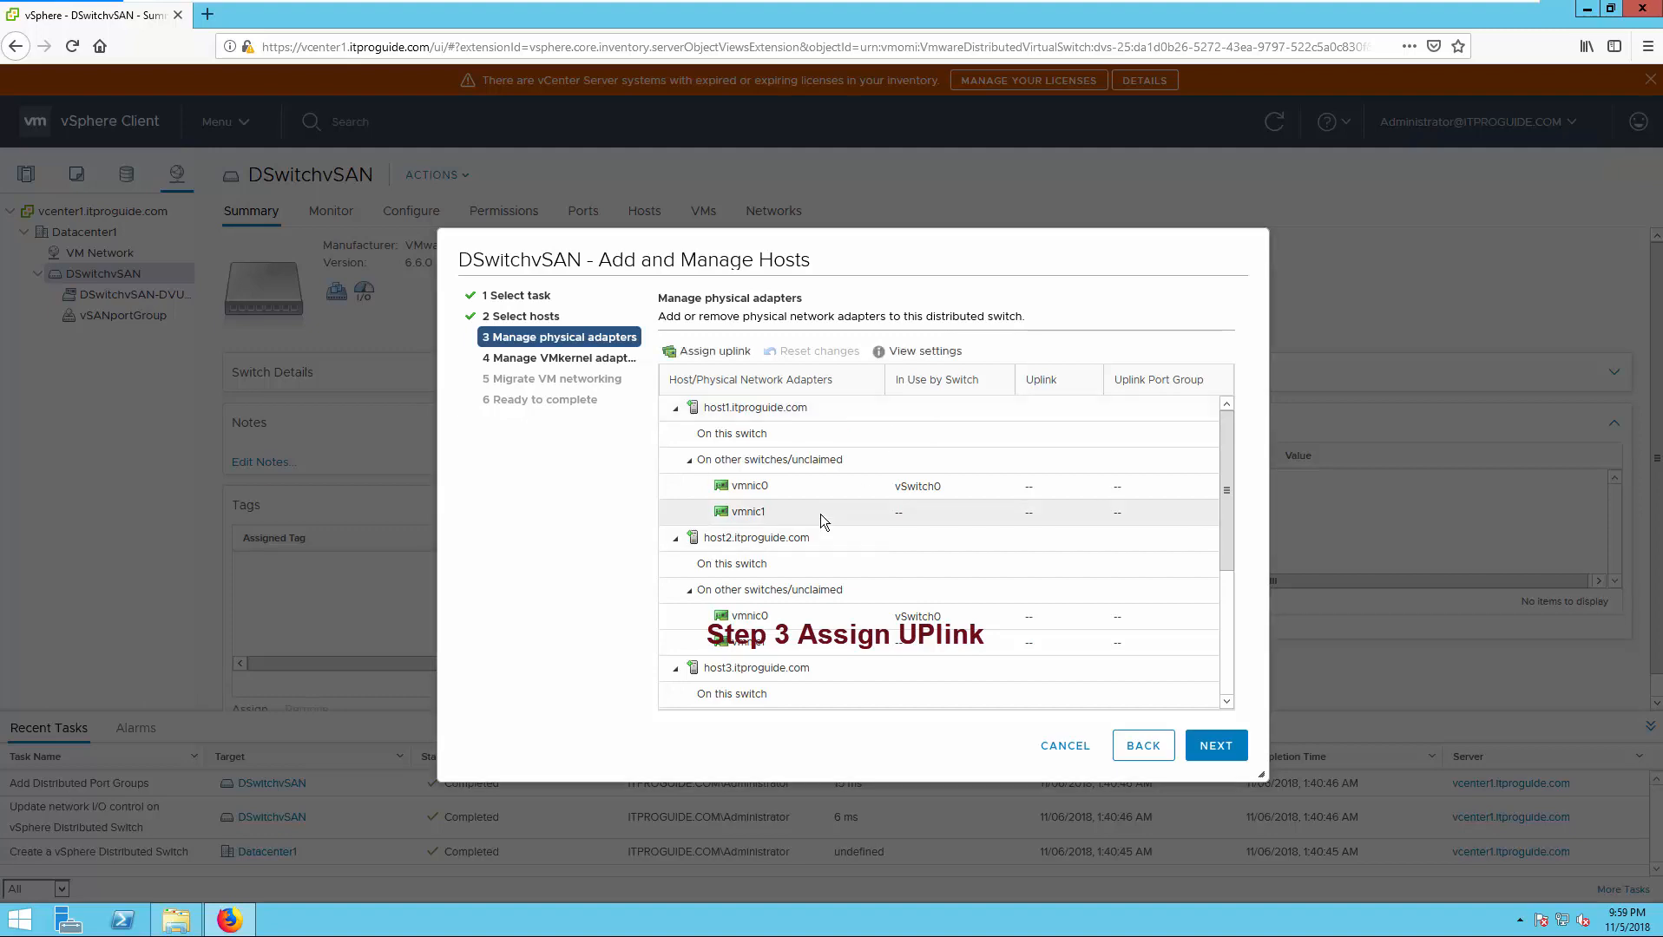
pyautogui.click(731, 352)
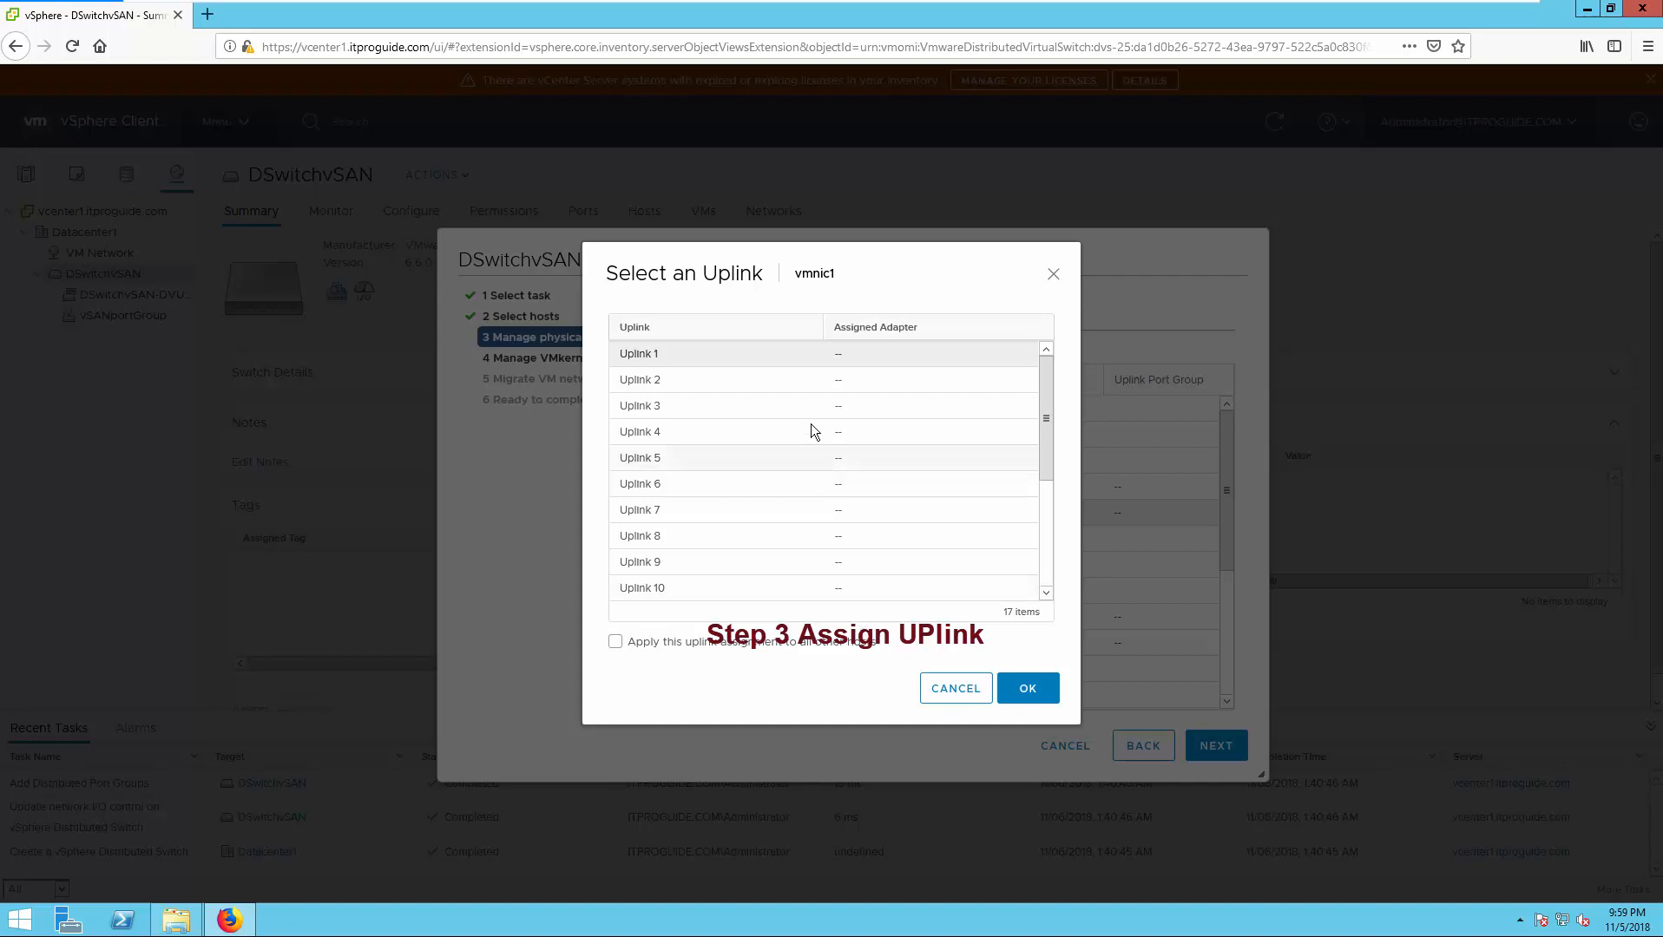
pyautogui.click(725, 362)
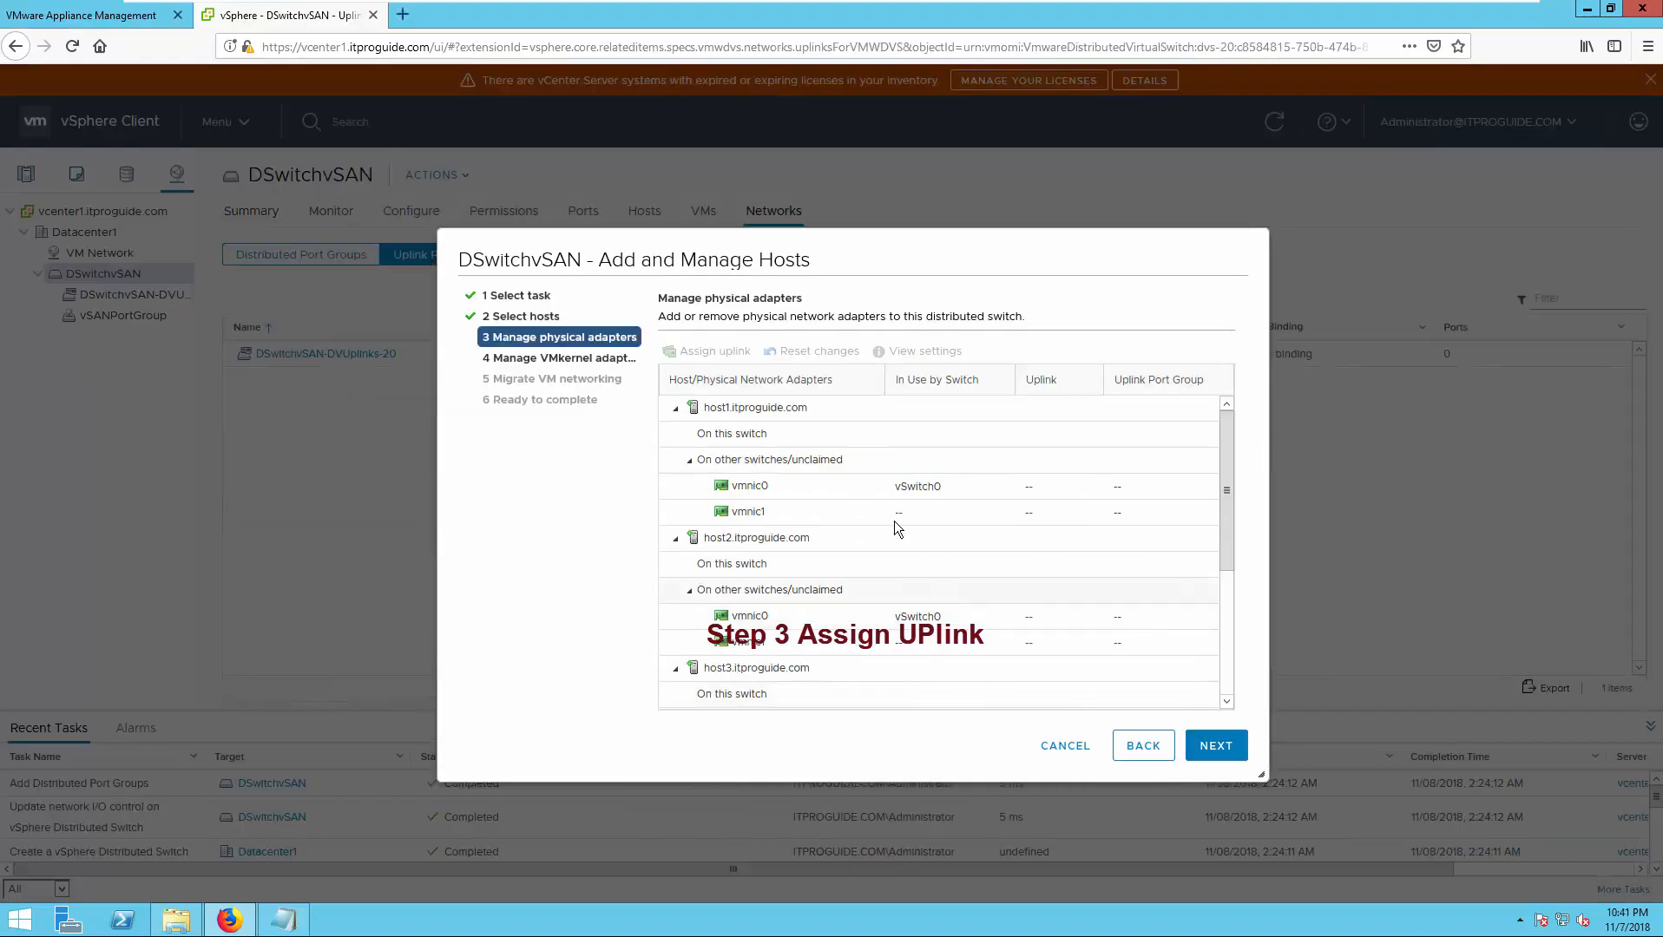
# - Reassign vmnic1 to Uplink 1 with Apply to all other hosts, then review every host's assignment
pyautogui.click(880, 510)
pyautogui.click(713, 355)
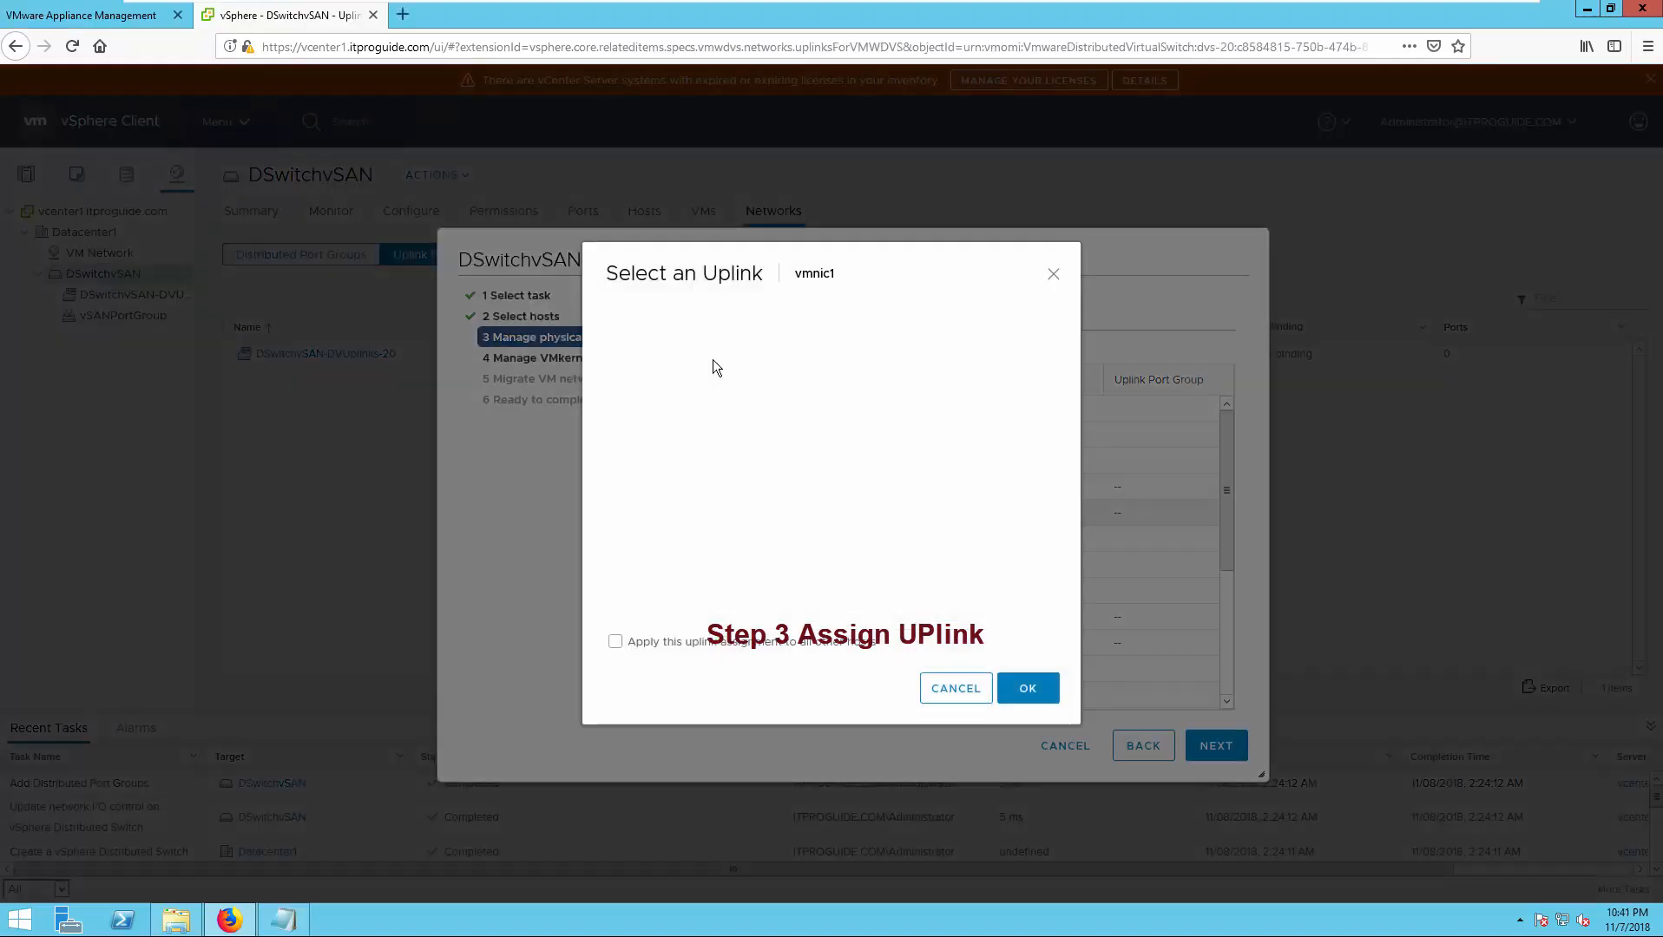
pyautogui.click(619, 646)
pyautogui.click(1024, 691)
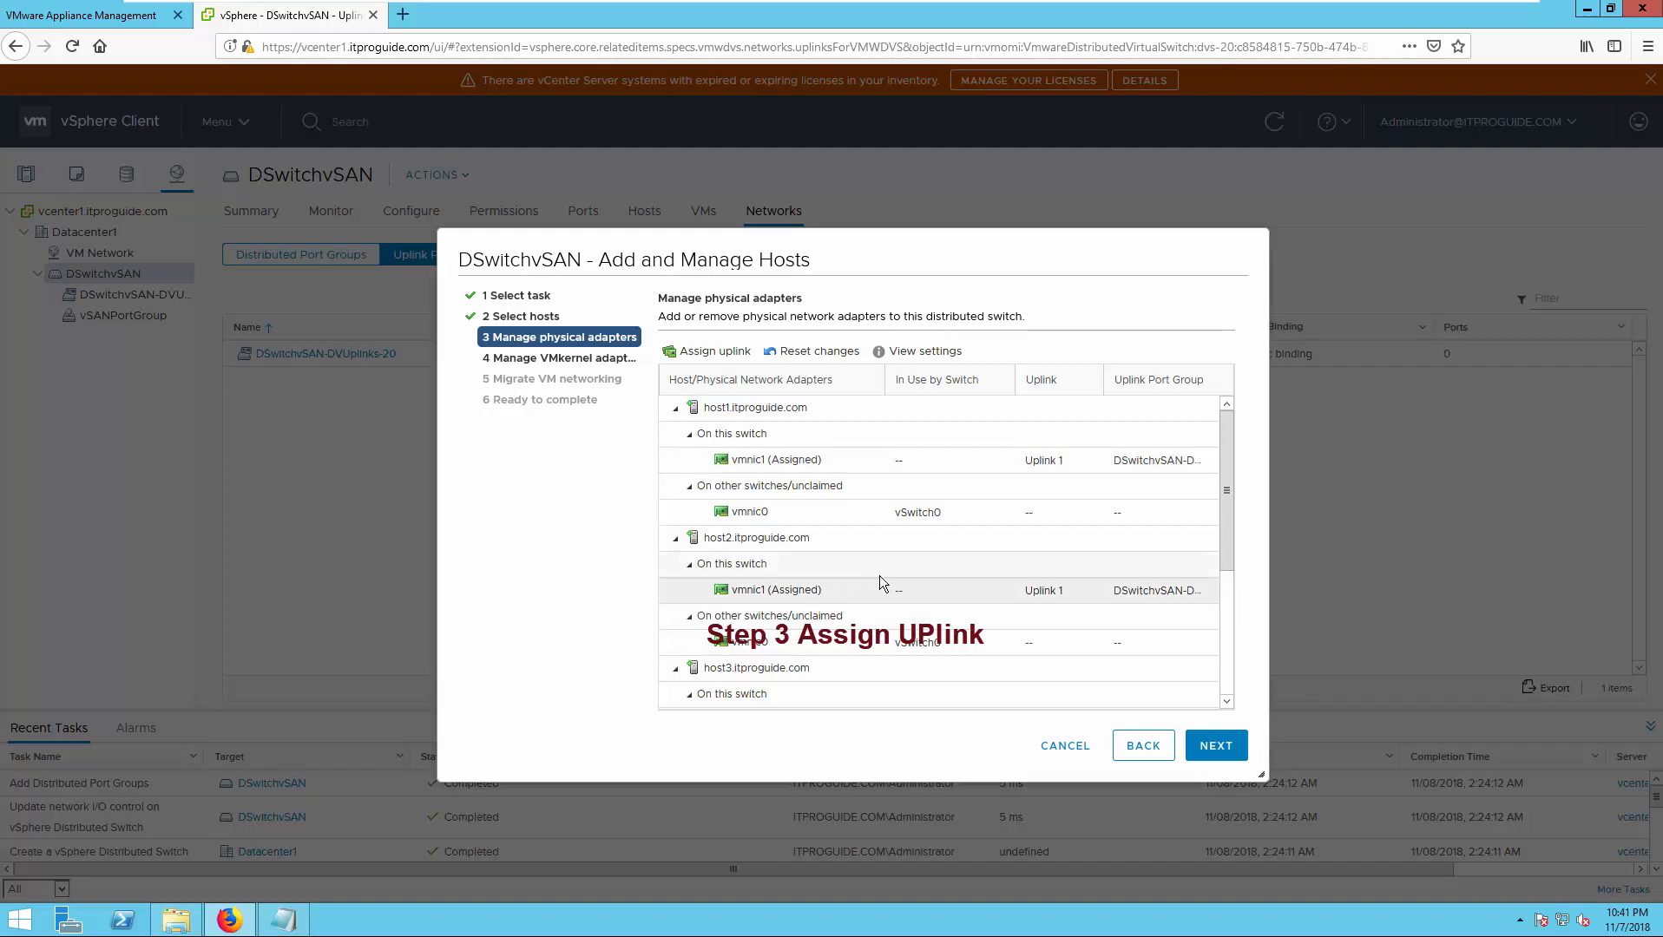
pyautogui.scroll(-2, 918, 647)
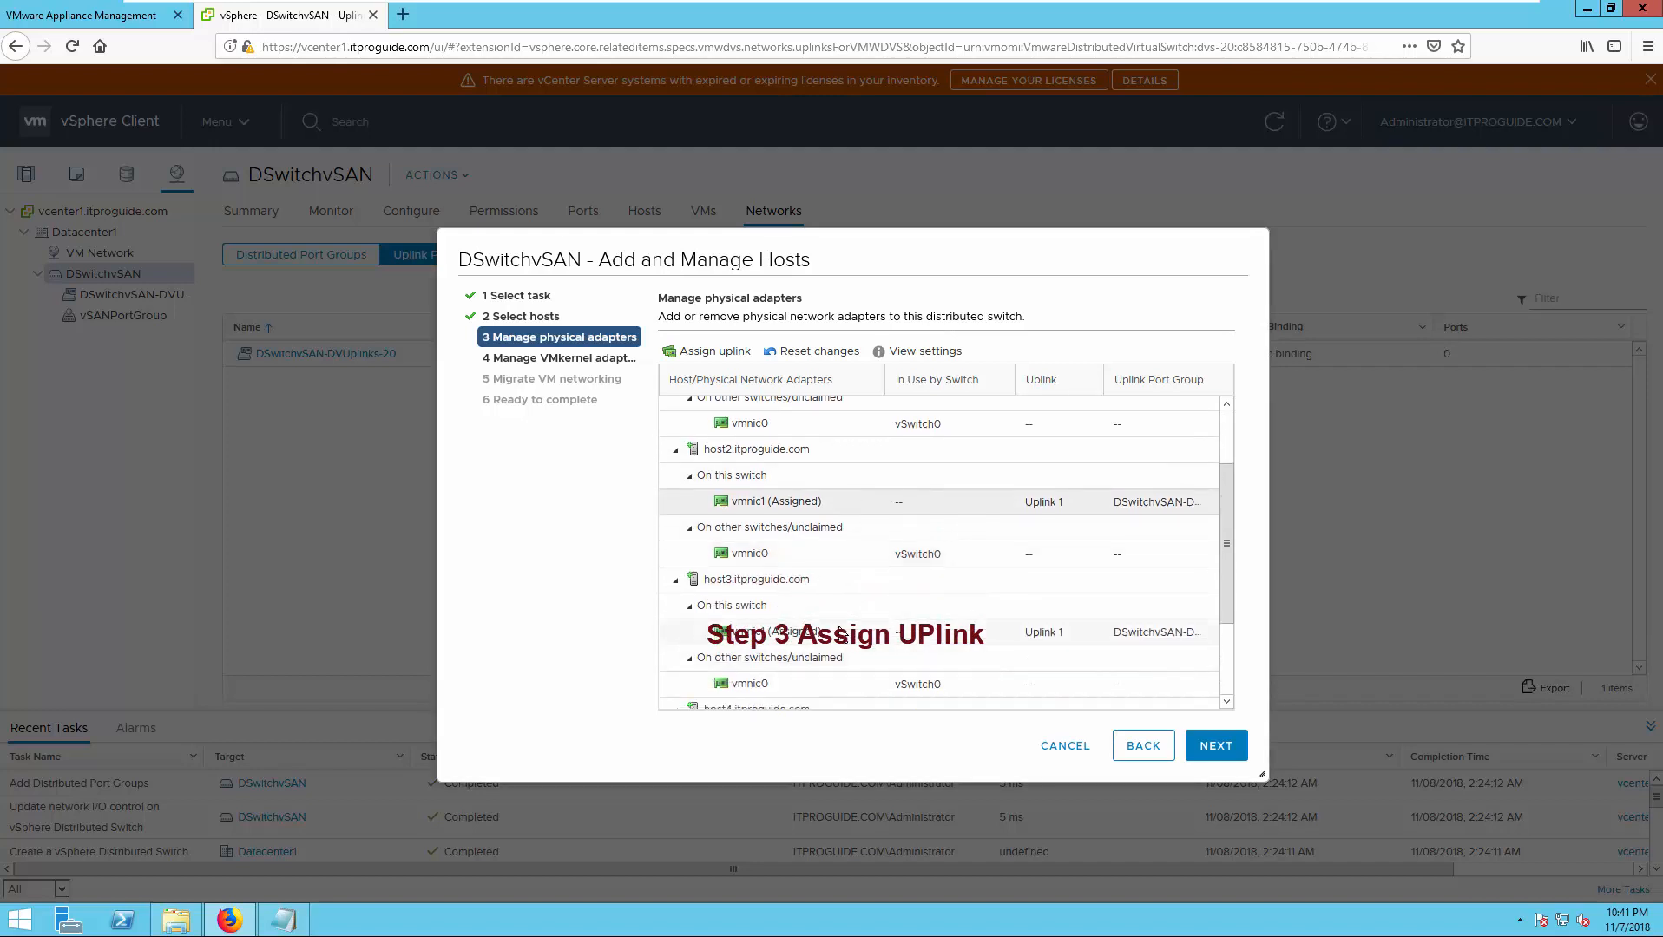
pyautogui.scroll(-3, 856, 667)
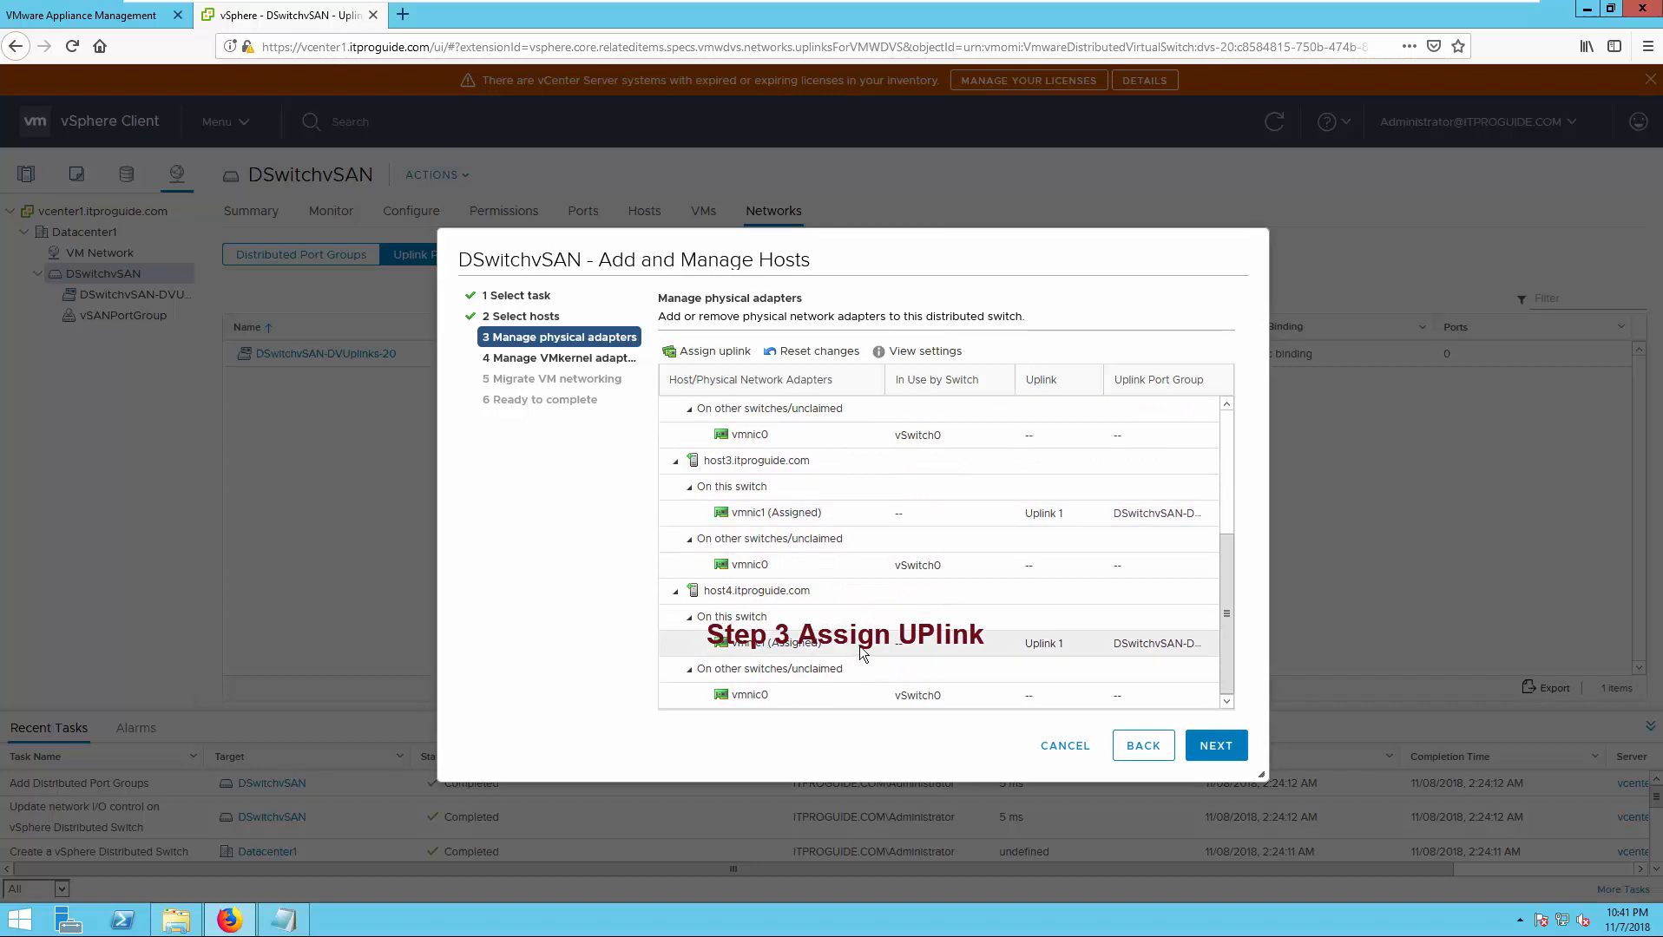
pyautogui.scroll(5, 862, 653)
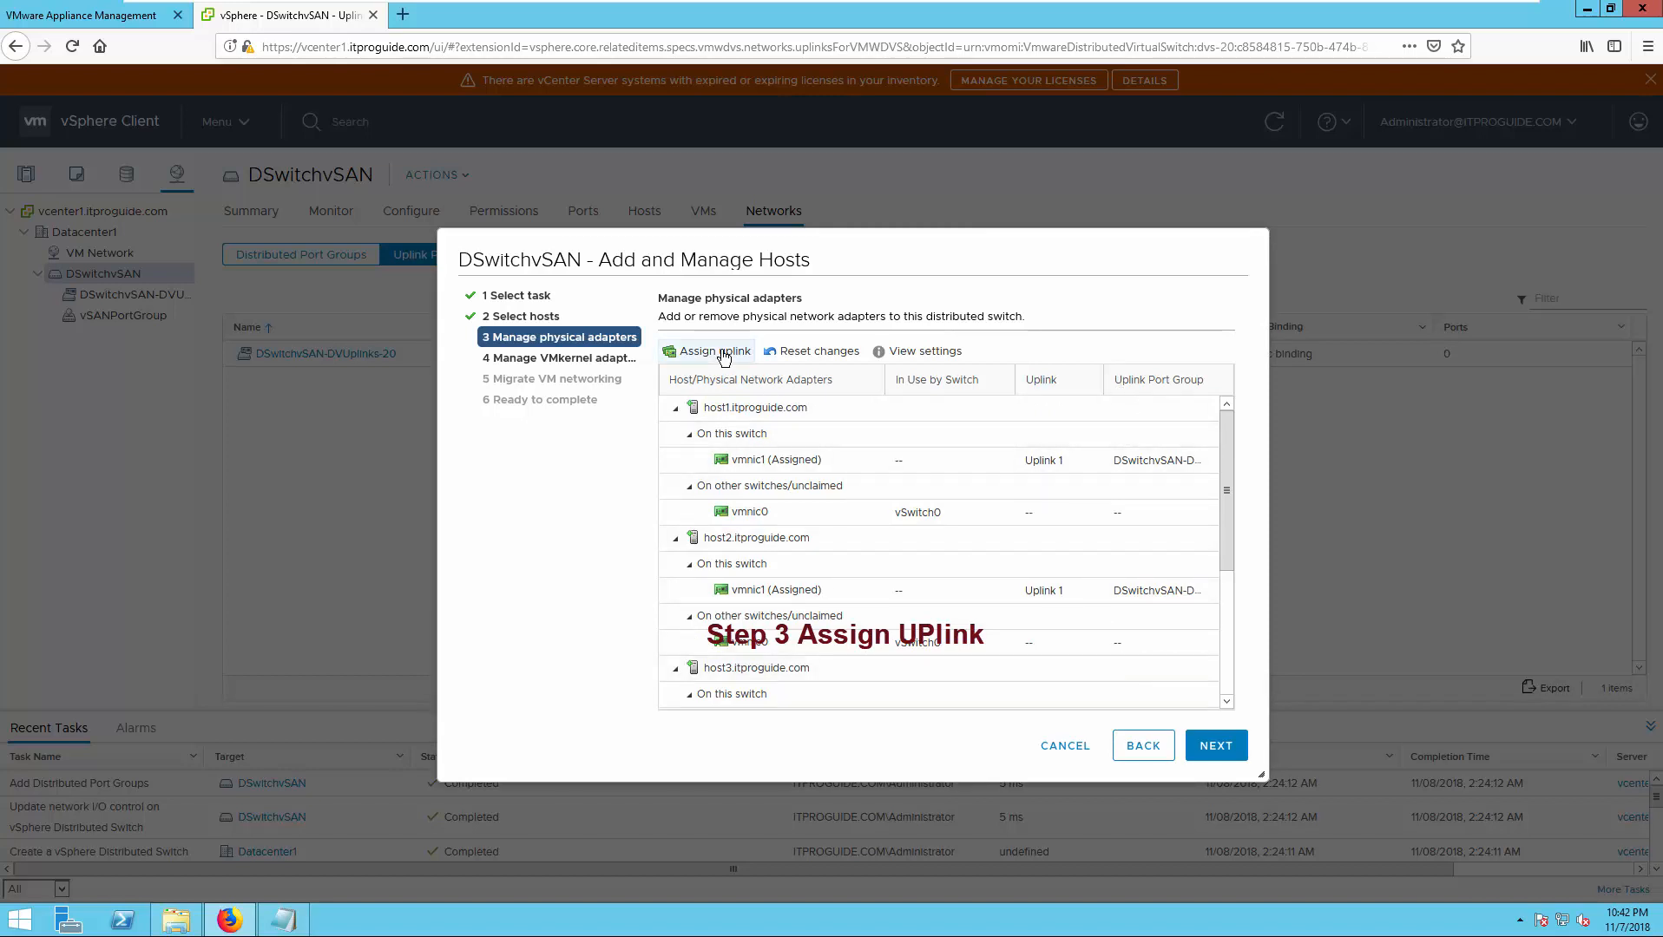
pyautogui.click(1213, 745)
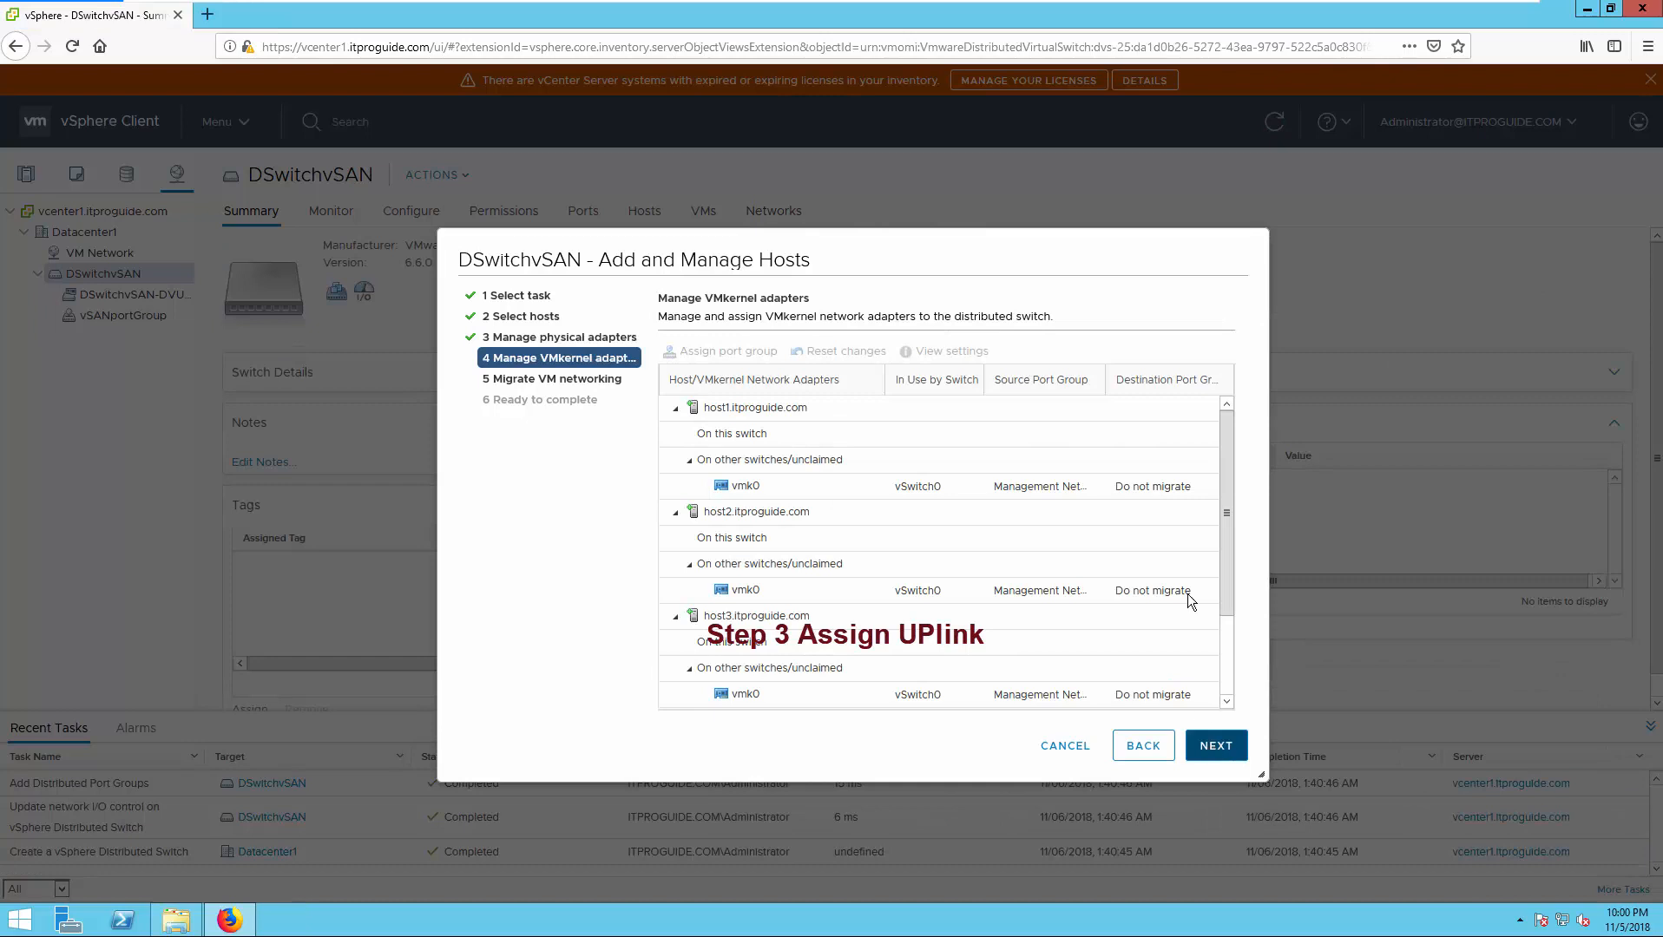
# - Pass the VMkernel adapter and VM networking pages without changes to reach Ready to complete
pyautogui.moveTo(1228, 458); pyautogui.dragTo(1225, 548)
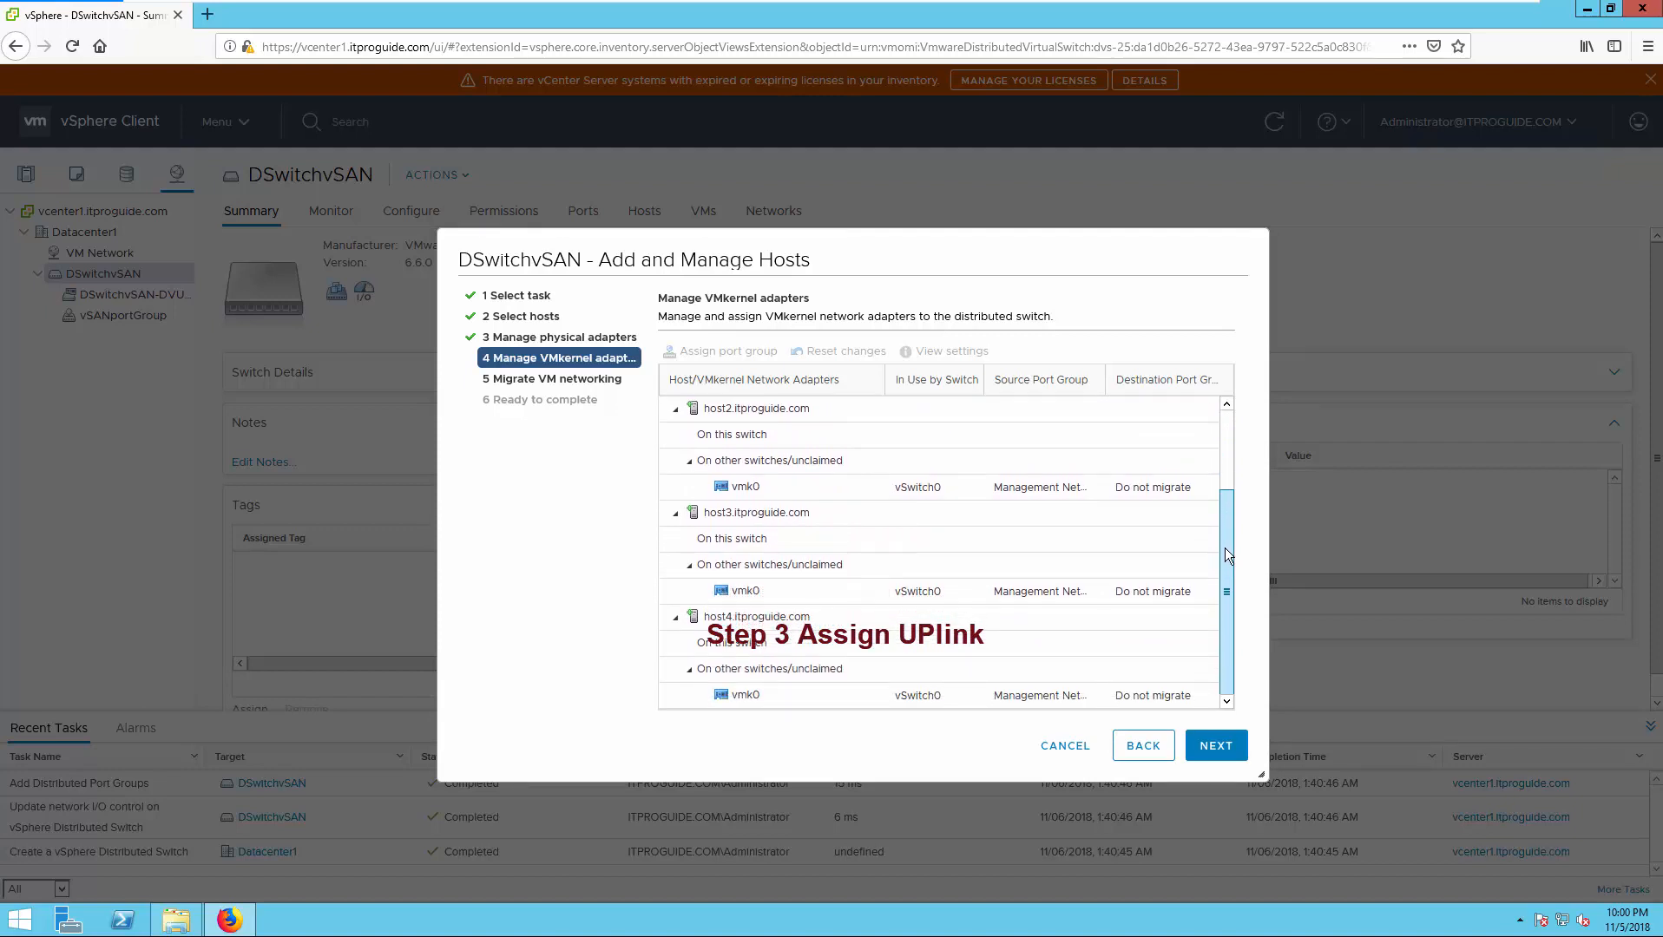
pyautogui.click(1216, 745)
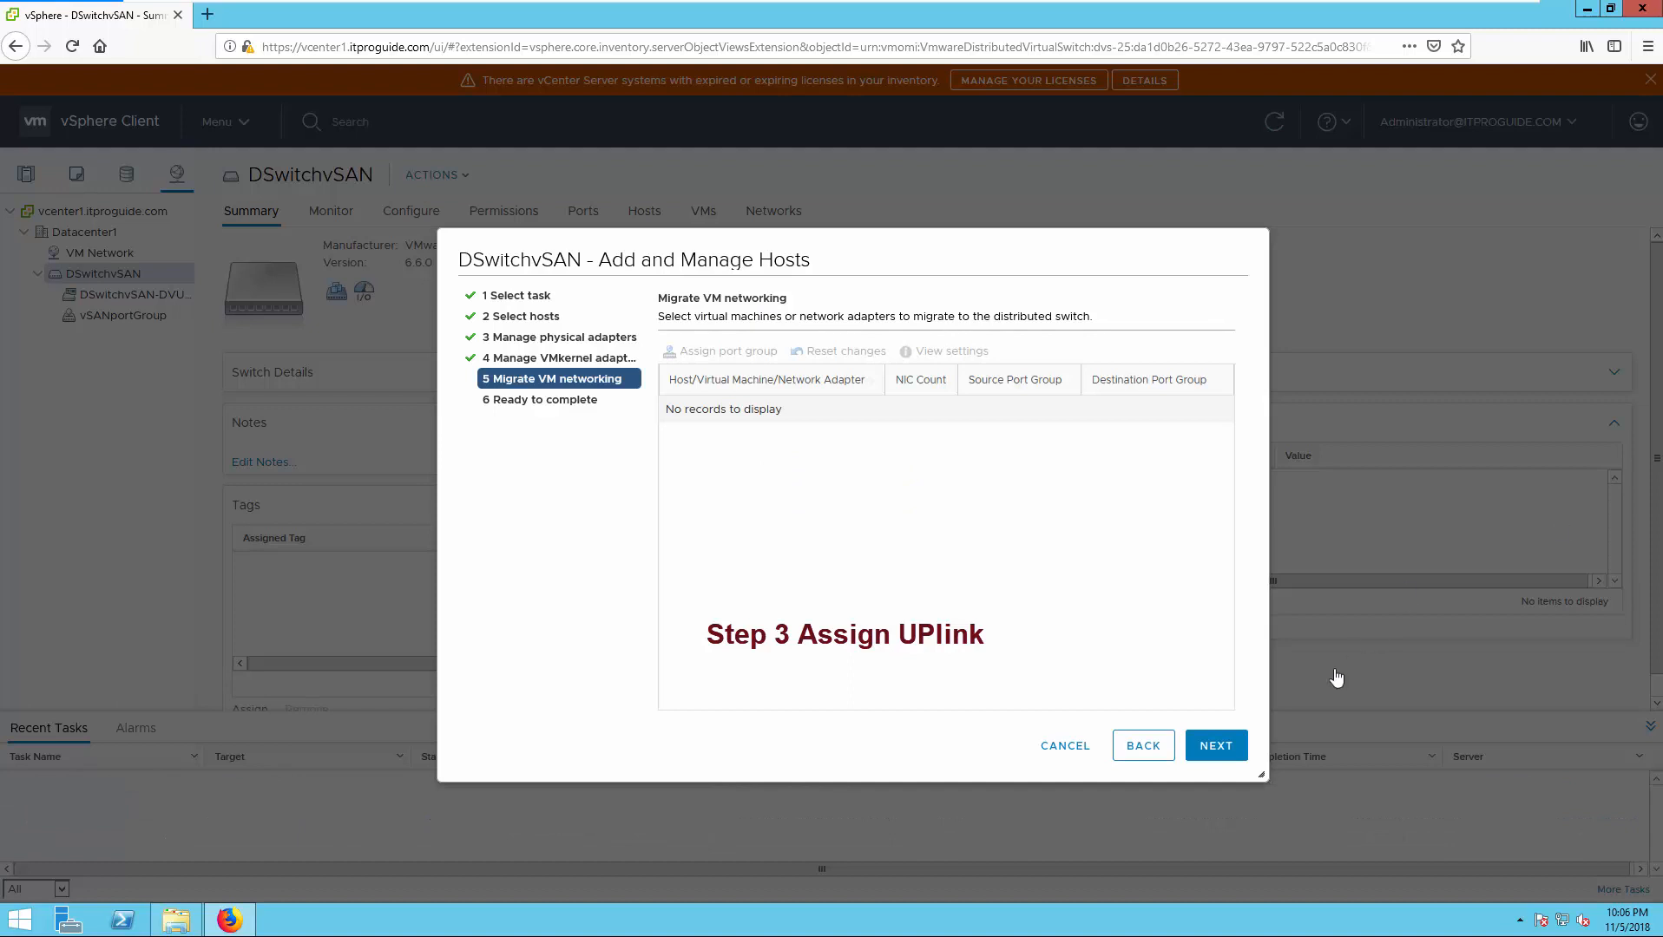
pyautogui.click(1216, 746)
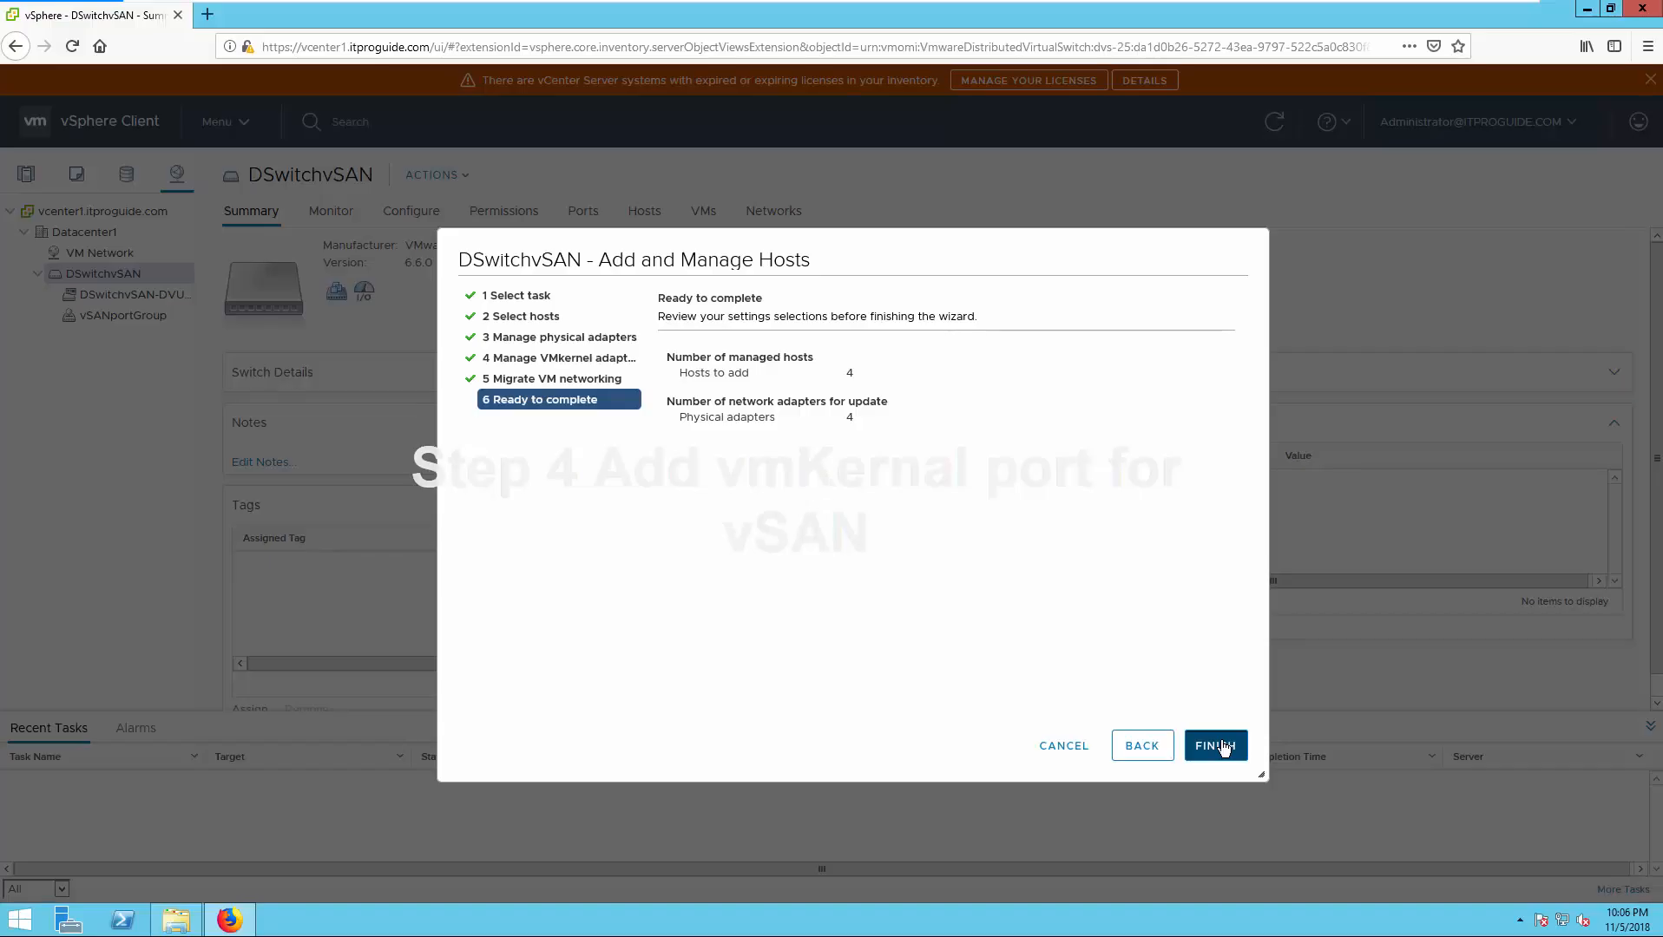
# - Finish adding the four hosts and list the hosts connected to vSANportGroup
pyautogui.click(1222, 745)
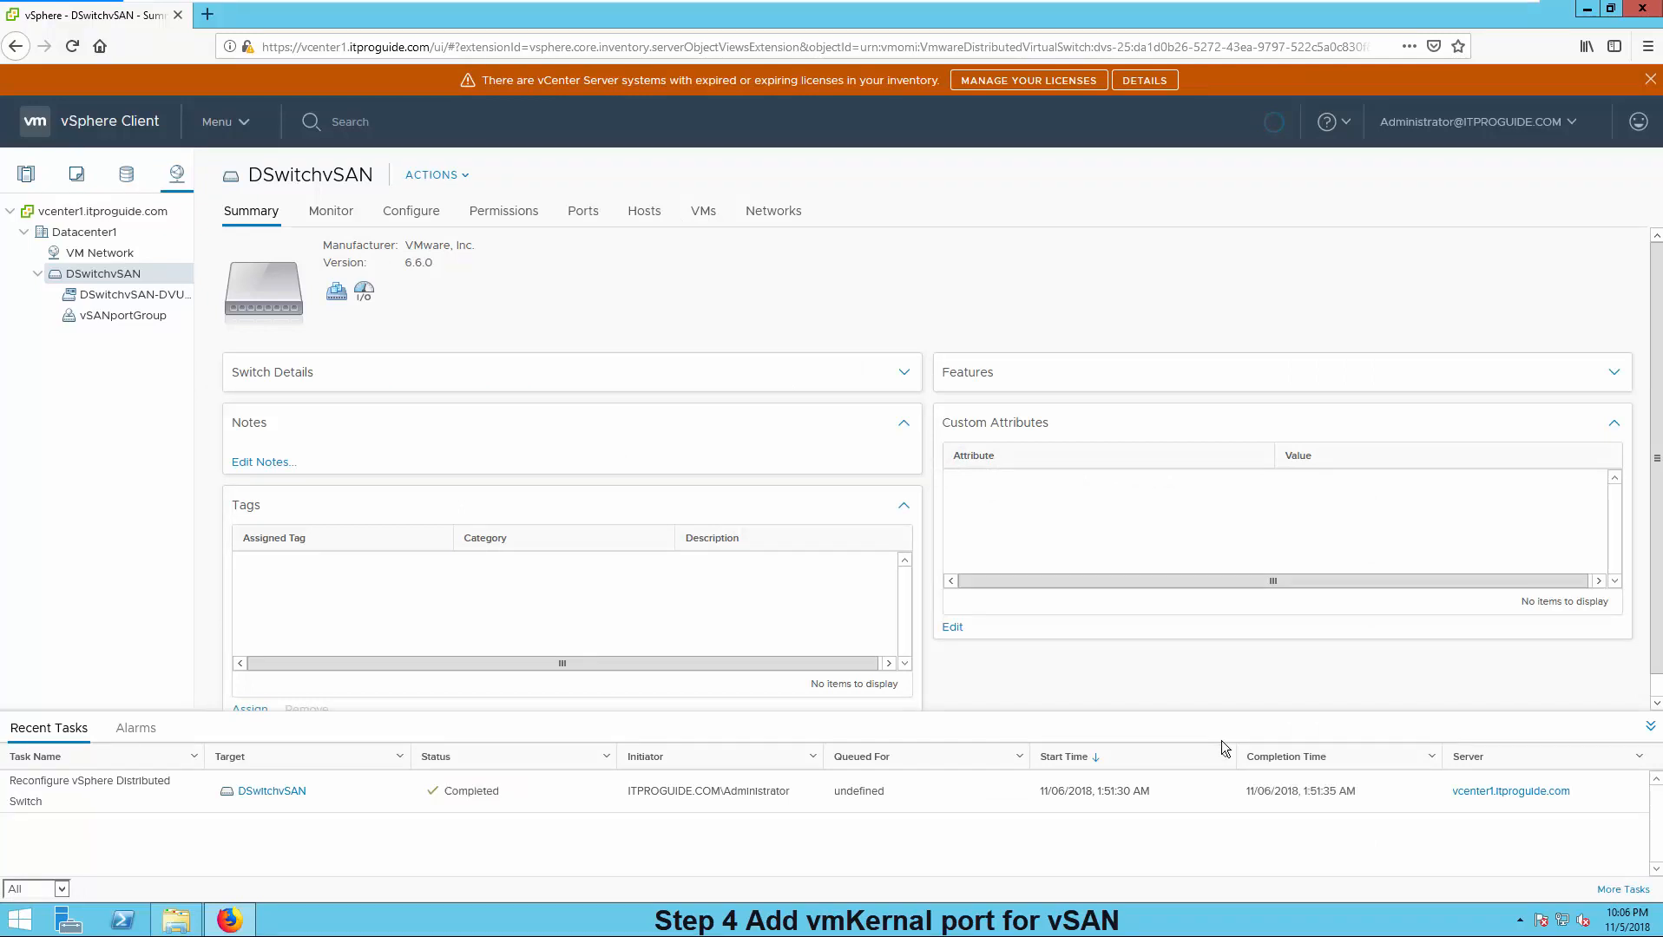
pyautogui.click(111, 316)
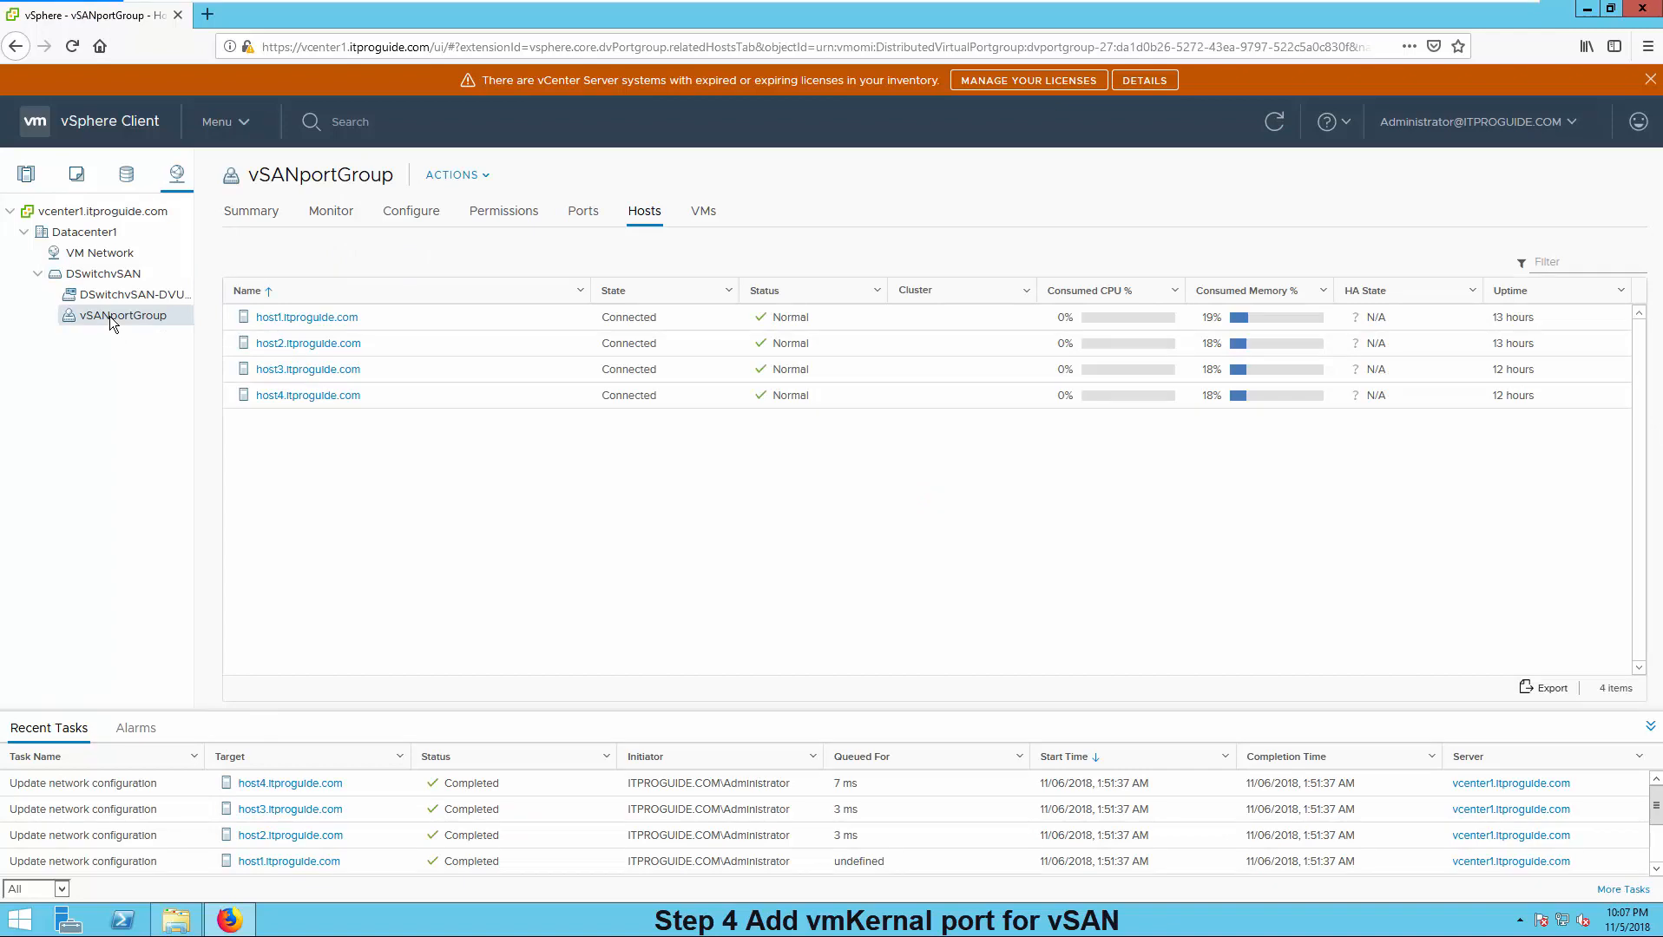
# - Add VMkernel adapters on vSANportGroup for host1–host4 and tick the vSAN service
pyautogui.rightClick(109, 316)
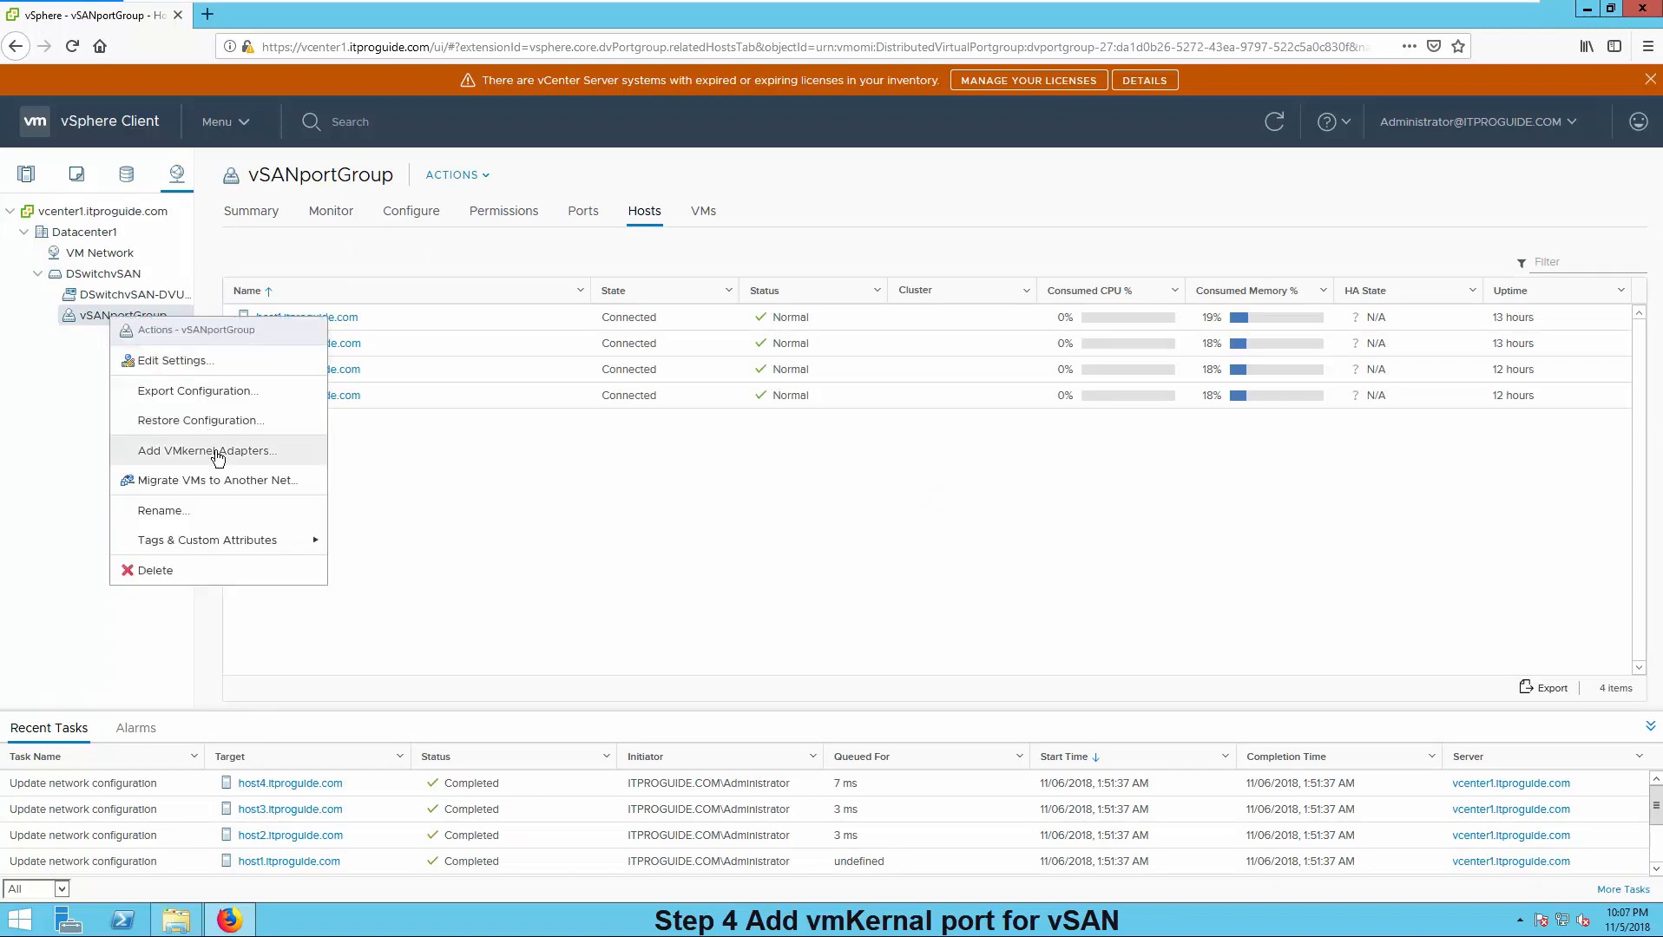
pyautogui.click(205, 451)
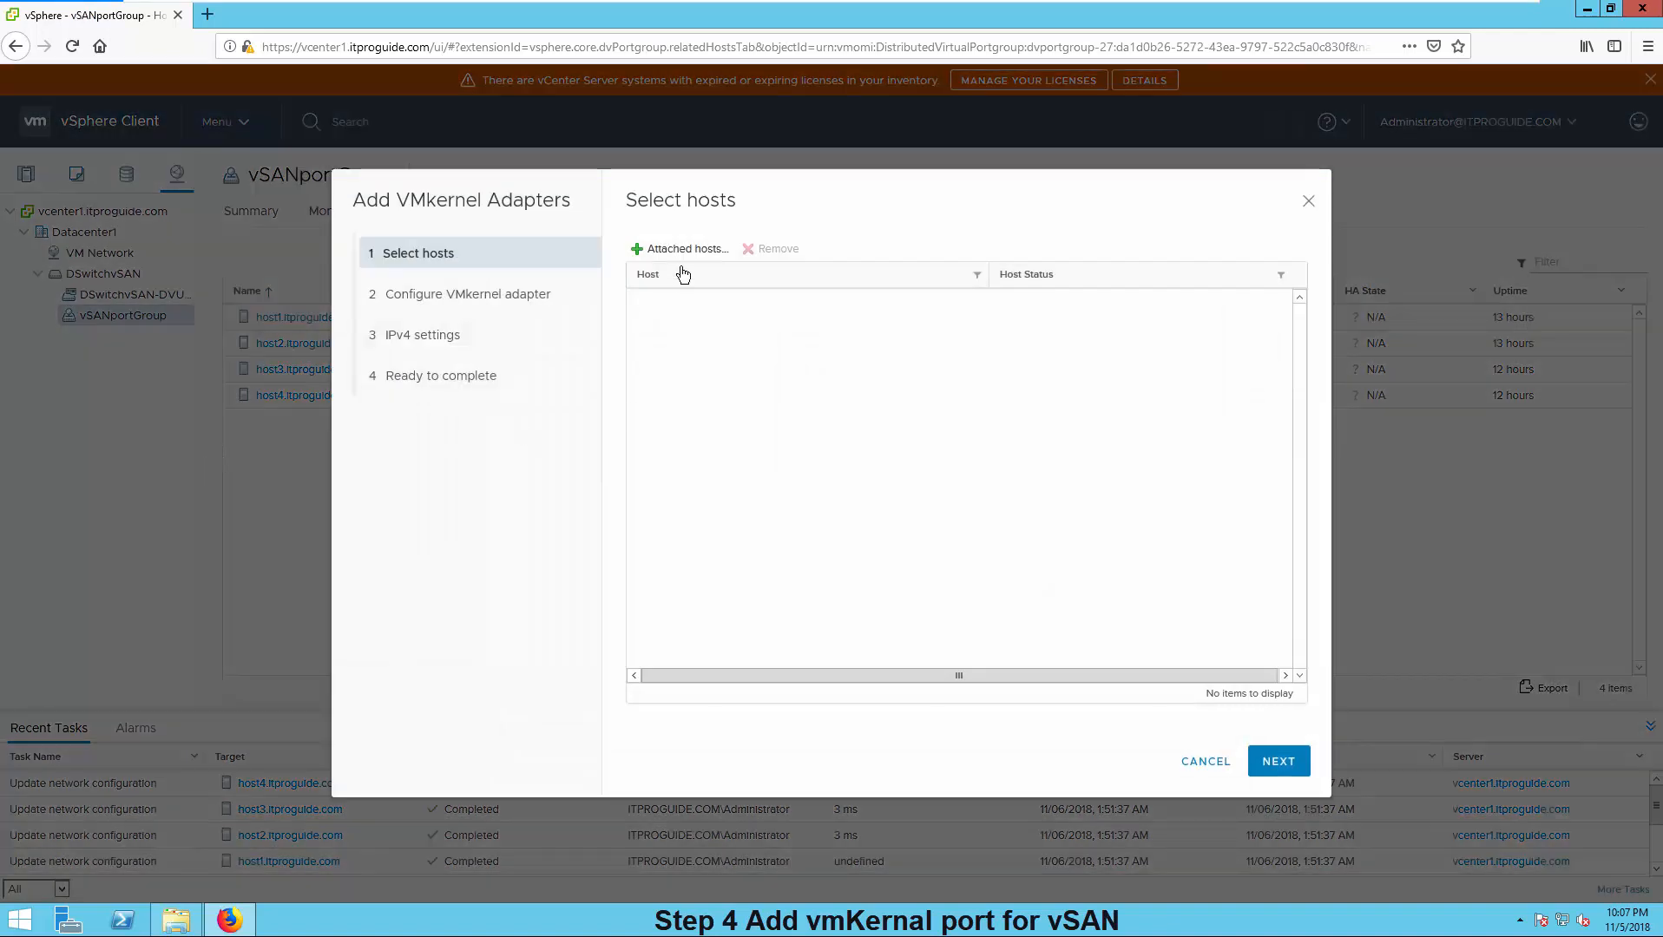
pyautogui.click(683, 252)
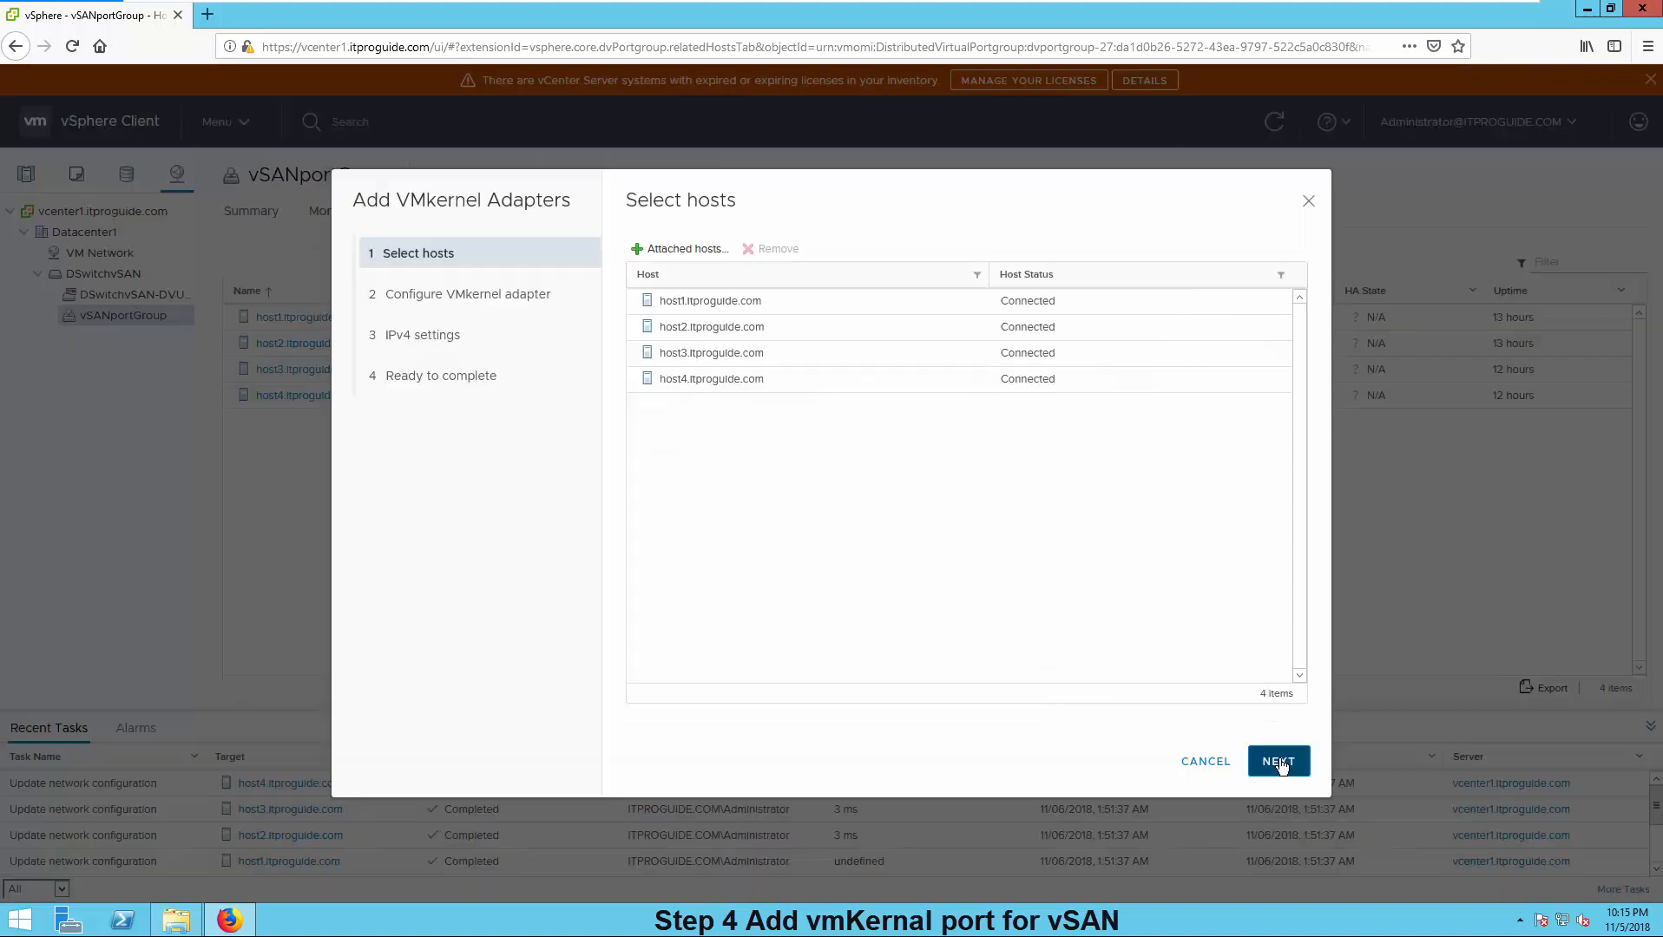
pyautogui.click(1278, 761)
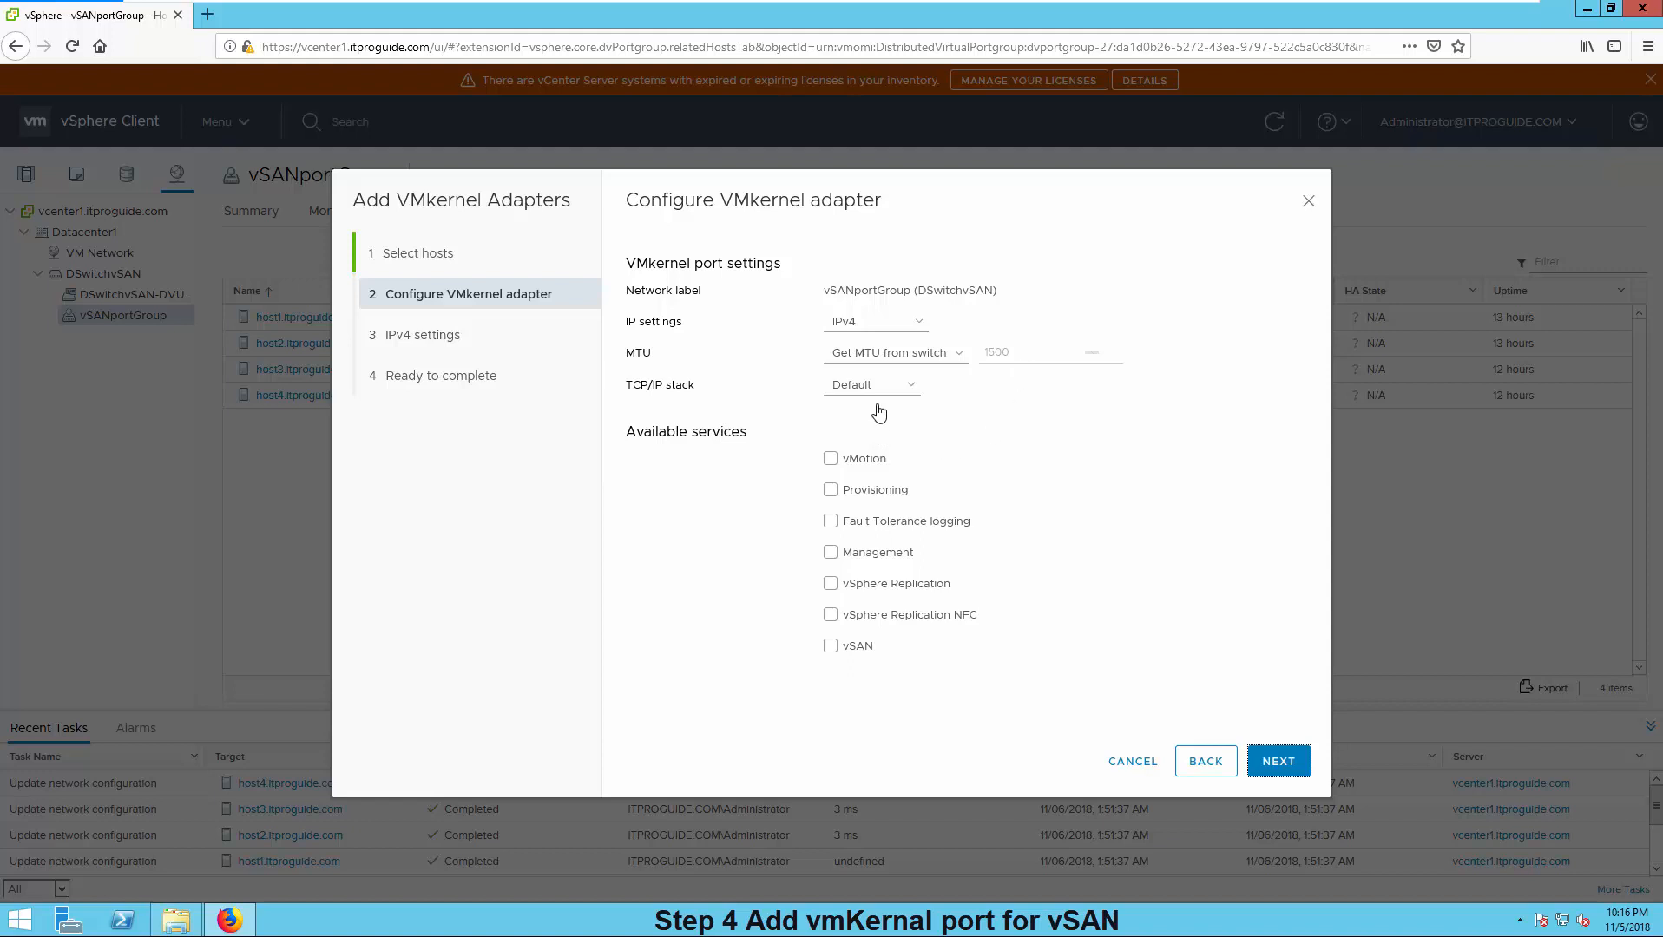
pyautogui.click(831, 647)
# - Use static IPv4 settings with addresses 192.168.2.181–184 and subnet mask 255.255.255.0 for the hosts
pyautogui.click(1278, 761)
pyautogui.click(632, 288)
pyautogui.click(924, 364)
pyautogui.write('192.168.2.')
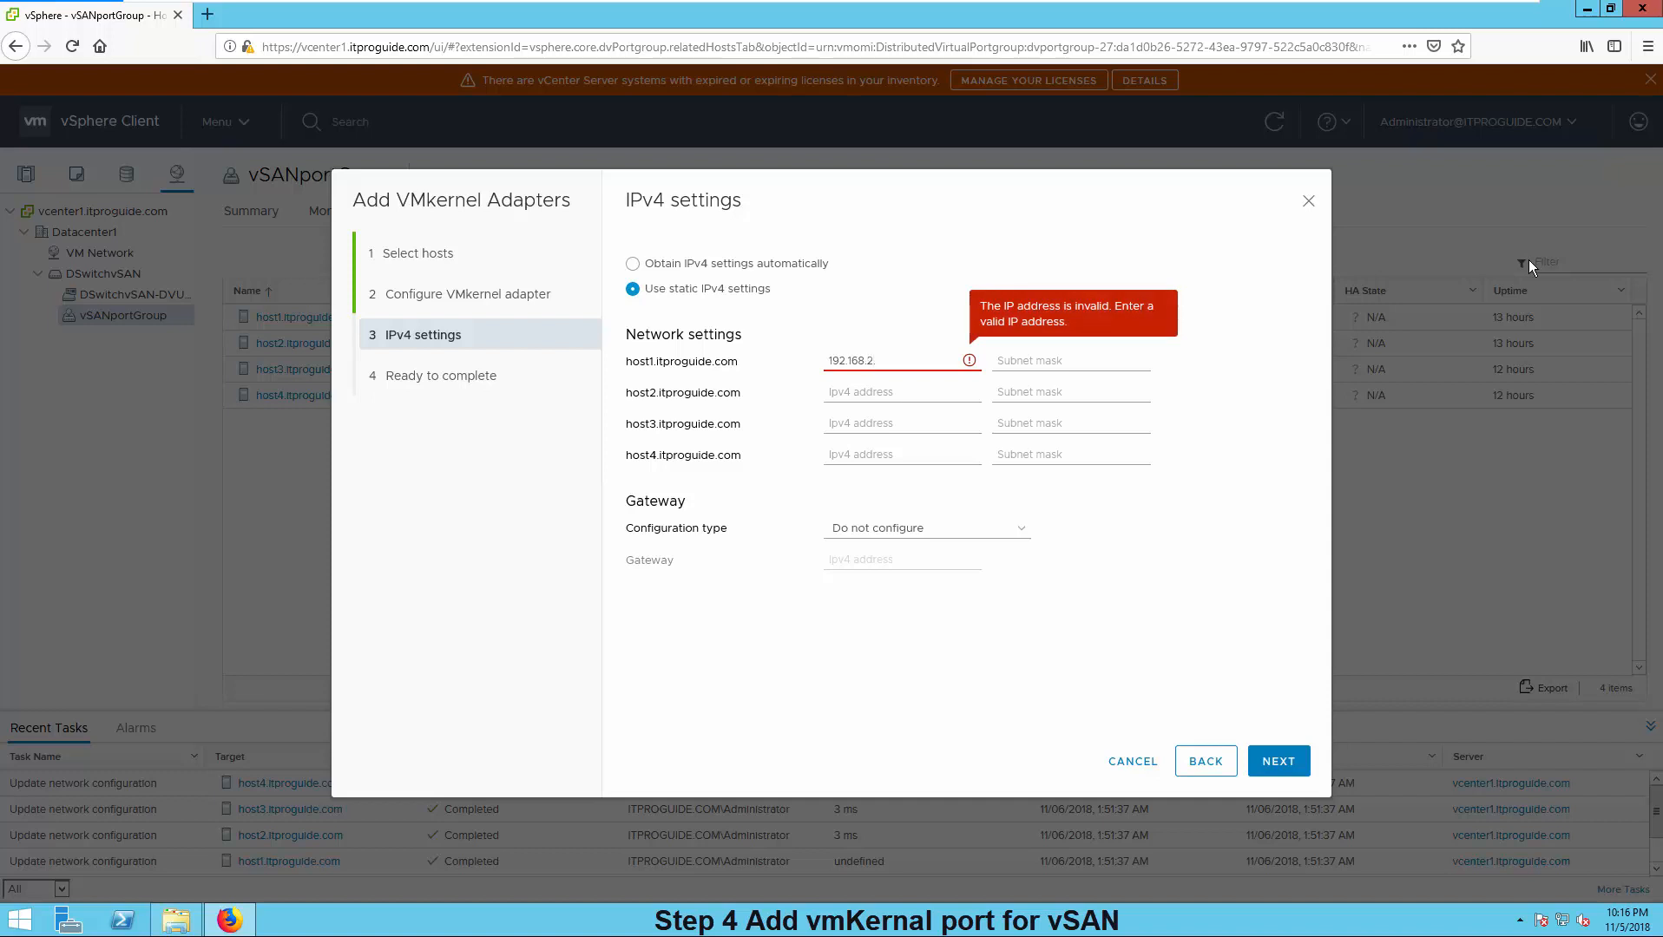
pyautogui.write('181')
pyautogui.press('Tab')
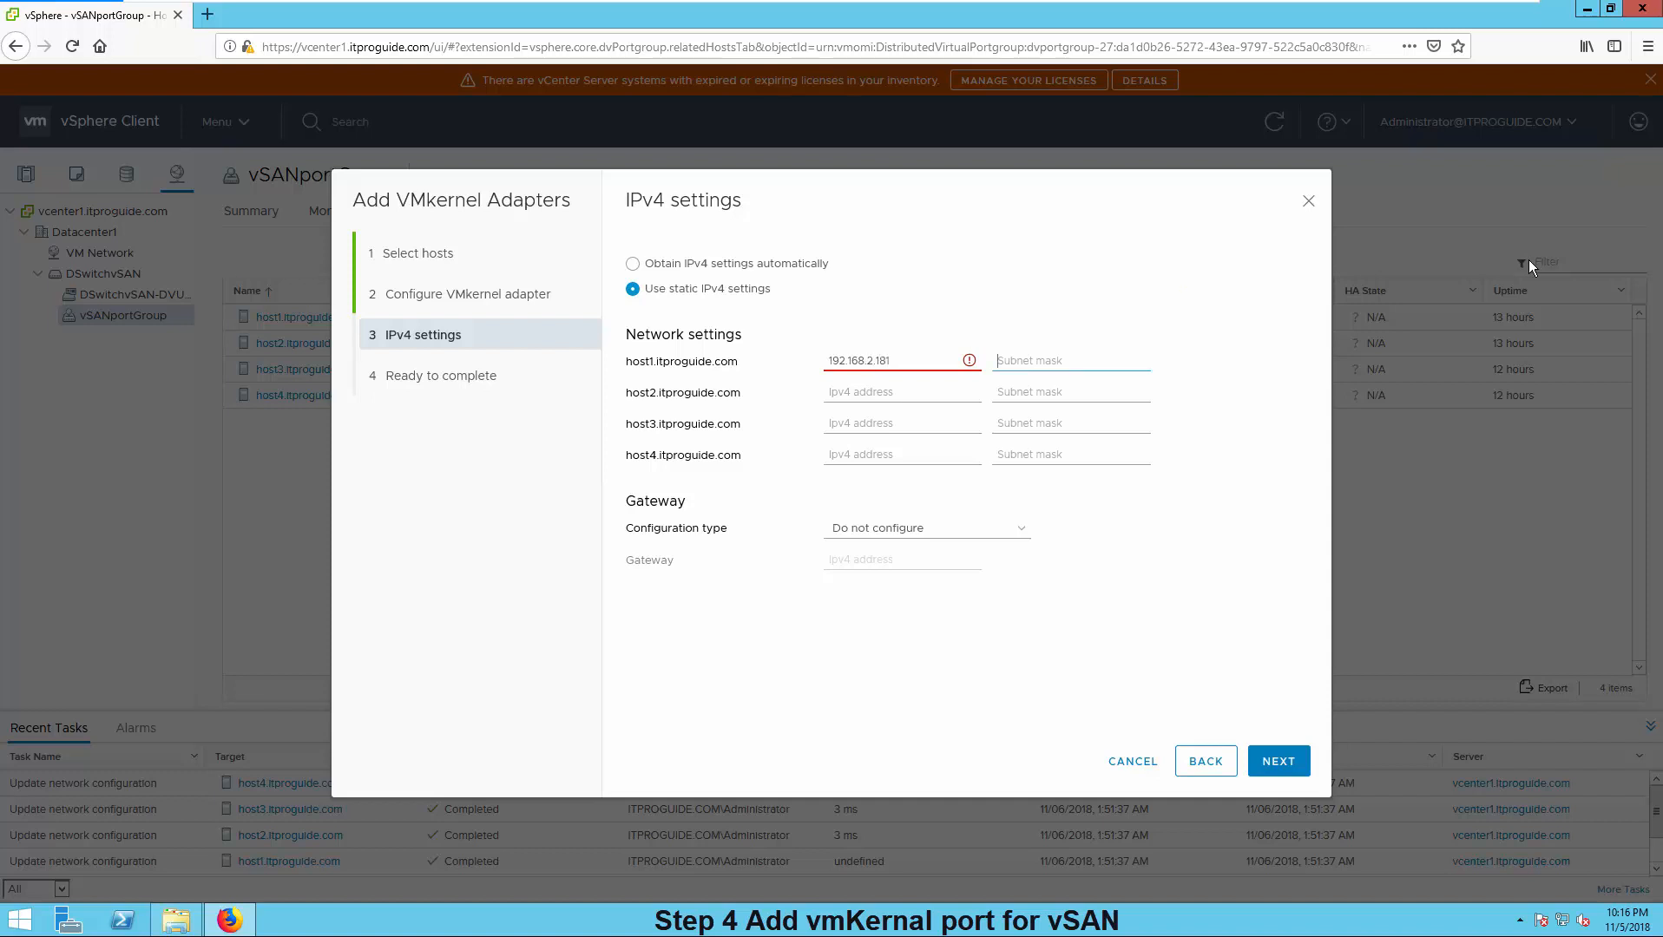
pyautogui.write('255.255.255.0')
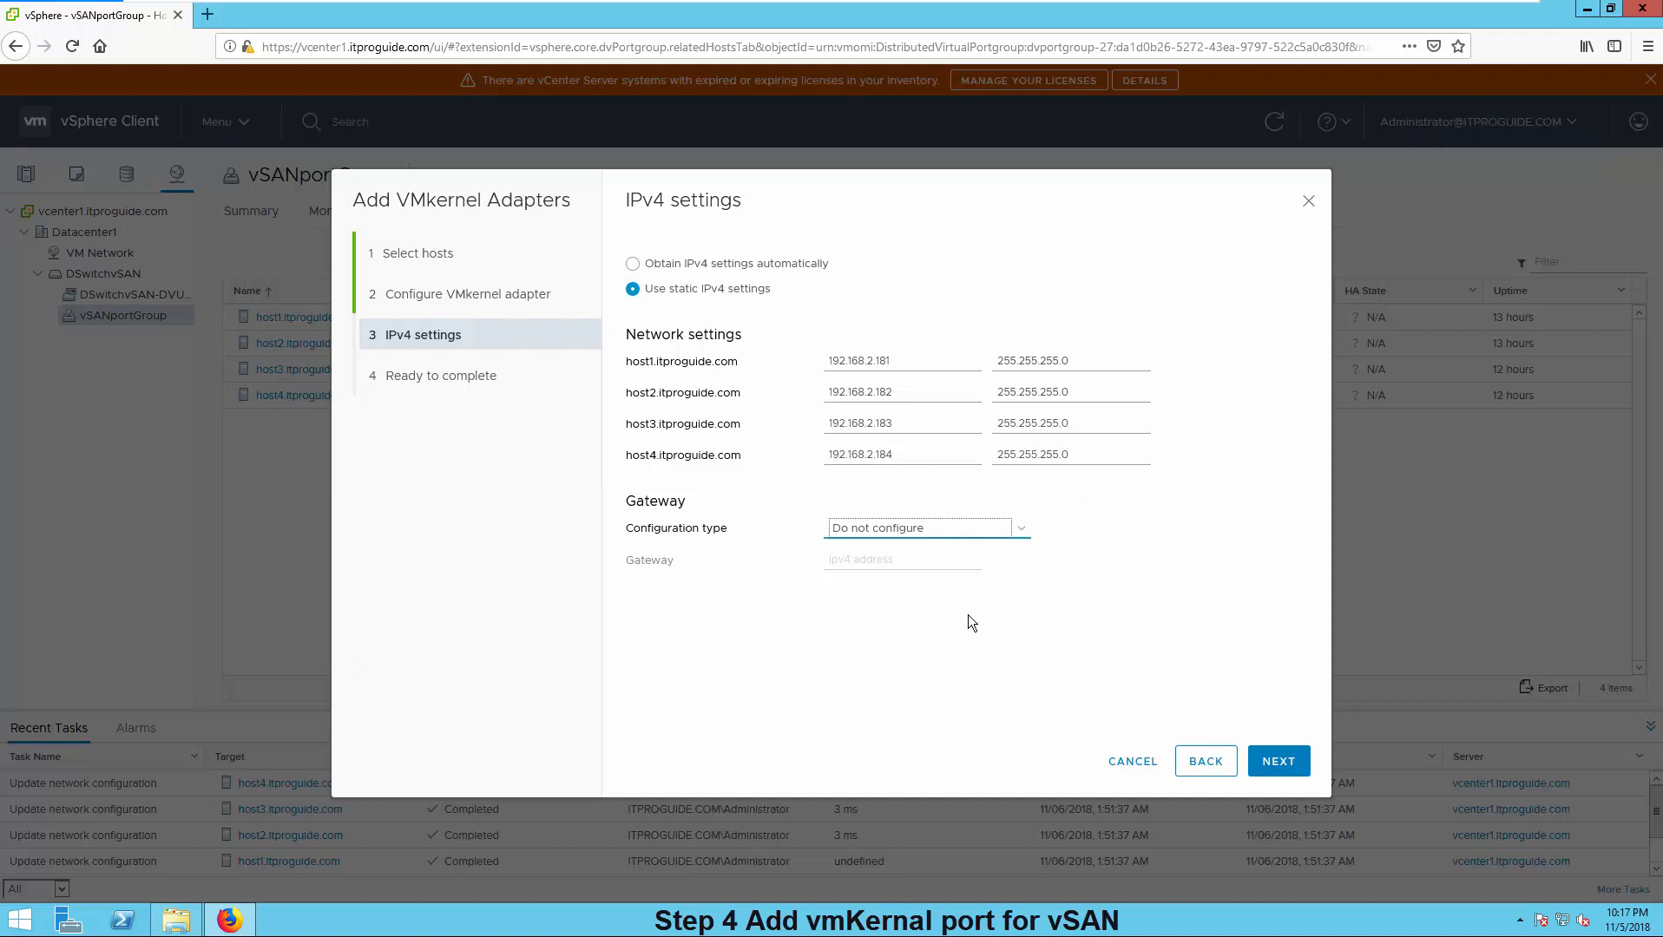
# - Review the summary and finish creating the vSAN VMkernel adapters on vSANportGroup
pyautogui.click(1284, 762)
pyautogui.click(1284, 762)
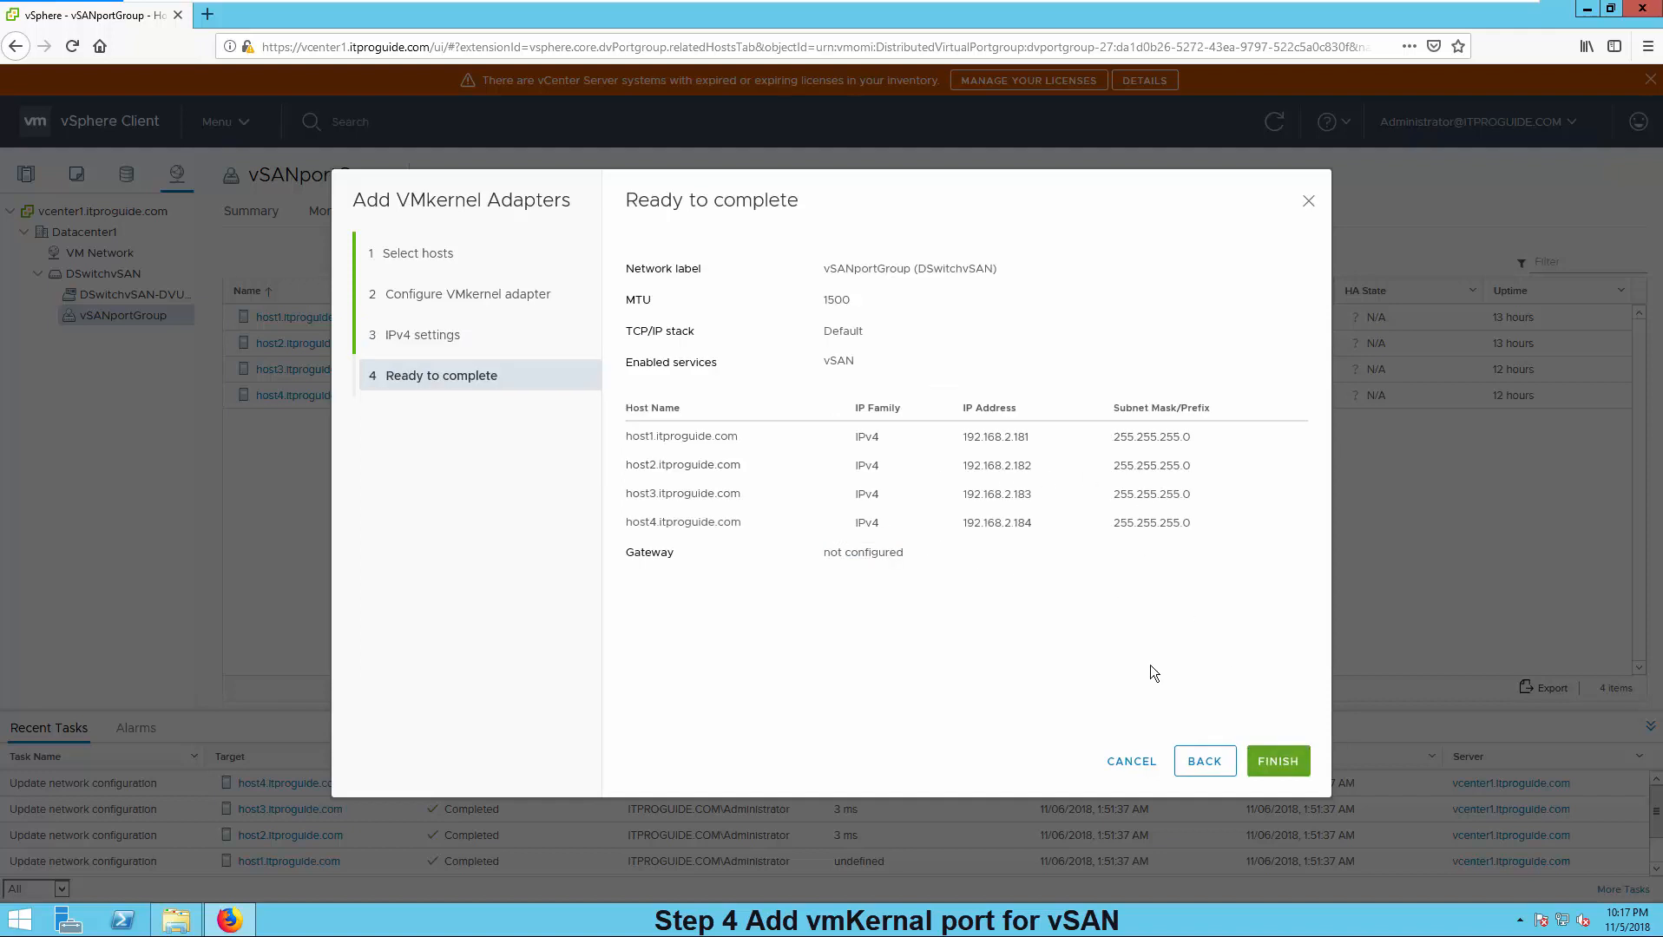
pyautogui.click(1272, 762)
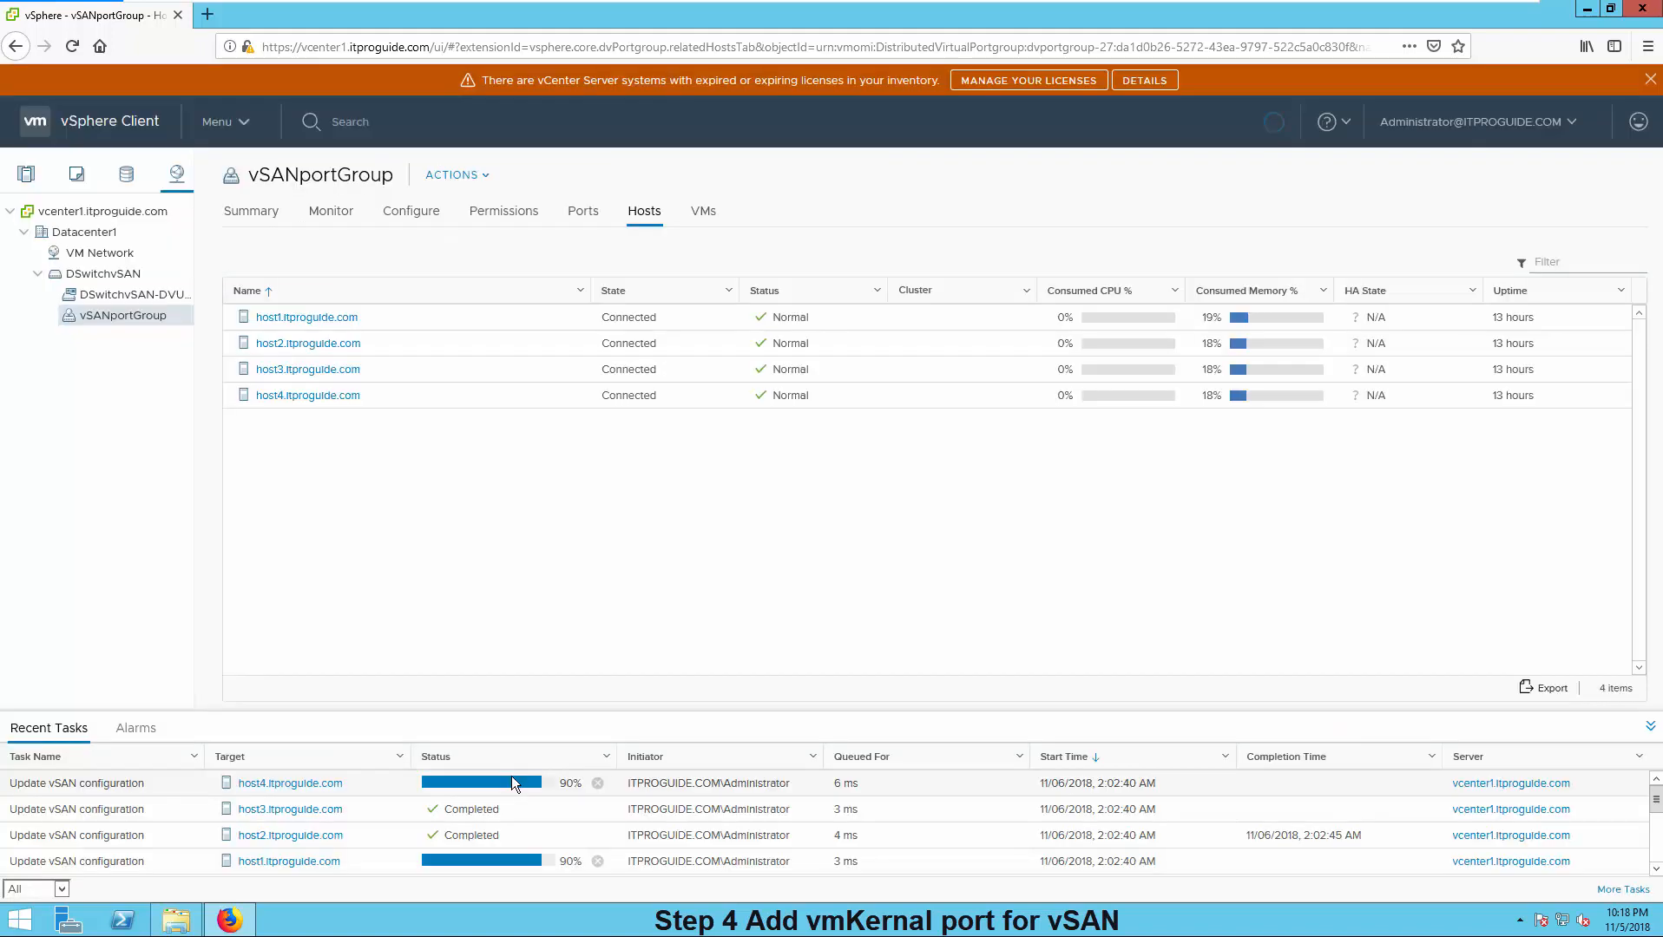
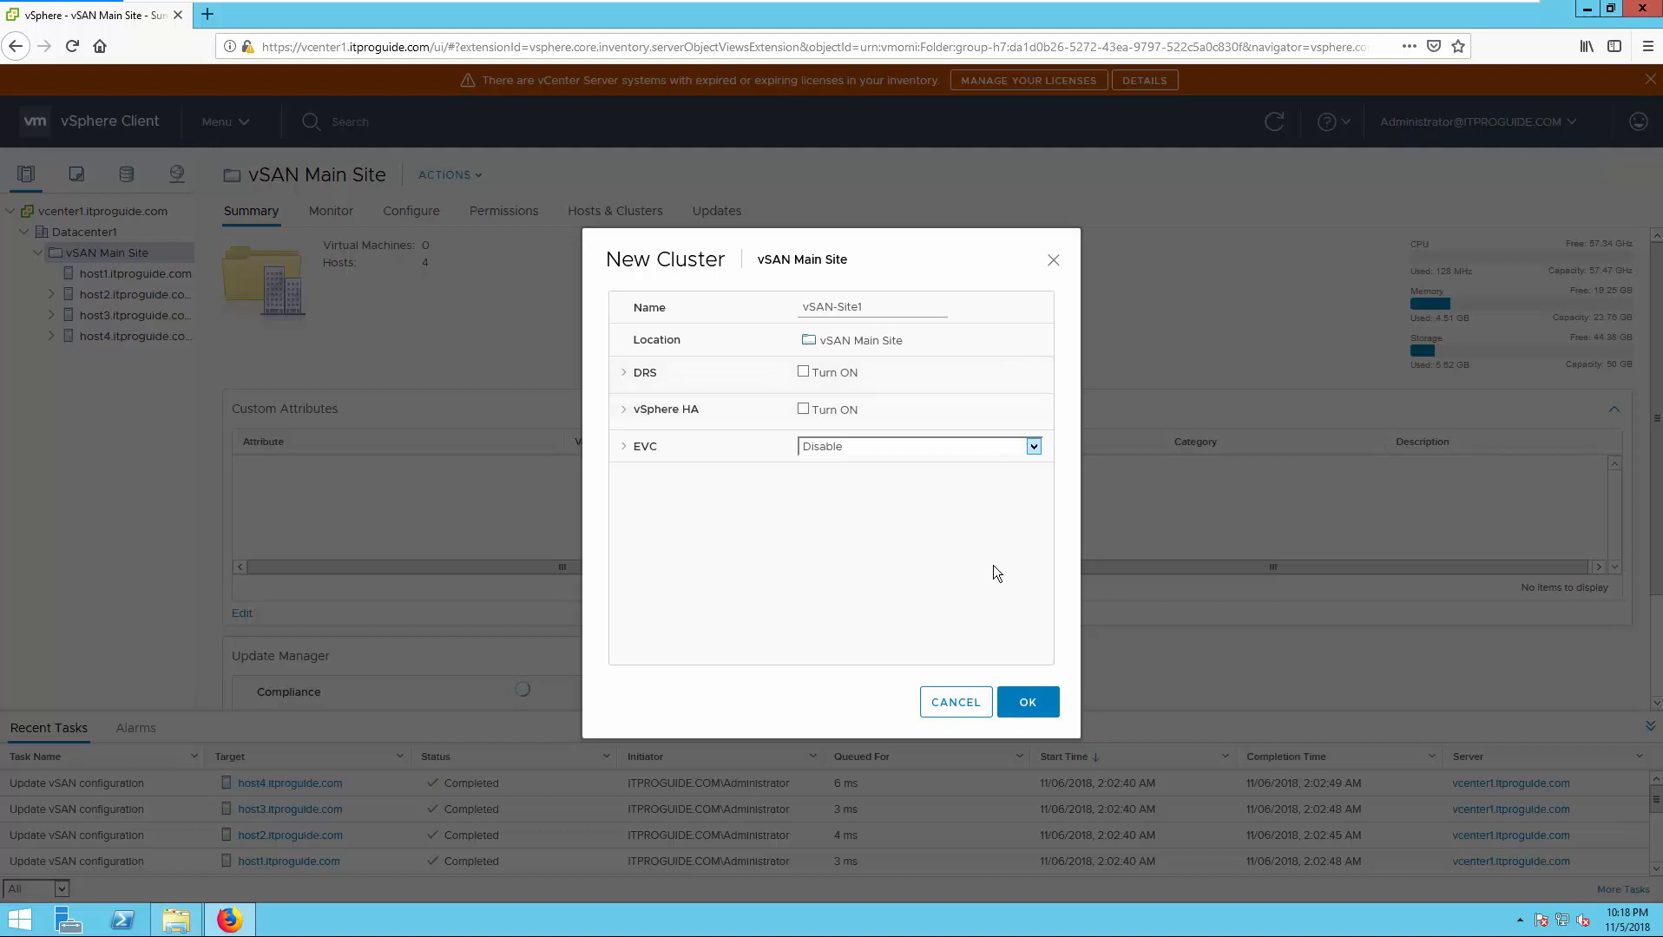
# - Confirm the New Cluster dialog so vSAN-Site1 is created under vSAN Main Site
pyautogui.click(1025, 702)
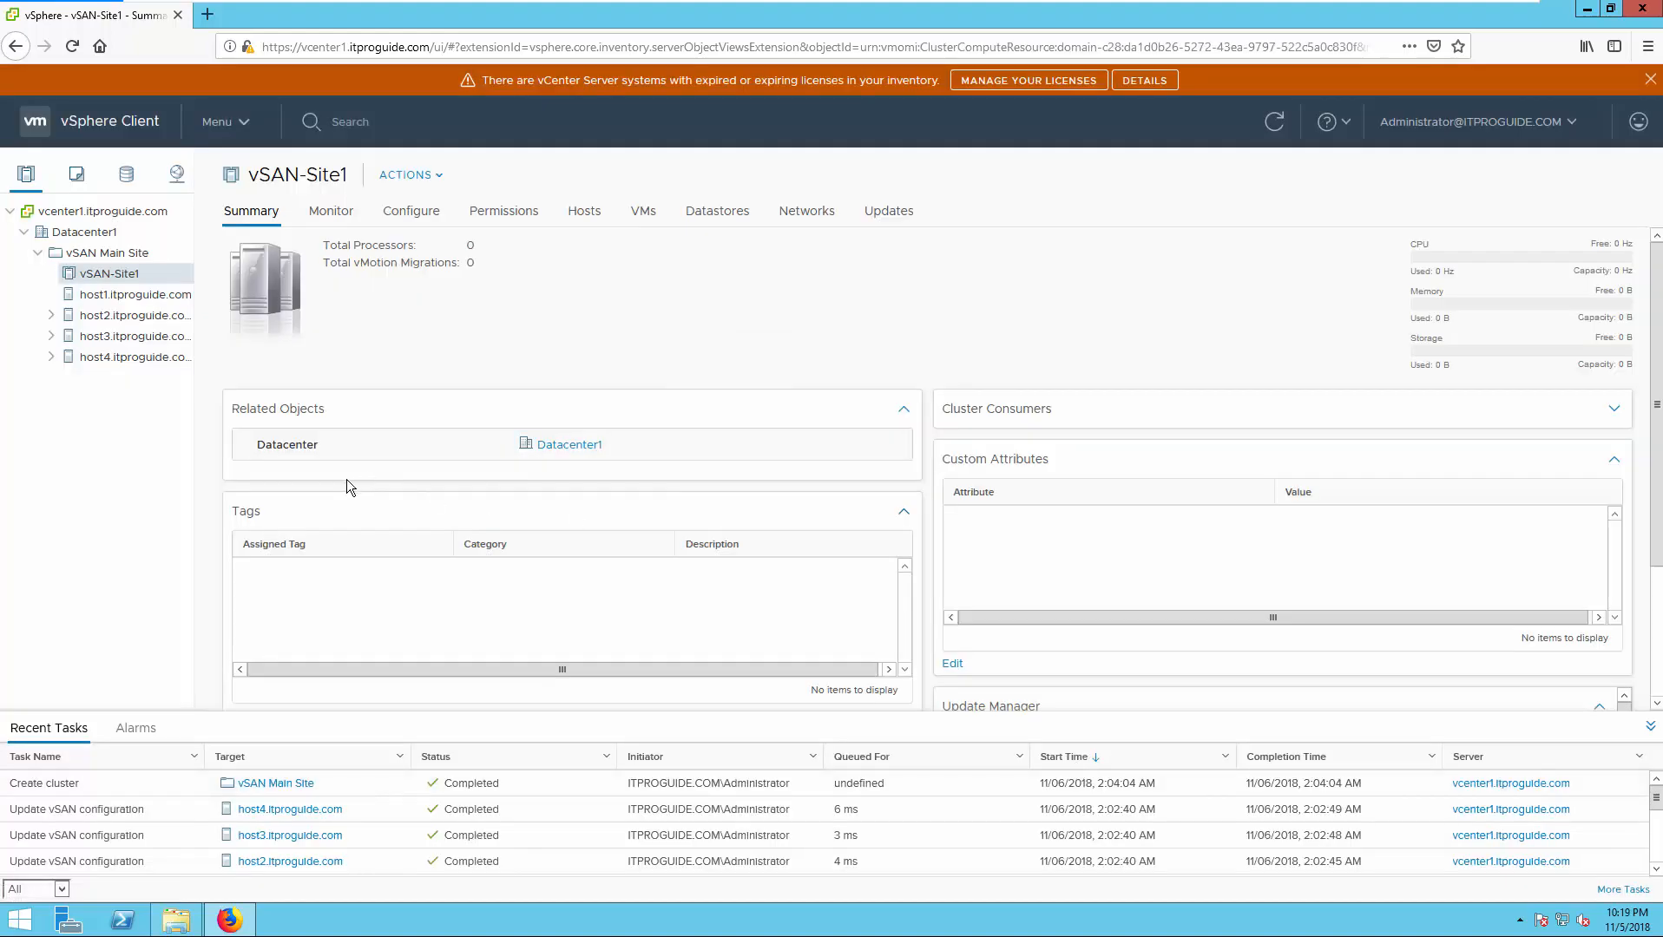
# - Drag host1, host2, host3 and host4 into the vSAN-Site1 cluster, then view its summary
pyautogui.click(101, 297)
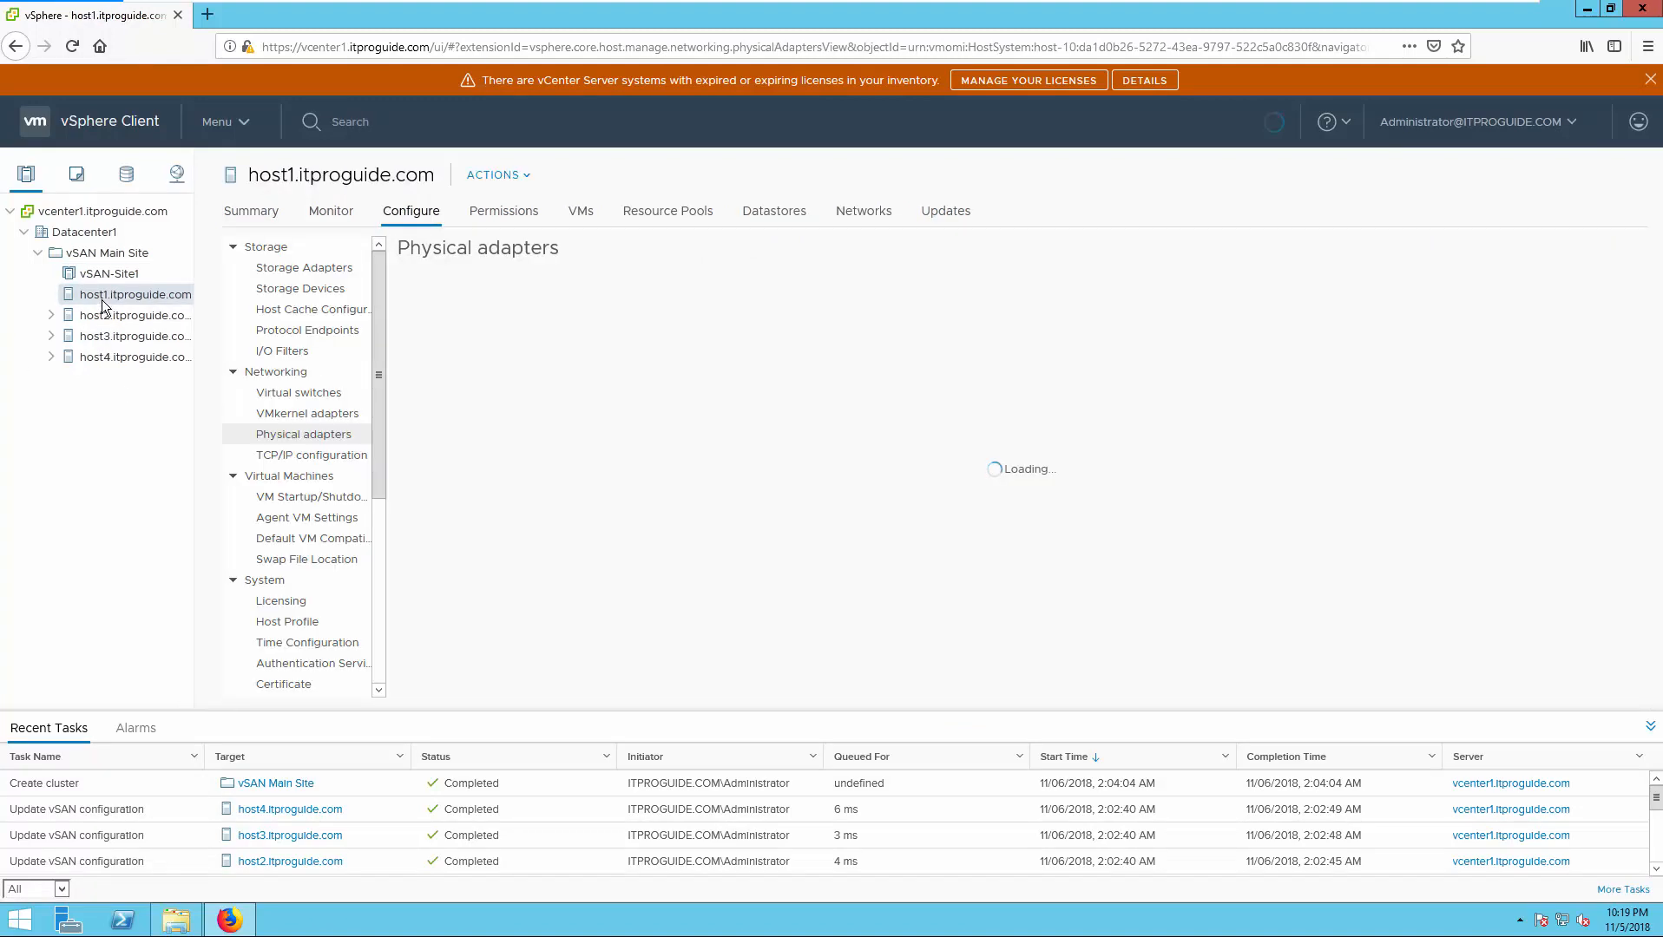
pyautogui.click(107, 314)
pyautogui.click(108, 335)
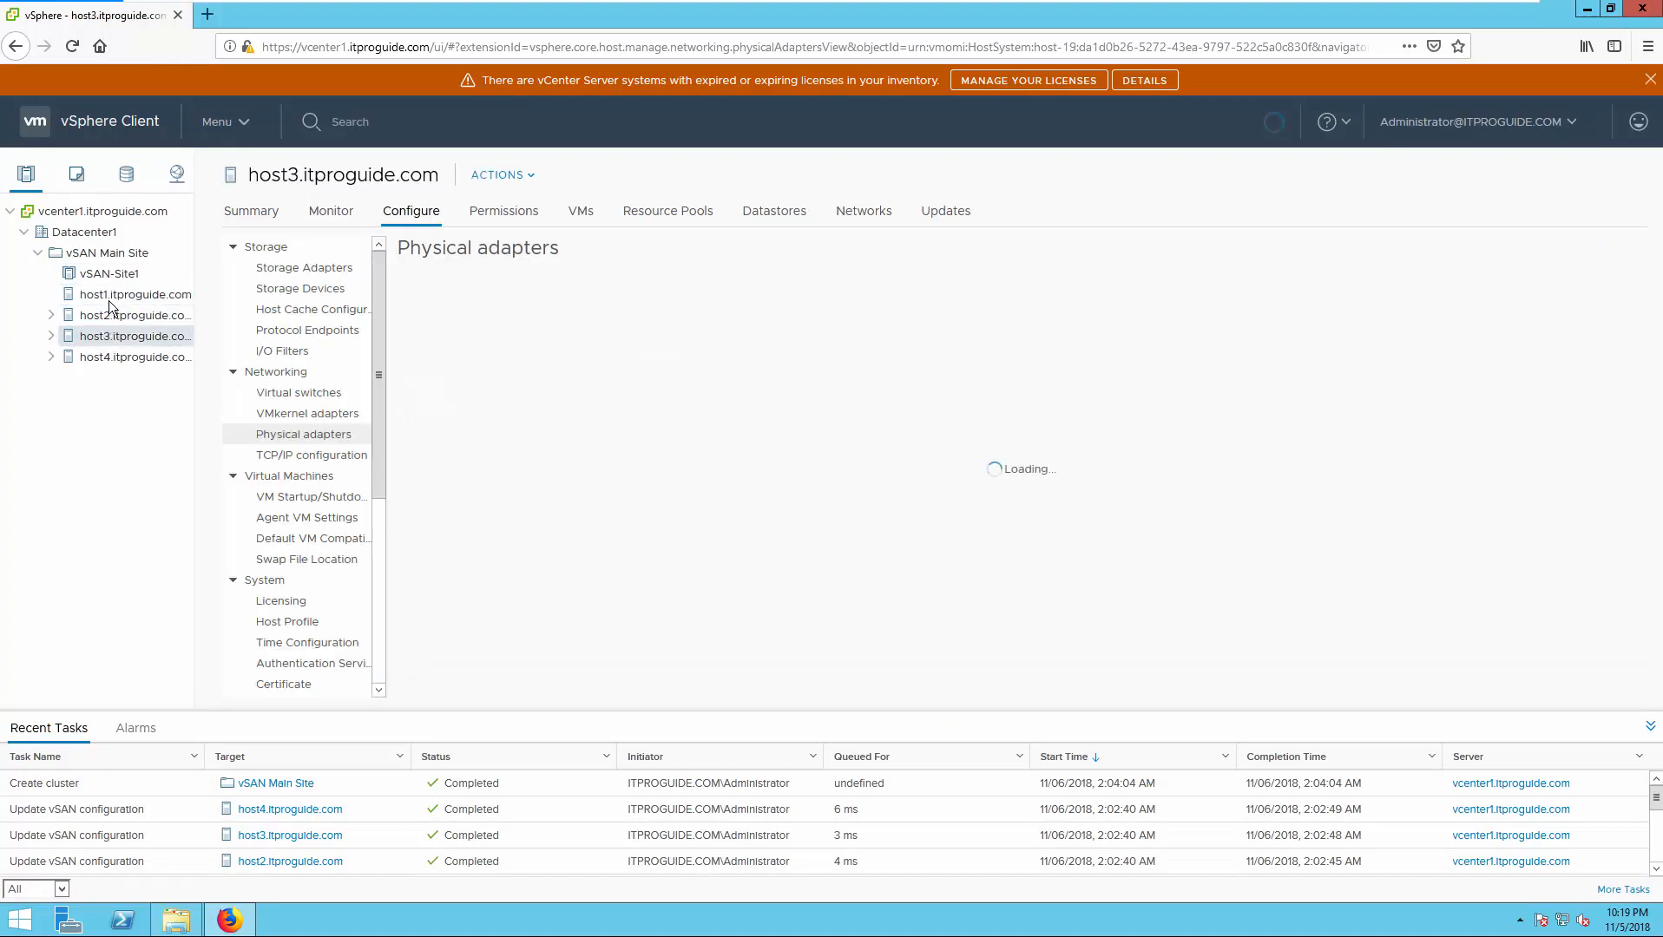
pyautogui.click(110, 295)
pyautogui.moveTo(110, 301); pyautogui.dragTo(113, 287)
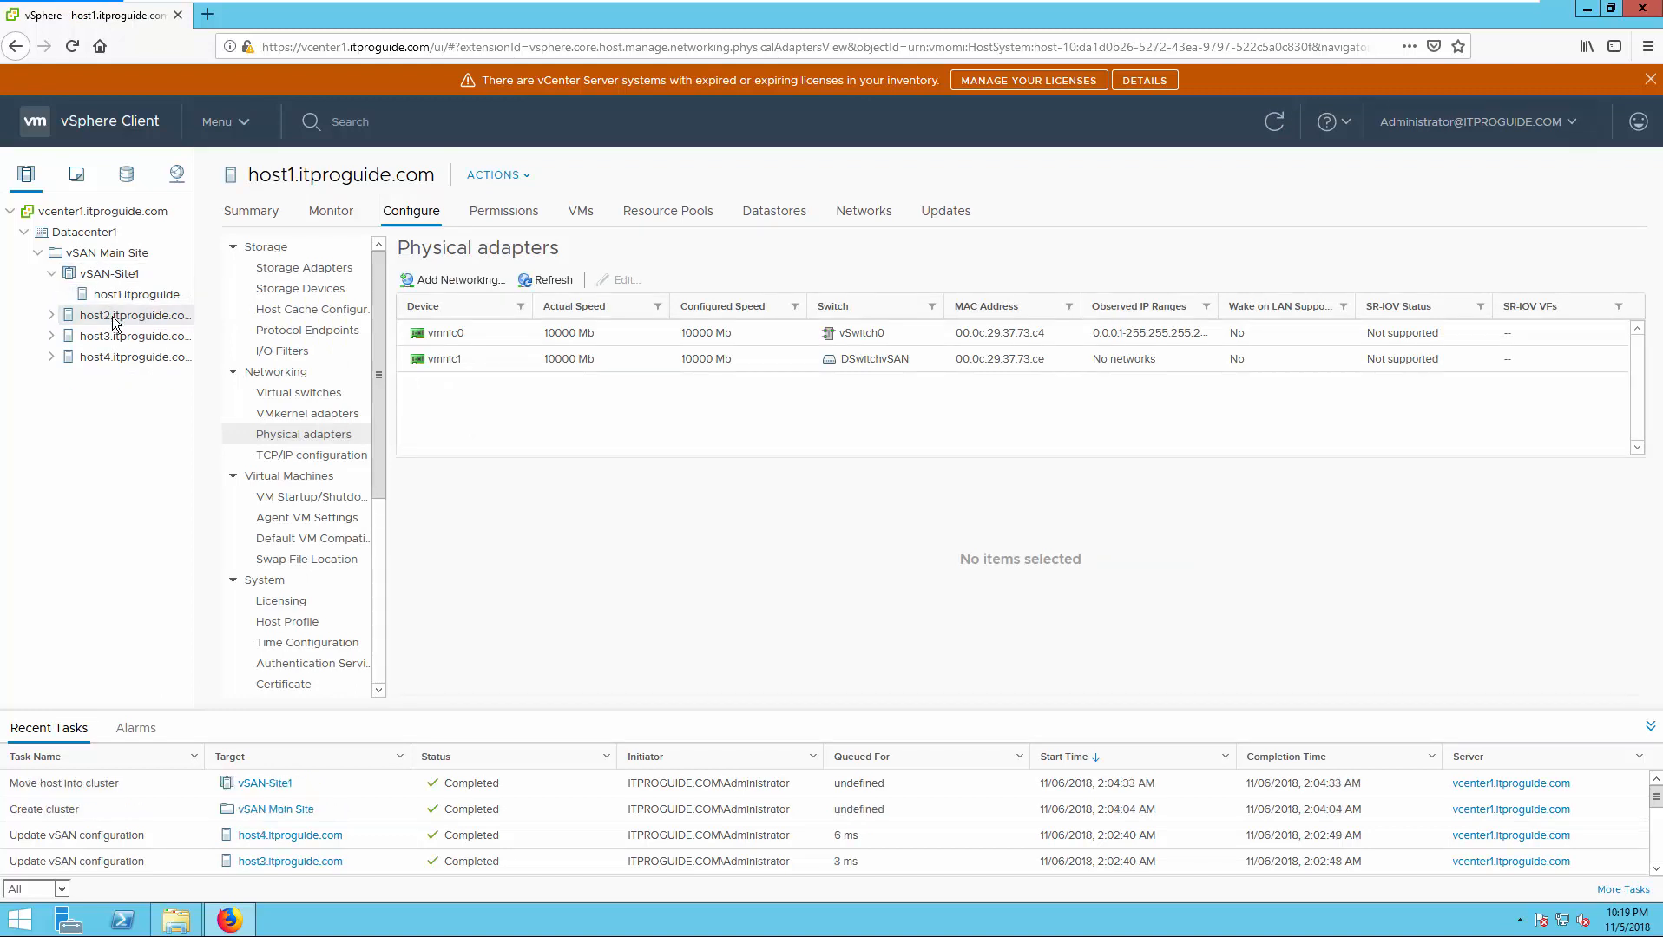
pyautogui.moveTo(104, 323); pyautogui.dragTo(108, 276)
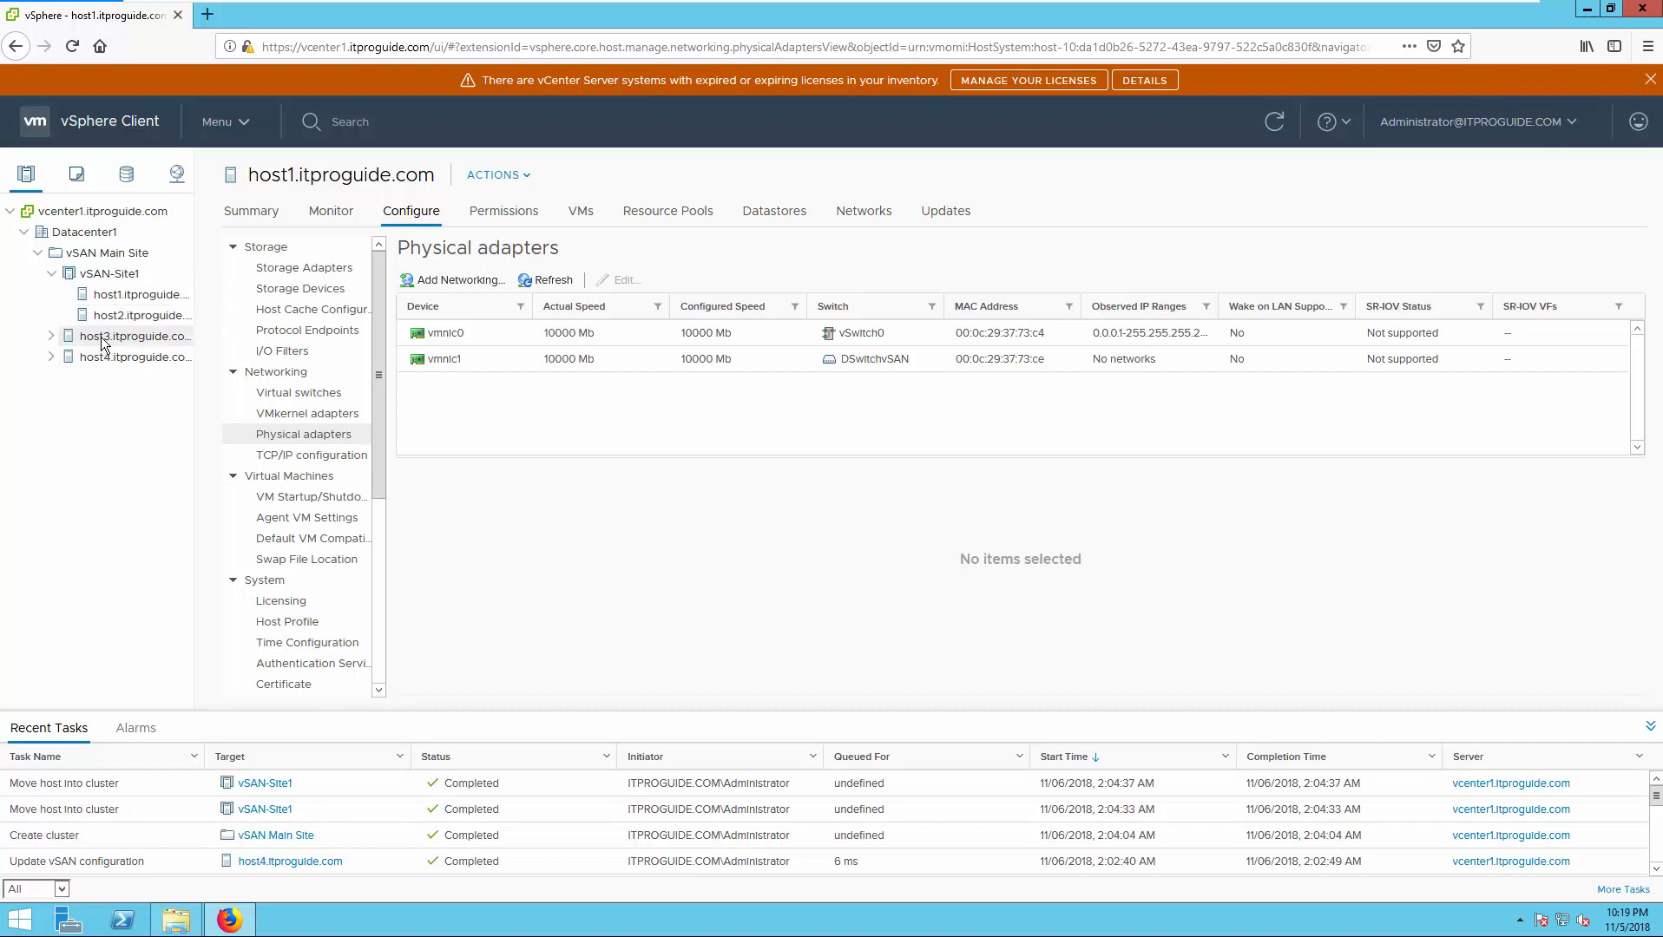
pyautogui.moveTo(102, 340); pyautogui.dragTo(102, 275)
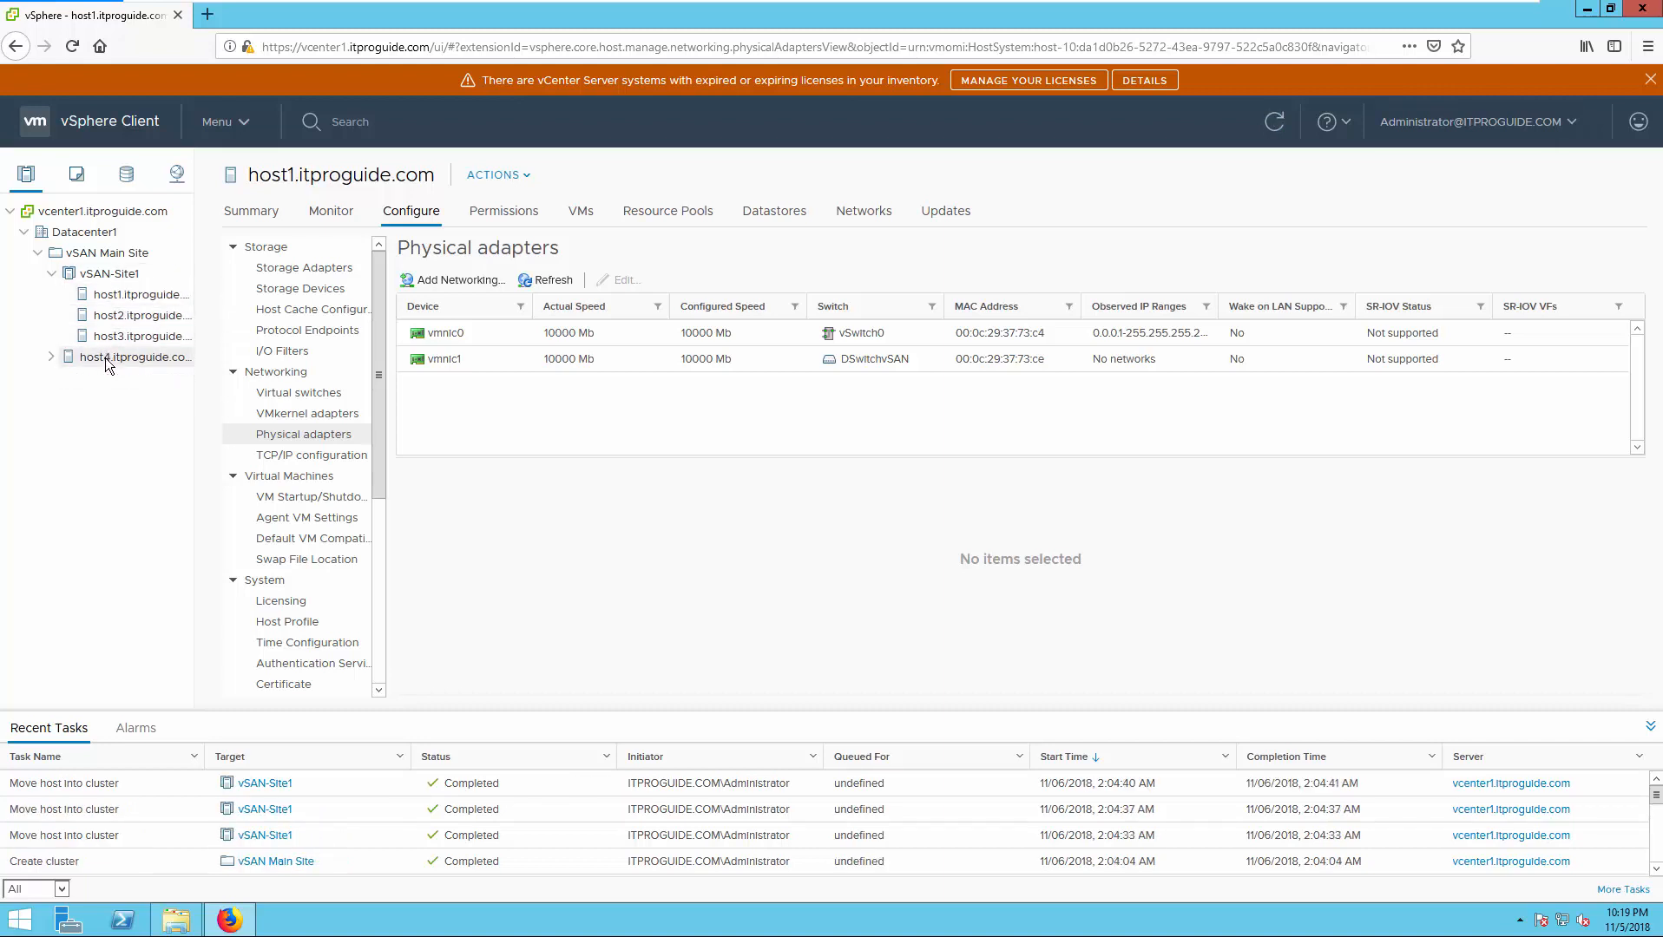
pyautogui.moveTo(109, 362); pyautogui.dragTo(102, 274)
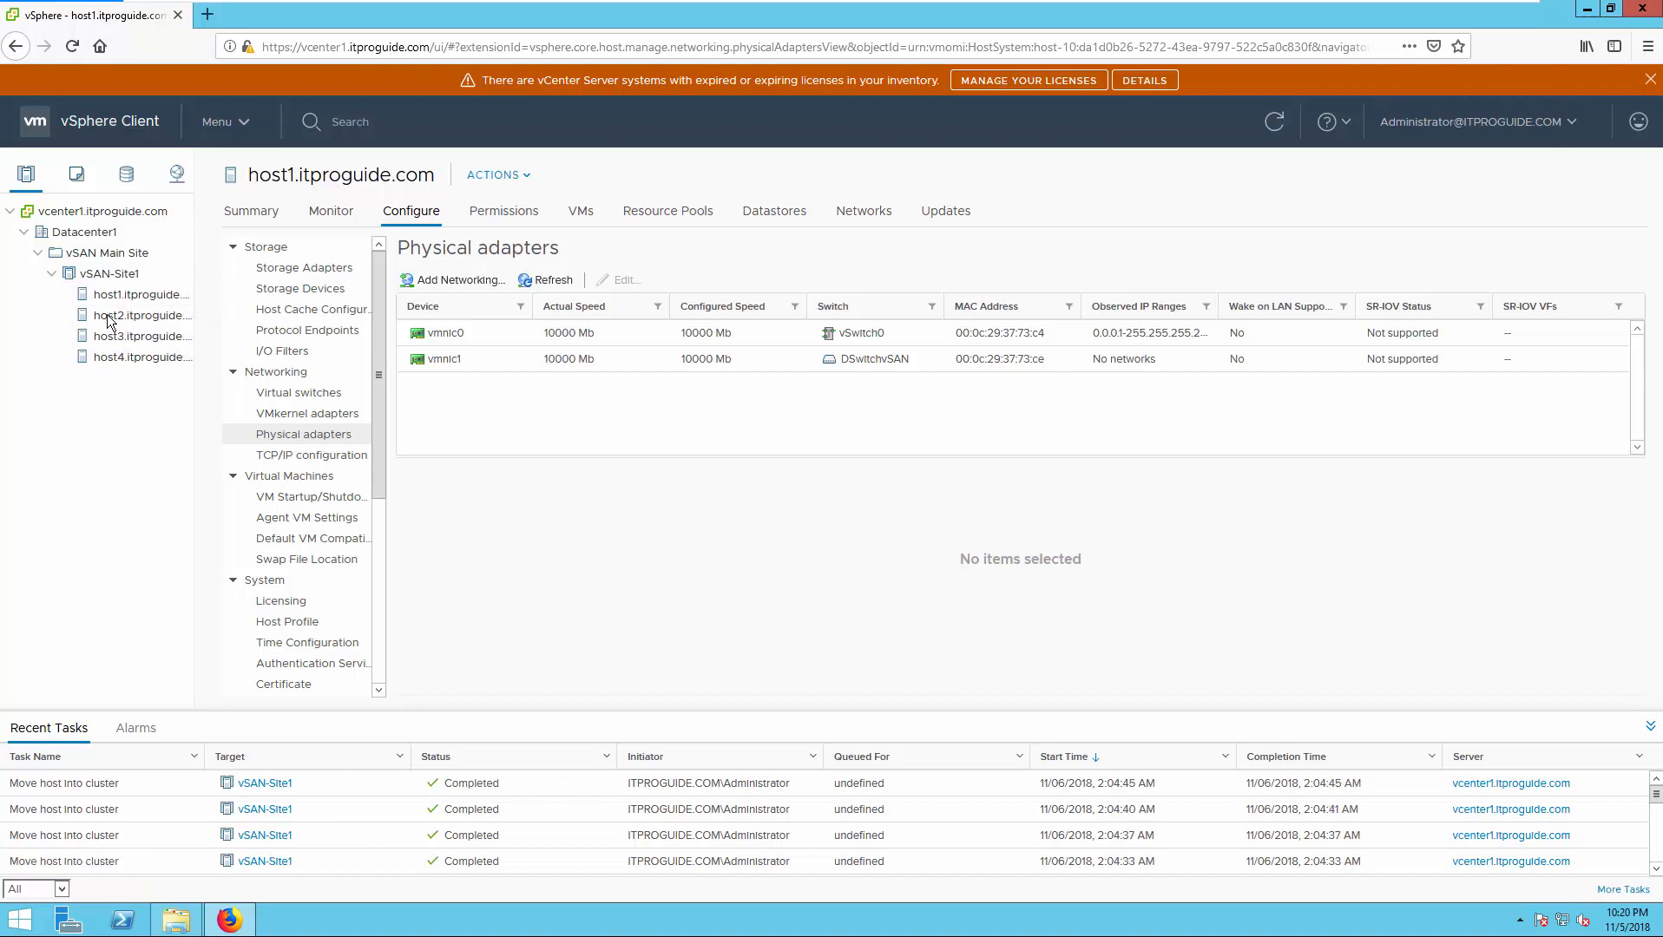
pyautogui.click(107, 276)
# - Start the vSAN Configure wizard from vSAN-Site1's actions, then cancel it
pyautogui.rightClick(106, 277)
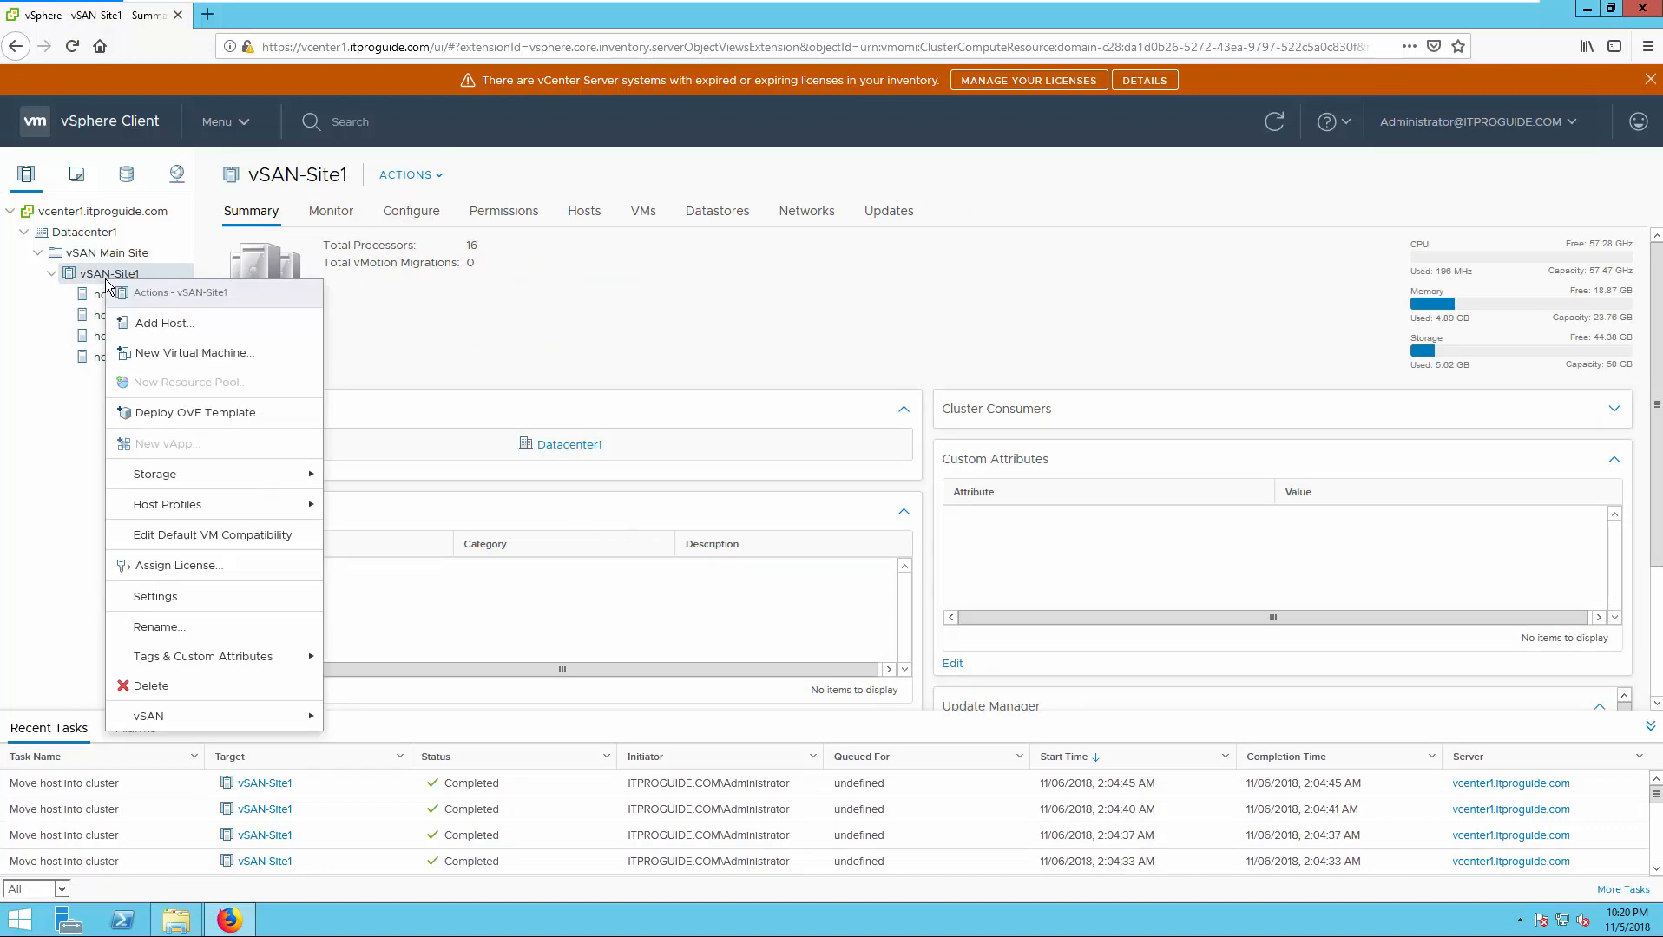
pyautogui.moveTo(279, 716)
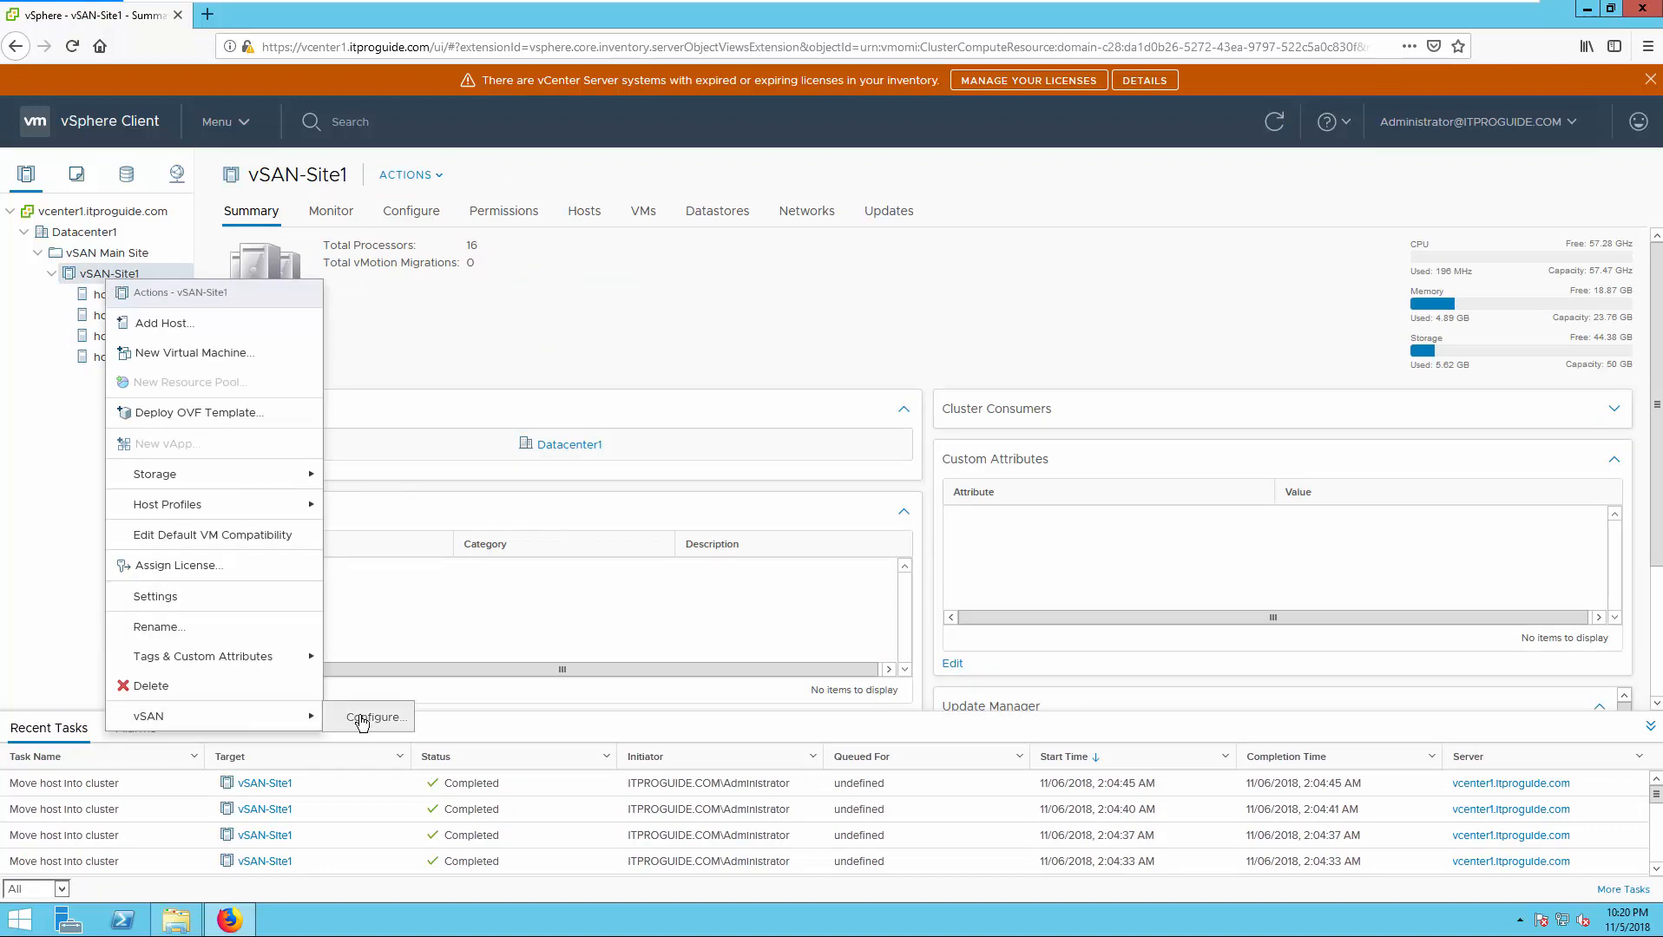
pyautogui.click(362, 721)
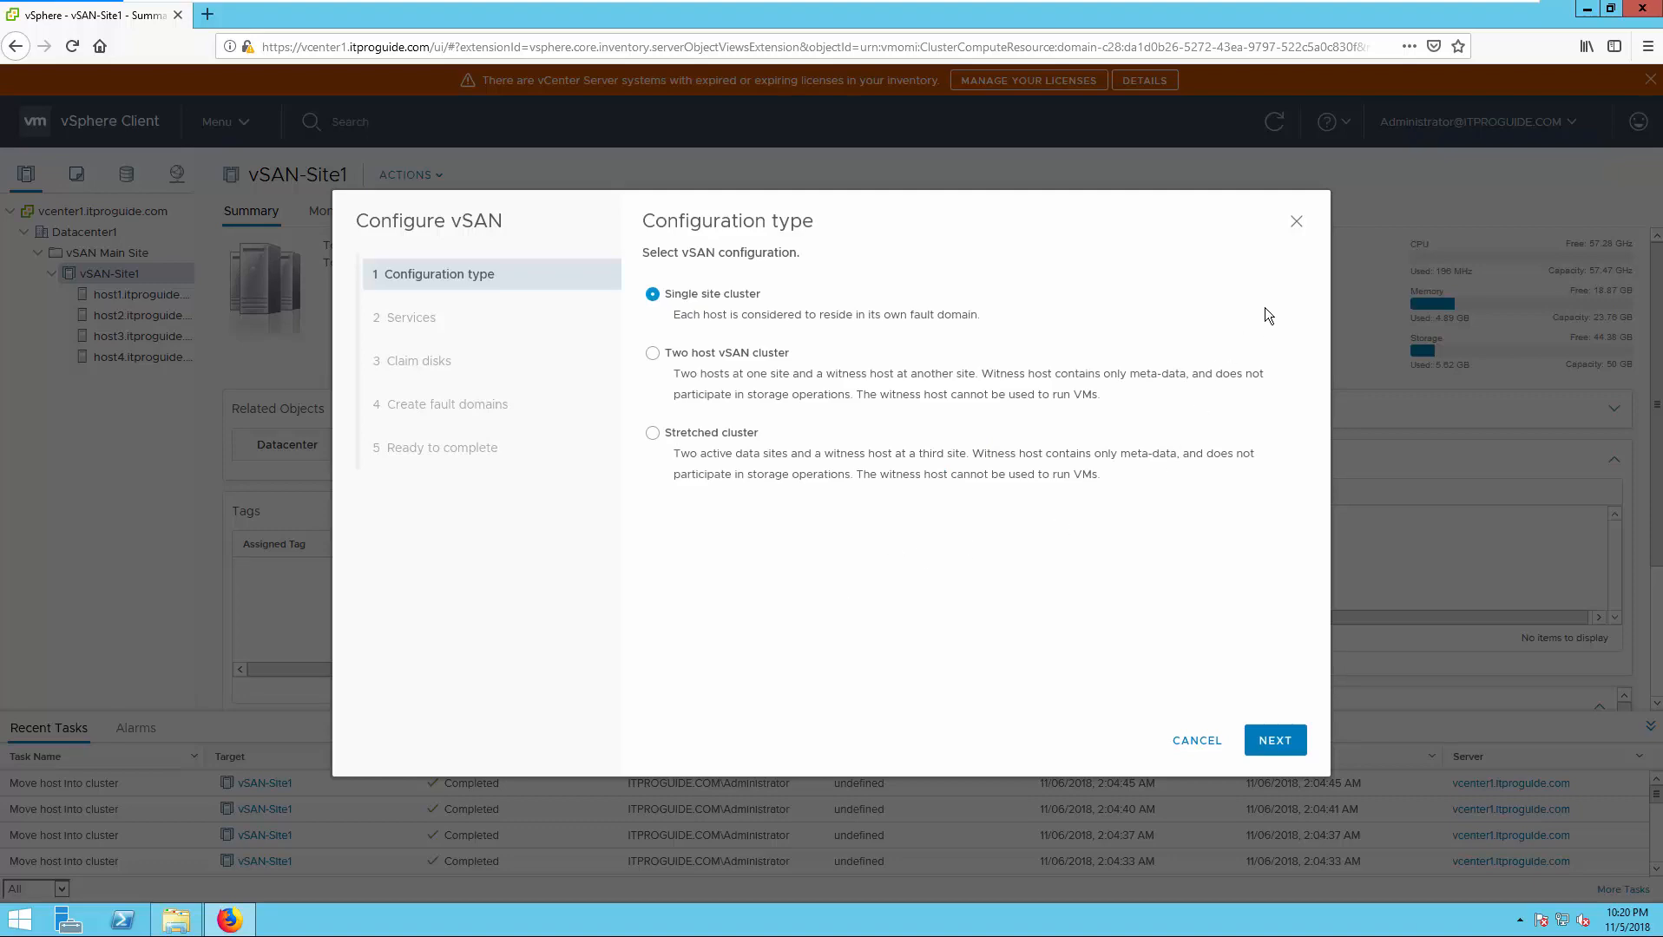
pyautogui.click(1296, 224)
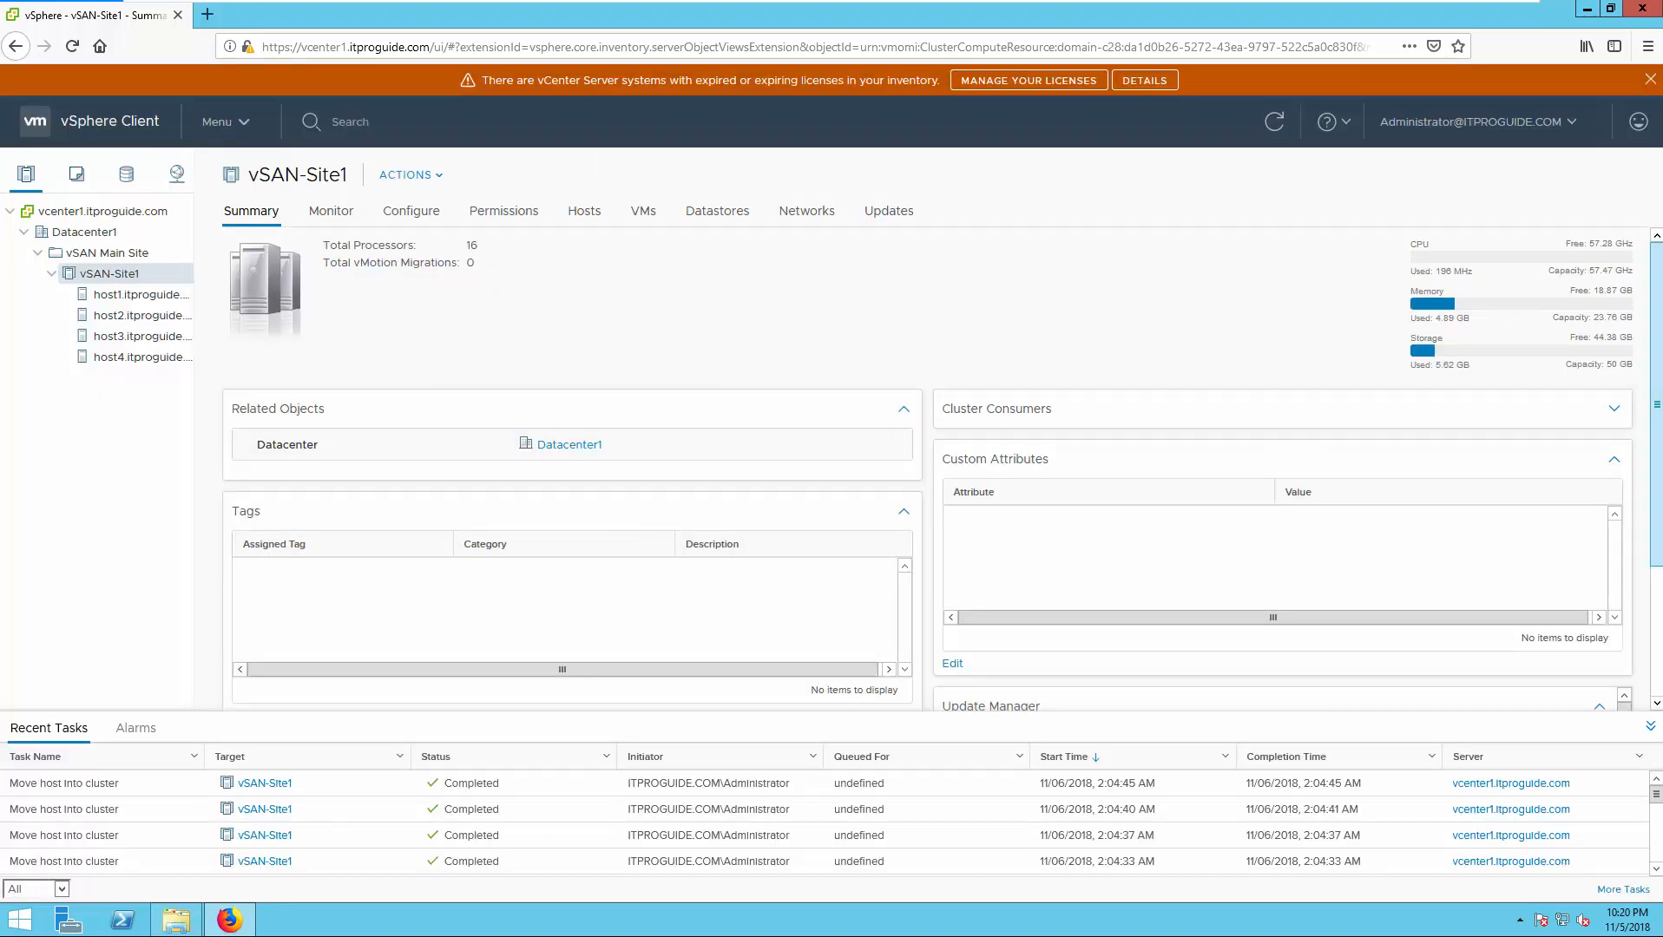
# - Reopen vSAN Configure, keep Single site cluster and leave services off to reach Claim disks
pyautogui.rightClick(122, 279)
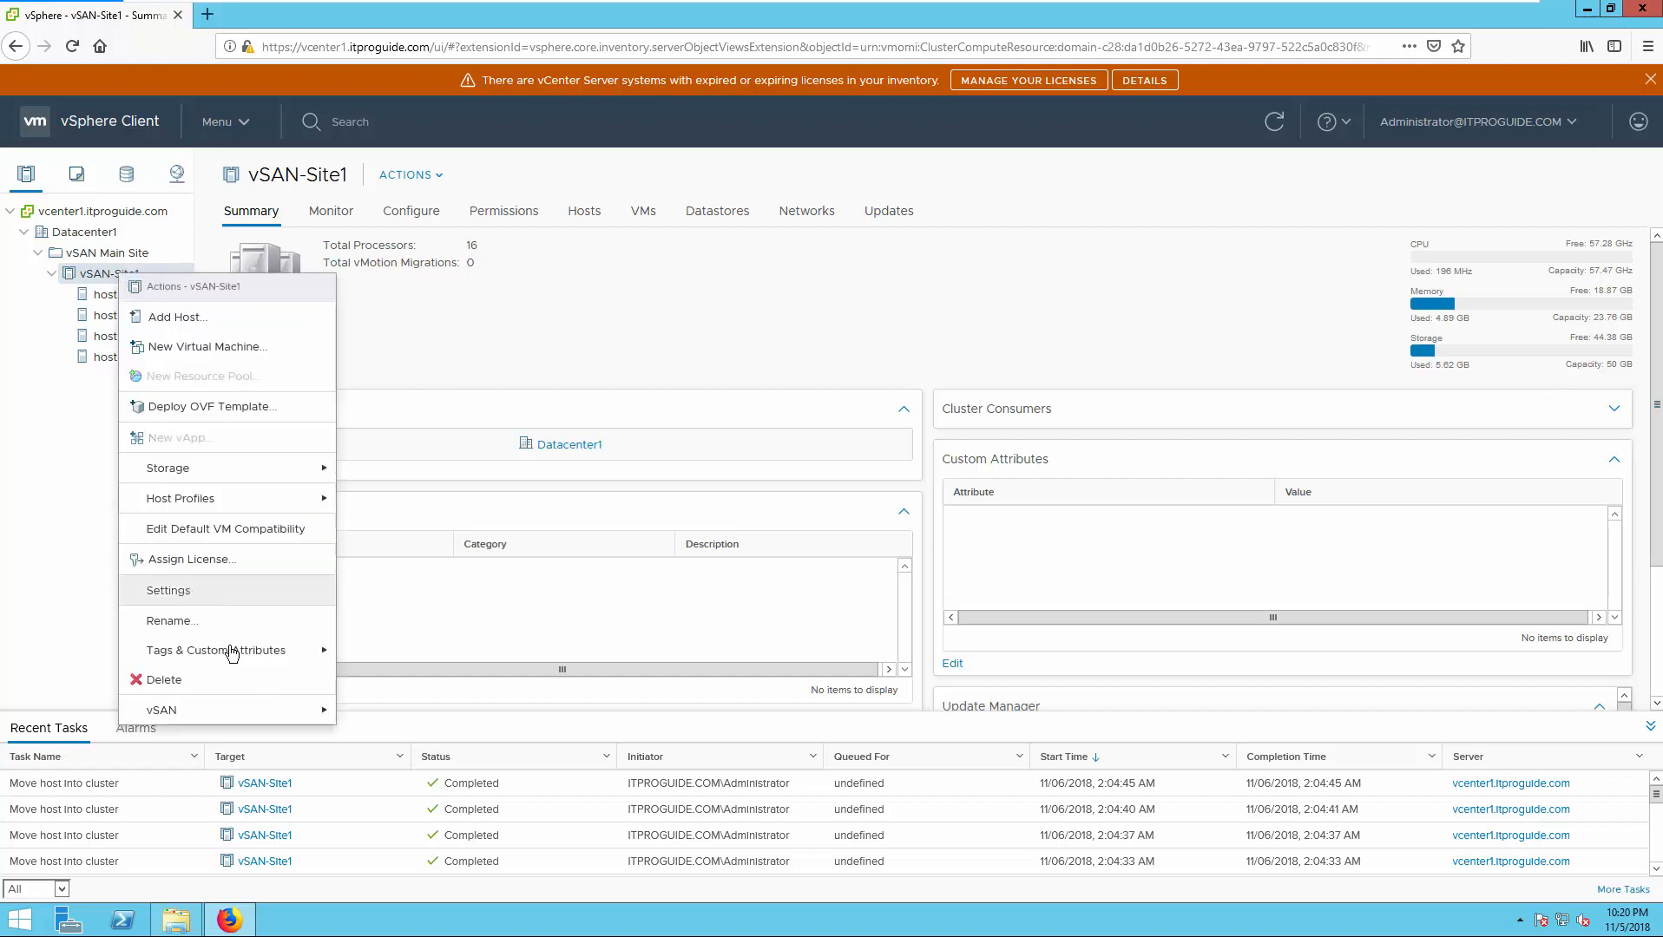
pyautogui.moveTo(317, 711)
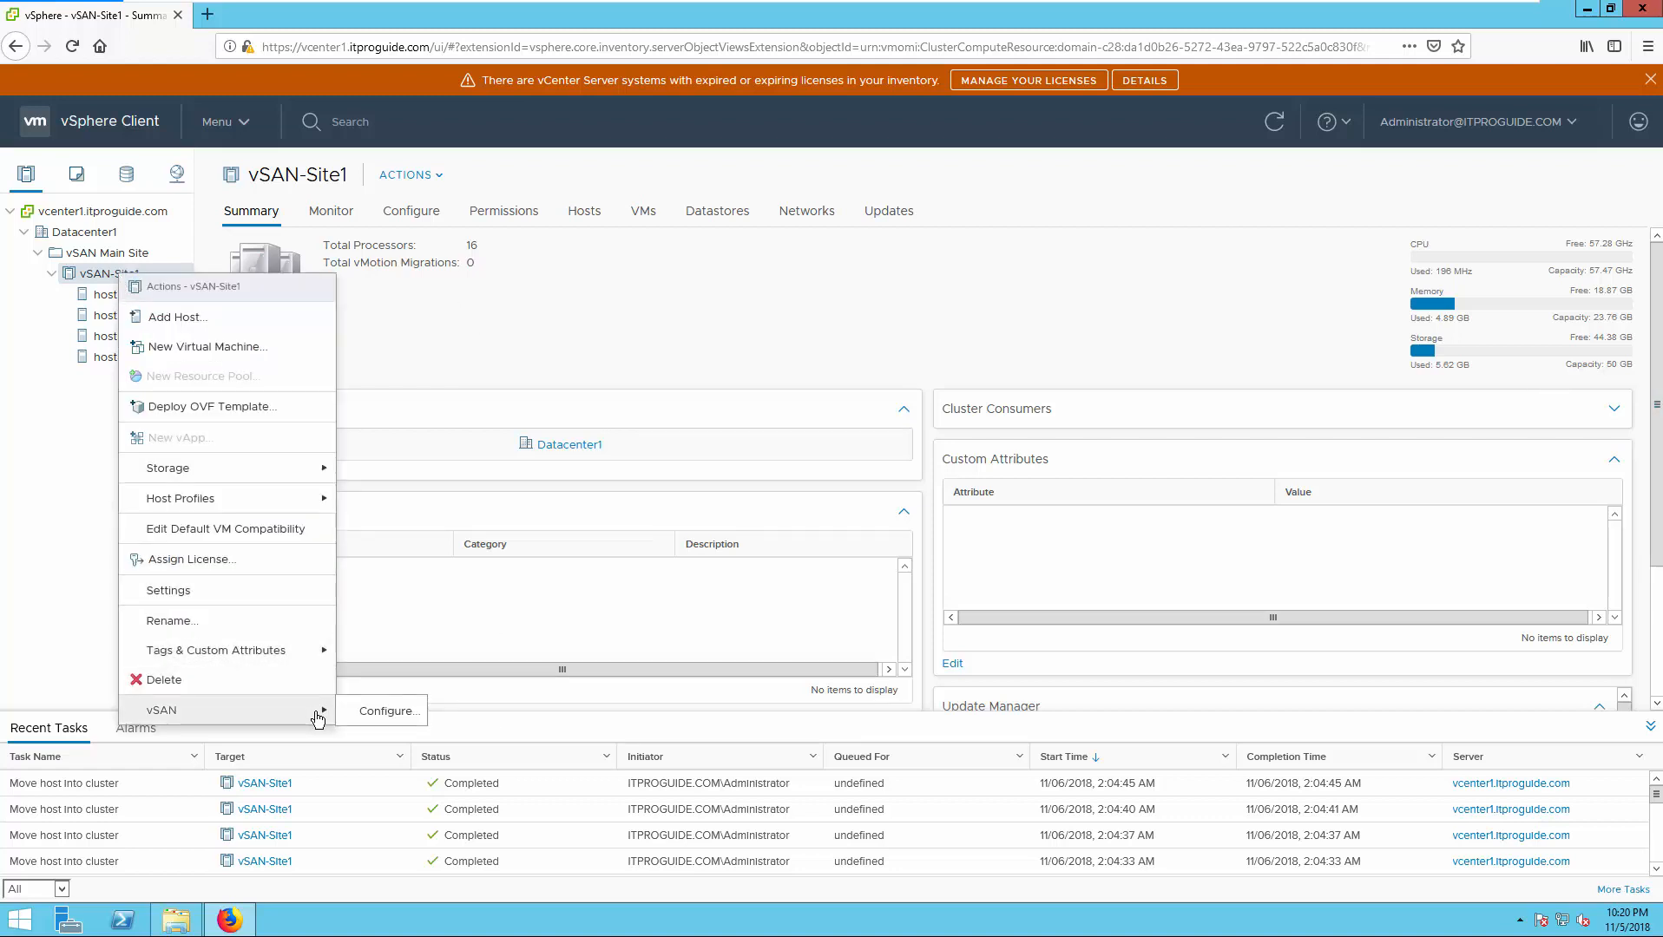
pyautogui.click(386, 714)
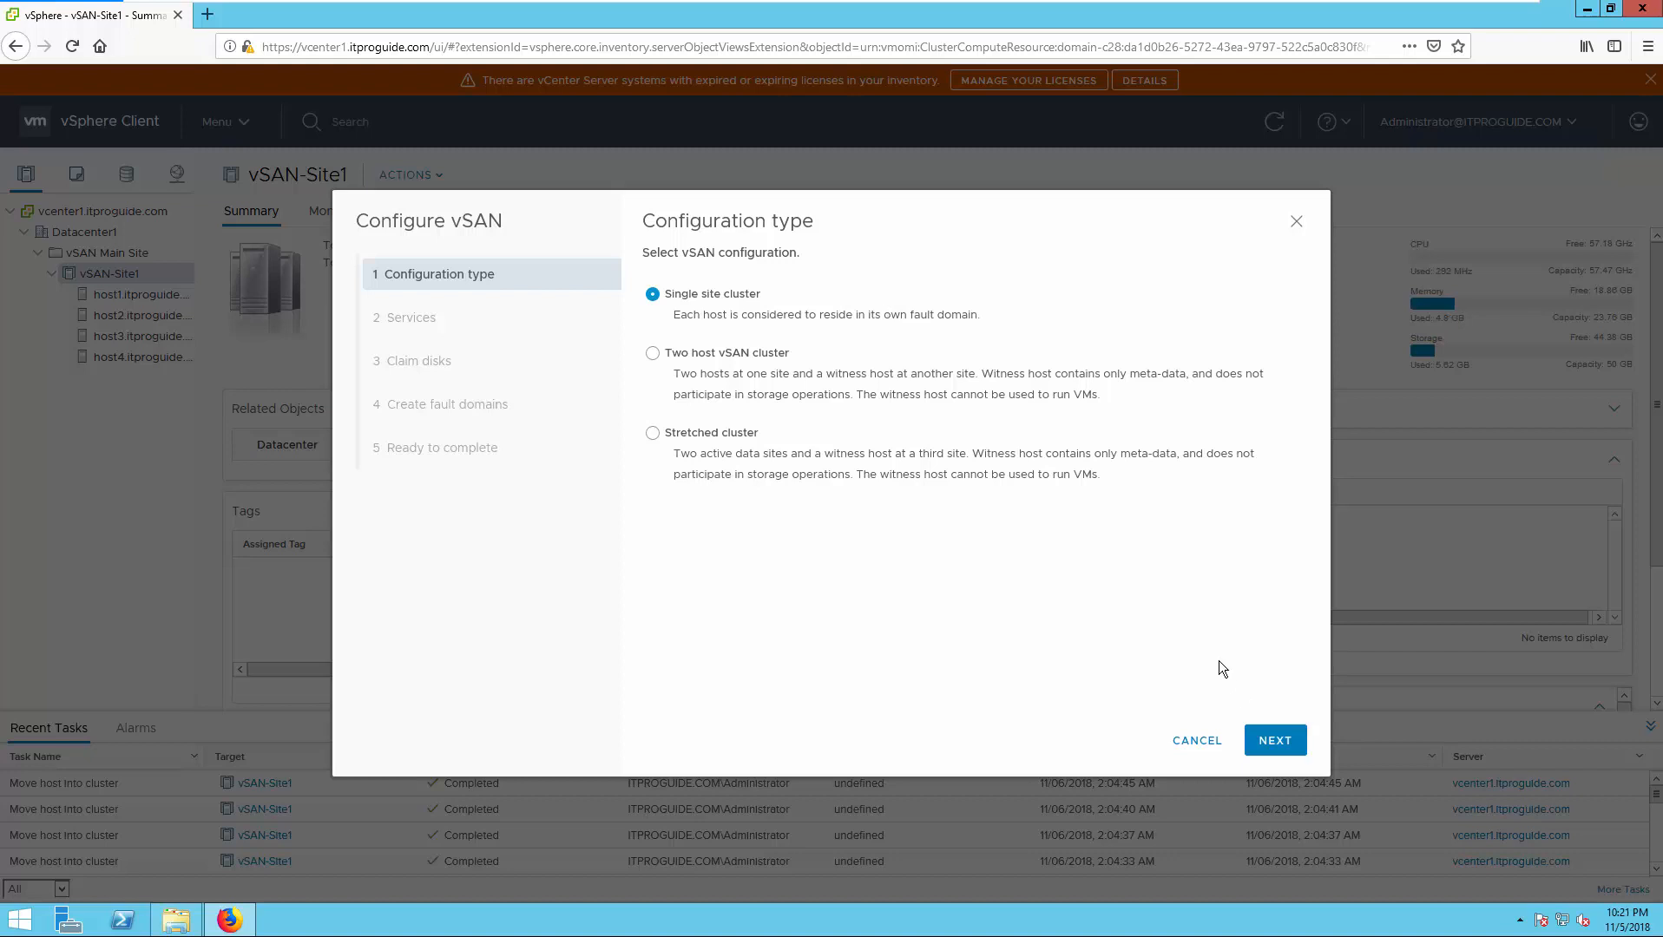
pyautogui.click(1260, 745)
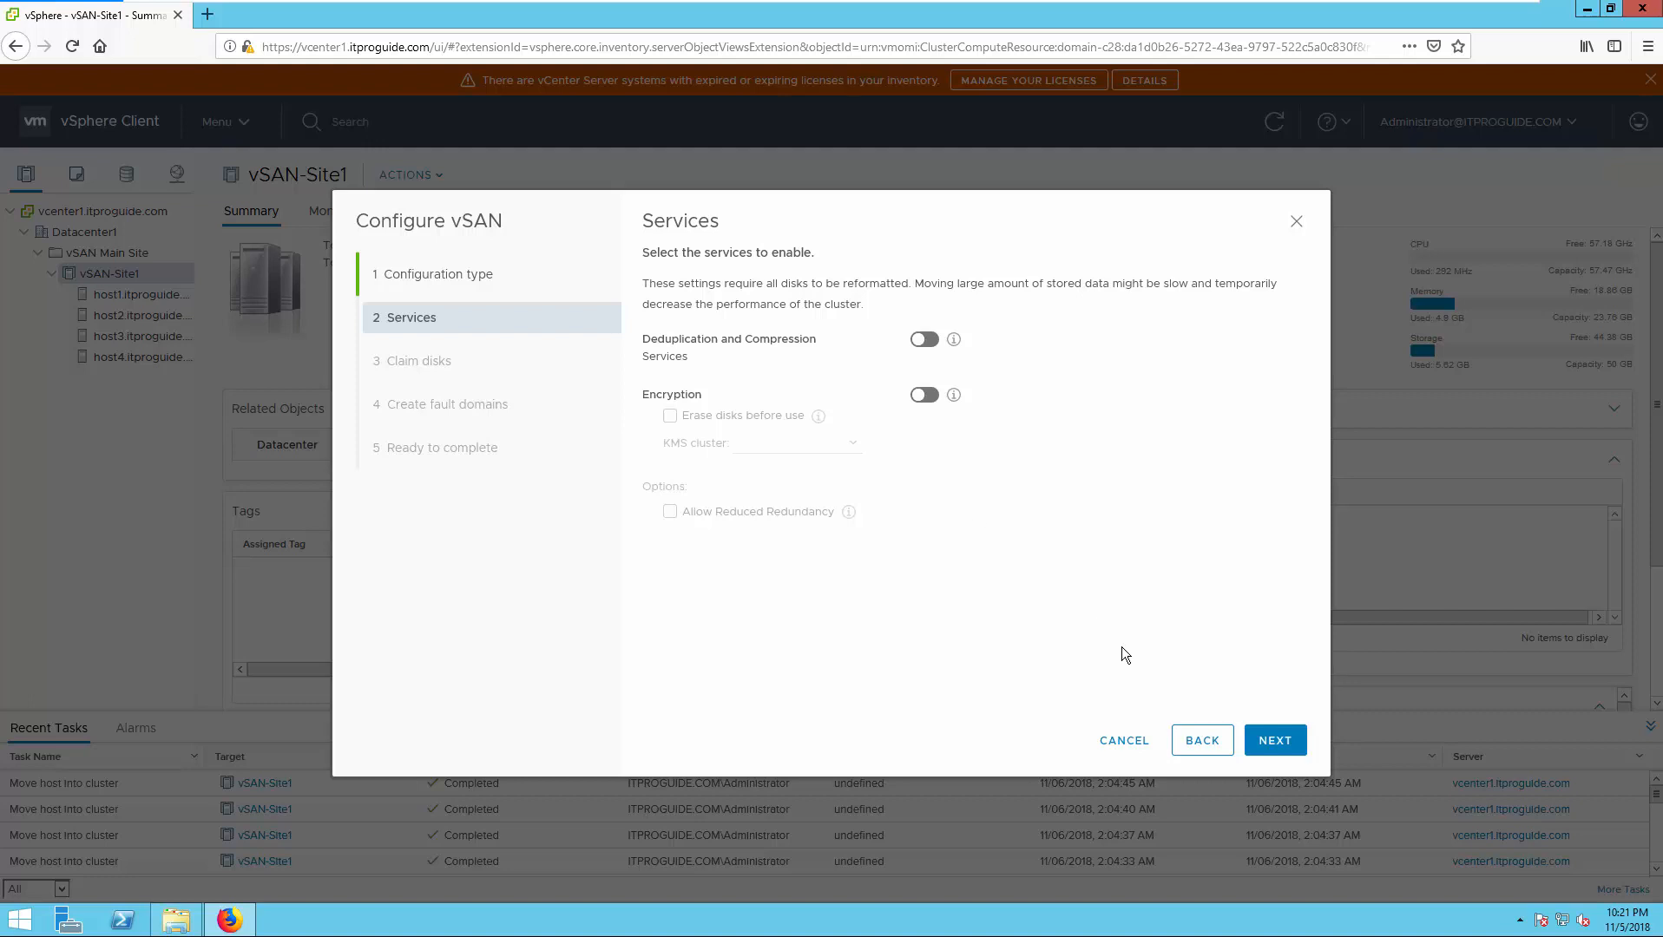
pyautogui.click(1274, 742)
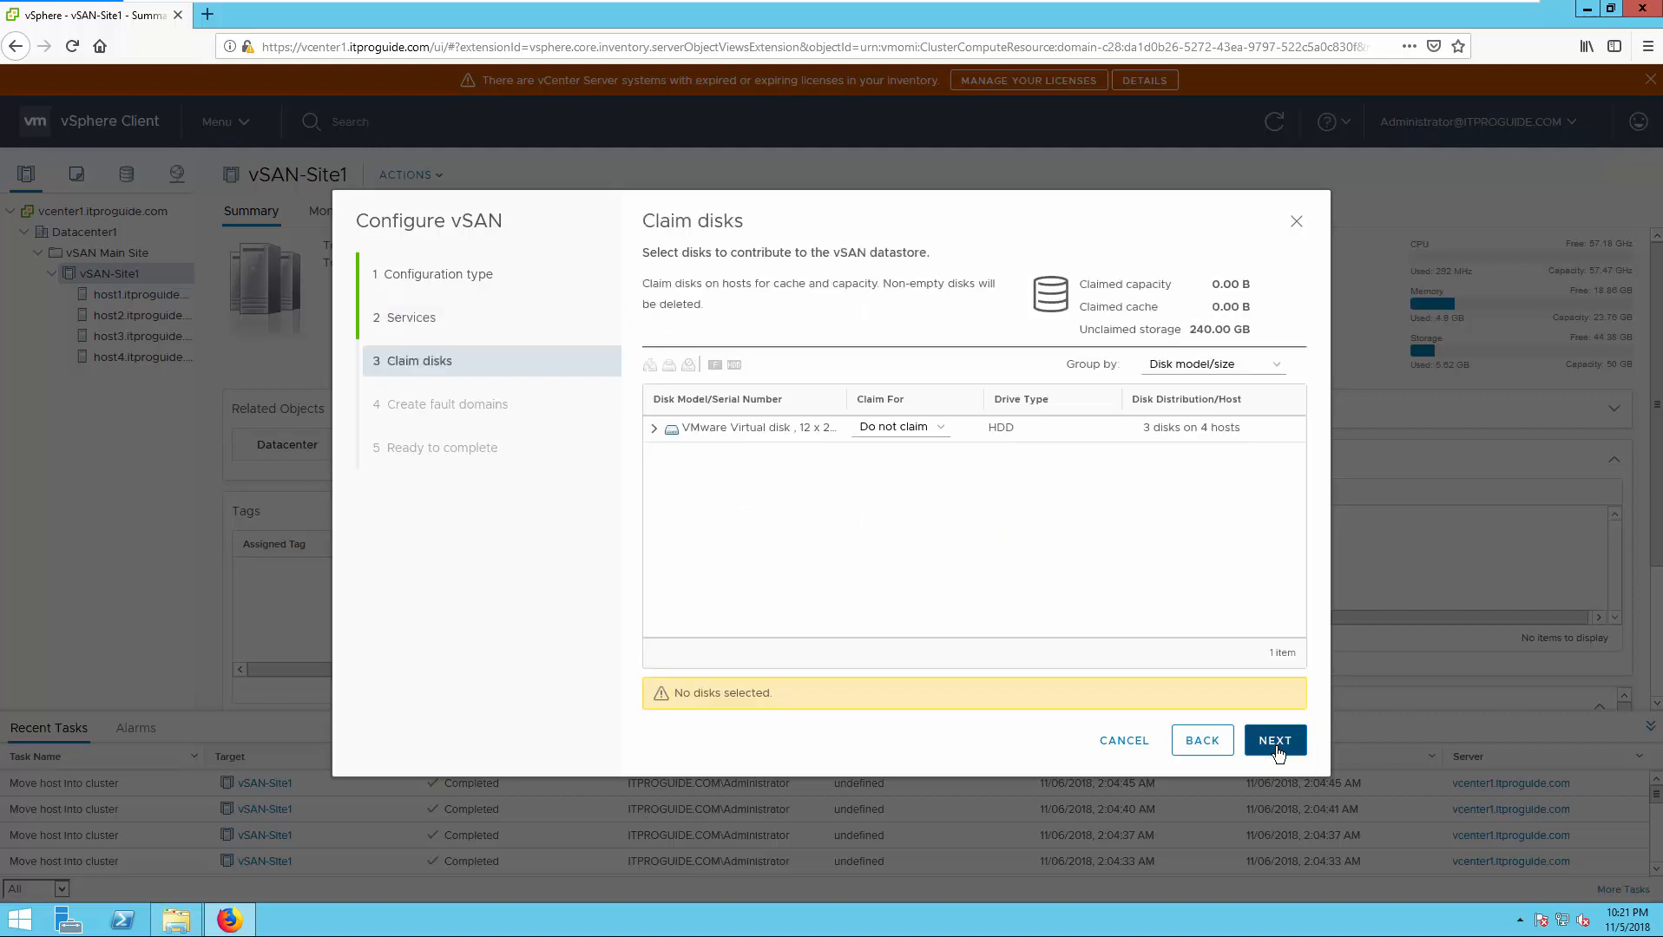
# - Expand the disk group list and inspect the claim options for host1's first disk
pyautogui.click(654, 428)
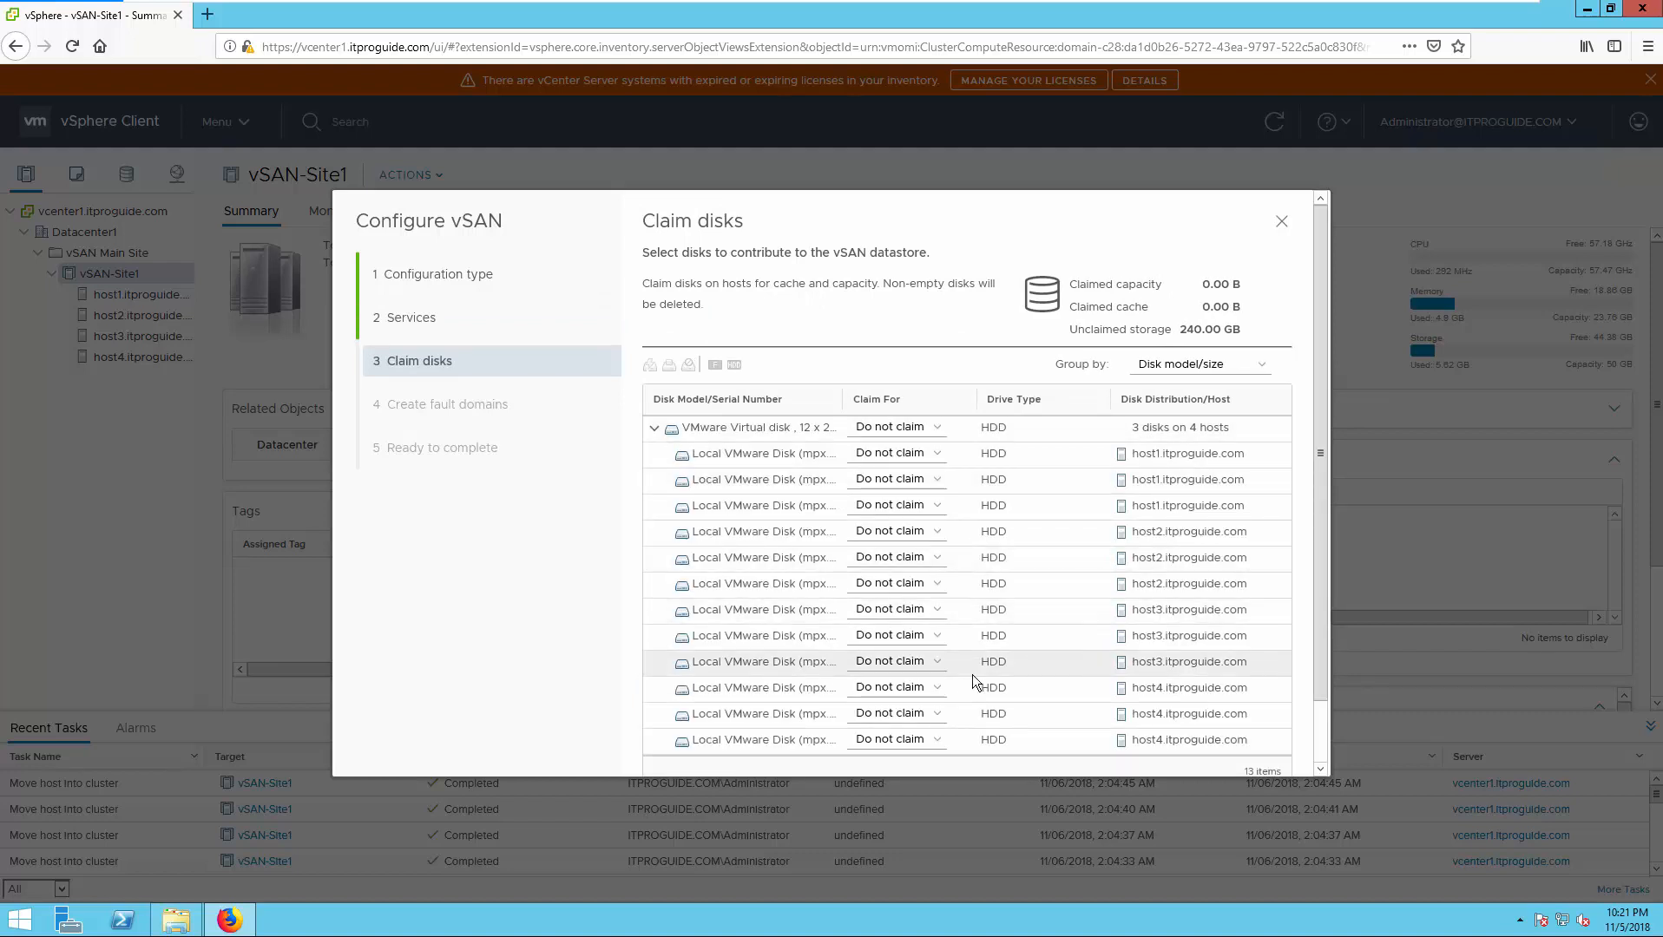
pyautogui.scroll(-2, 972, 674)
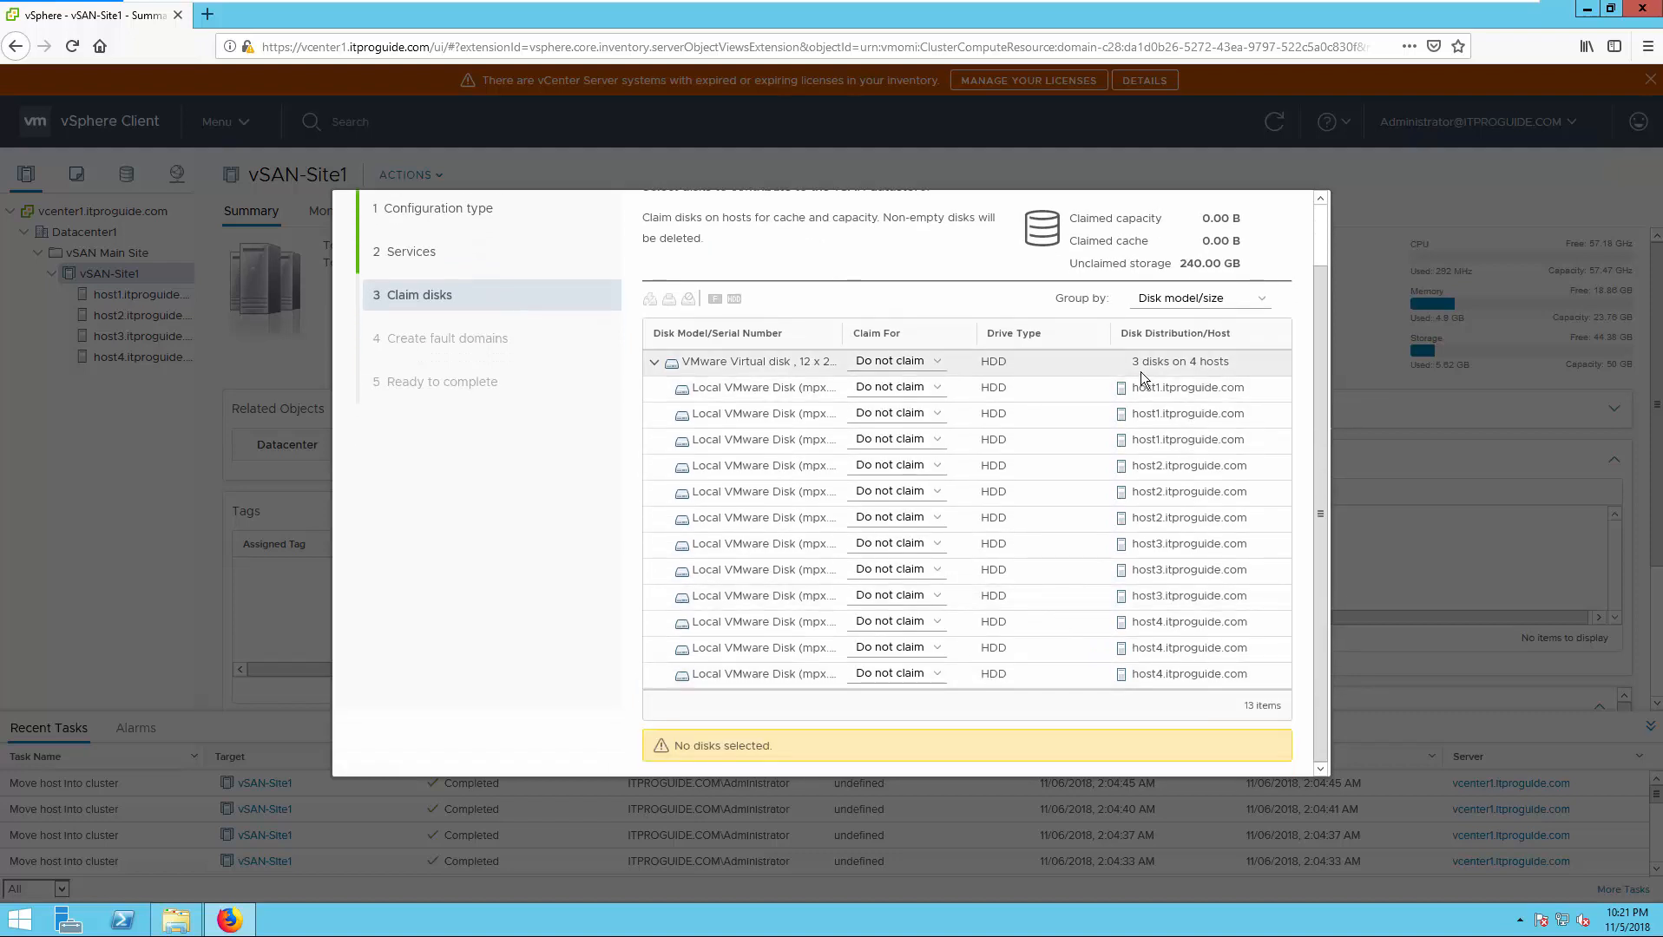
pyautogui.moveTo(1130, 362); pyautogui.dragTo(1227, 363)
pyautogui.click(922, 388)
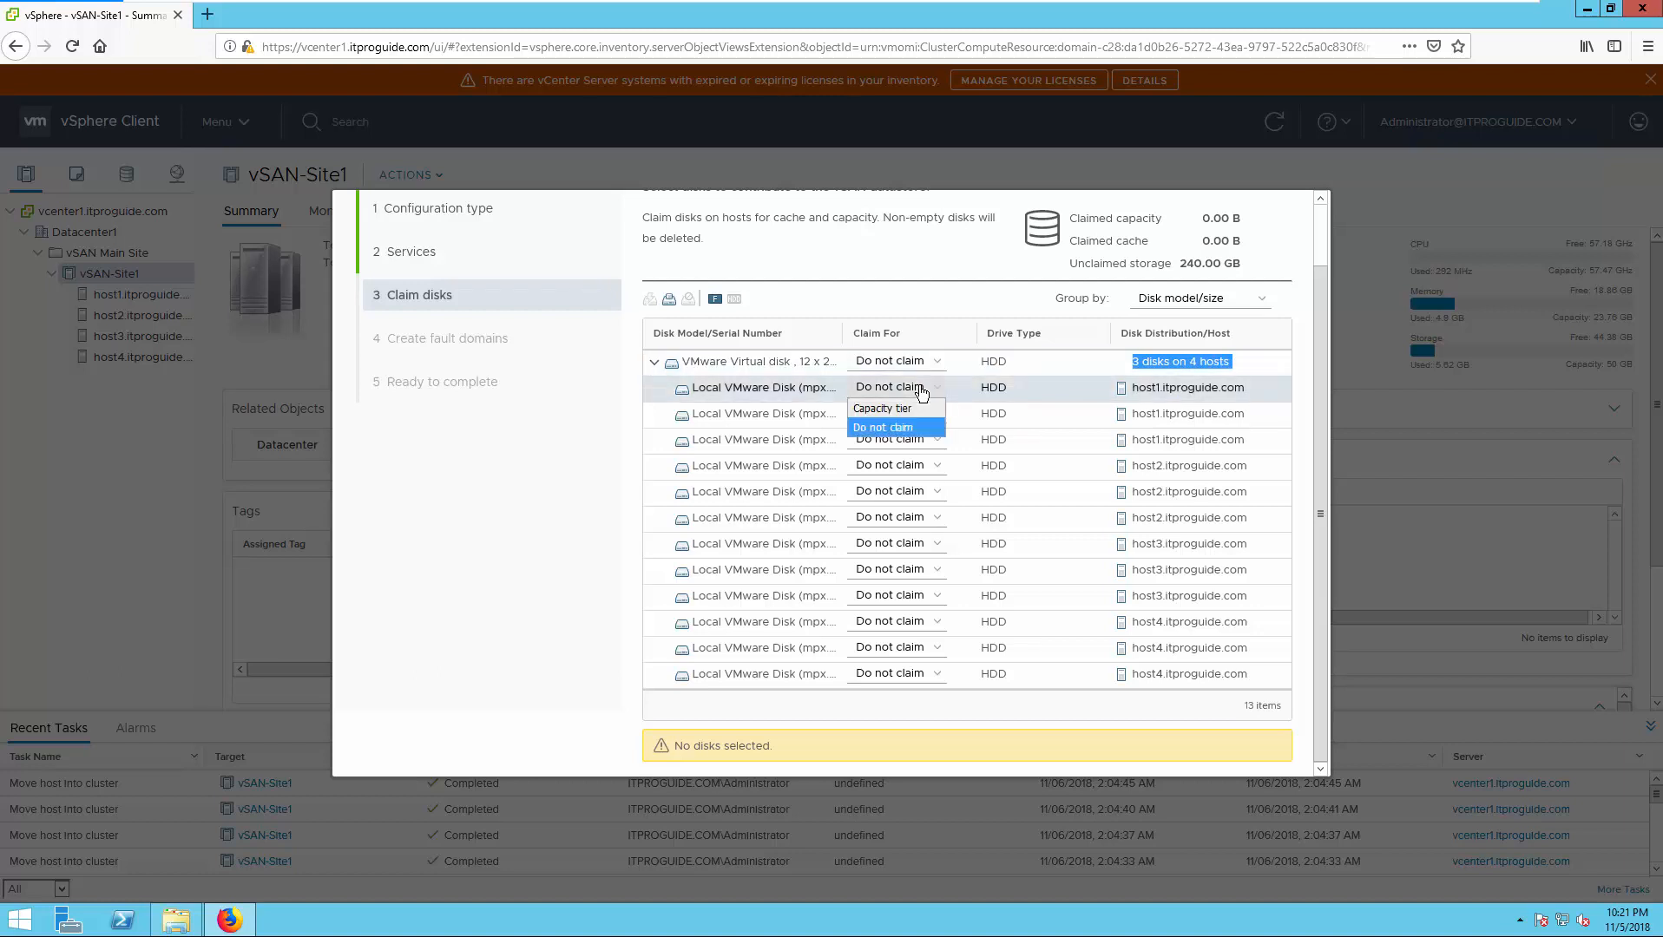
pyautogui.click(922, 390)
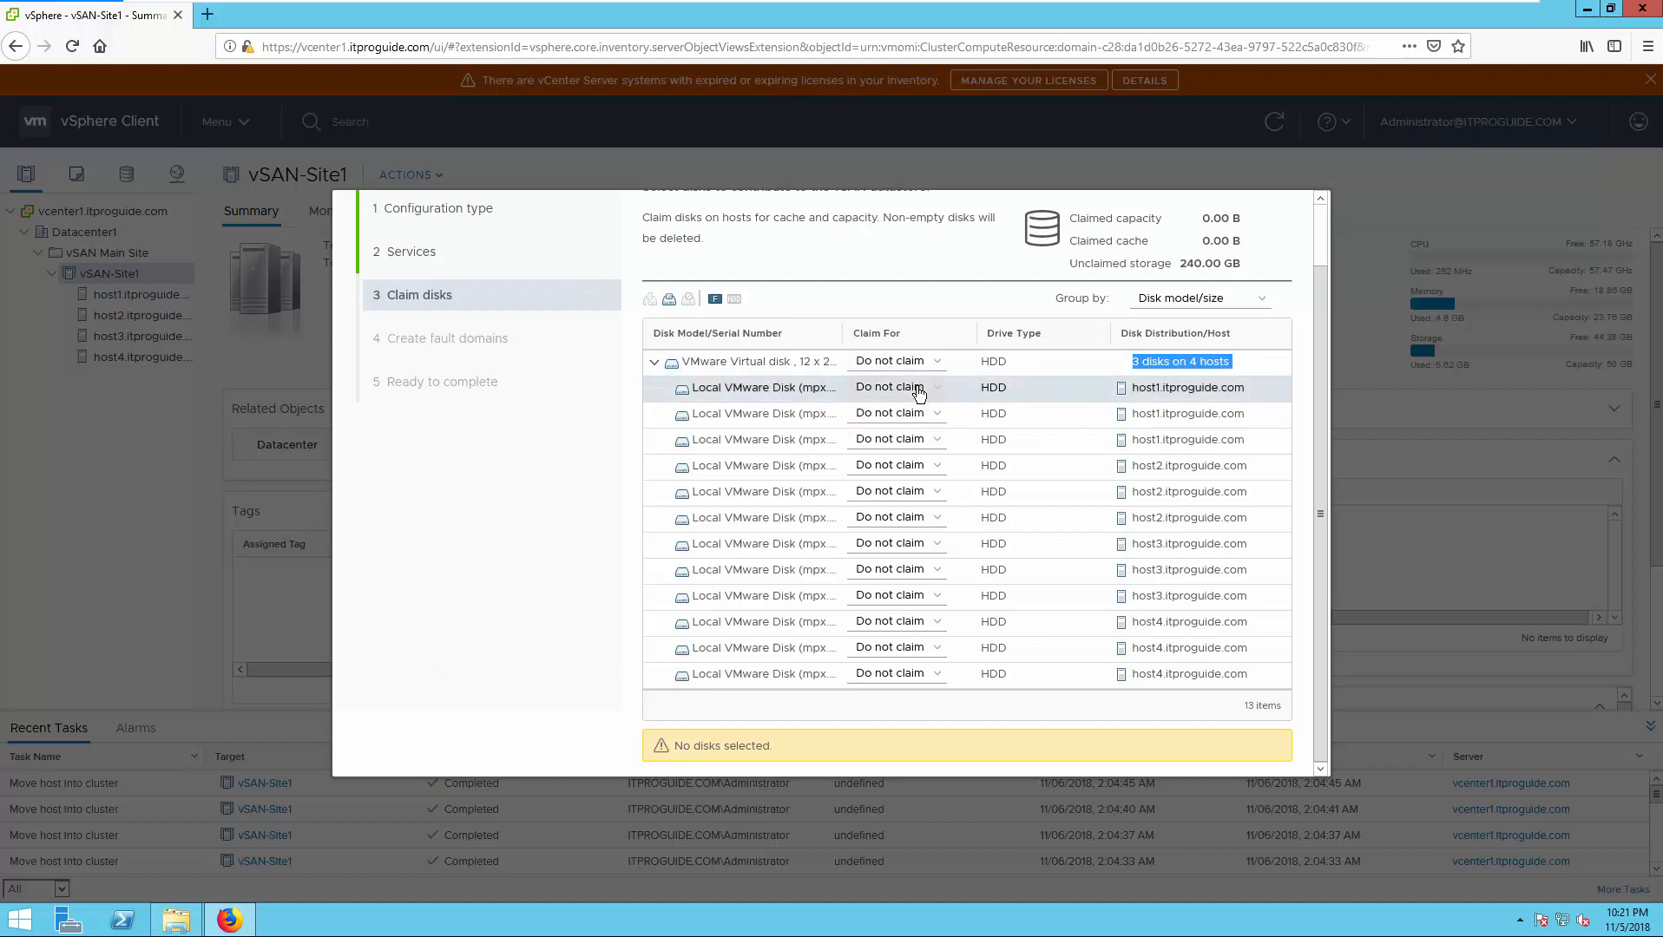
pyautogui.click(654, 363)
pyautogui.click(663, 429)
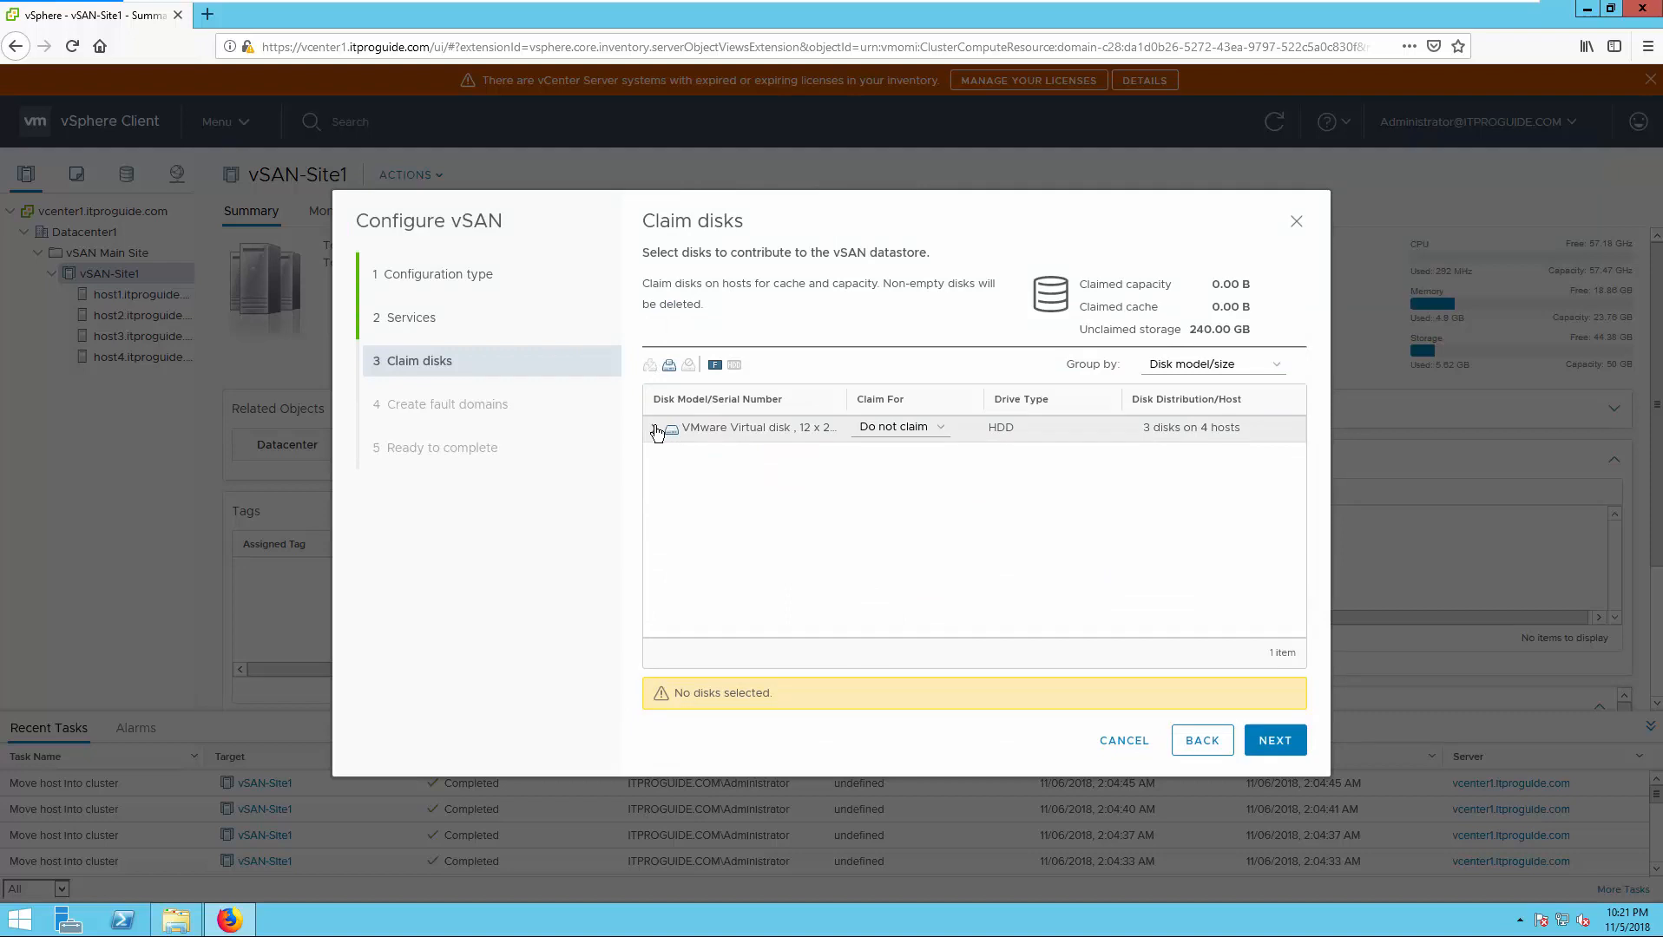
# - Mark the first disk on host1, host2, host3 and host4 as flash
pyautogui.click(787, 451)
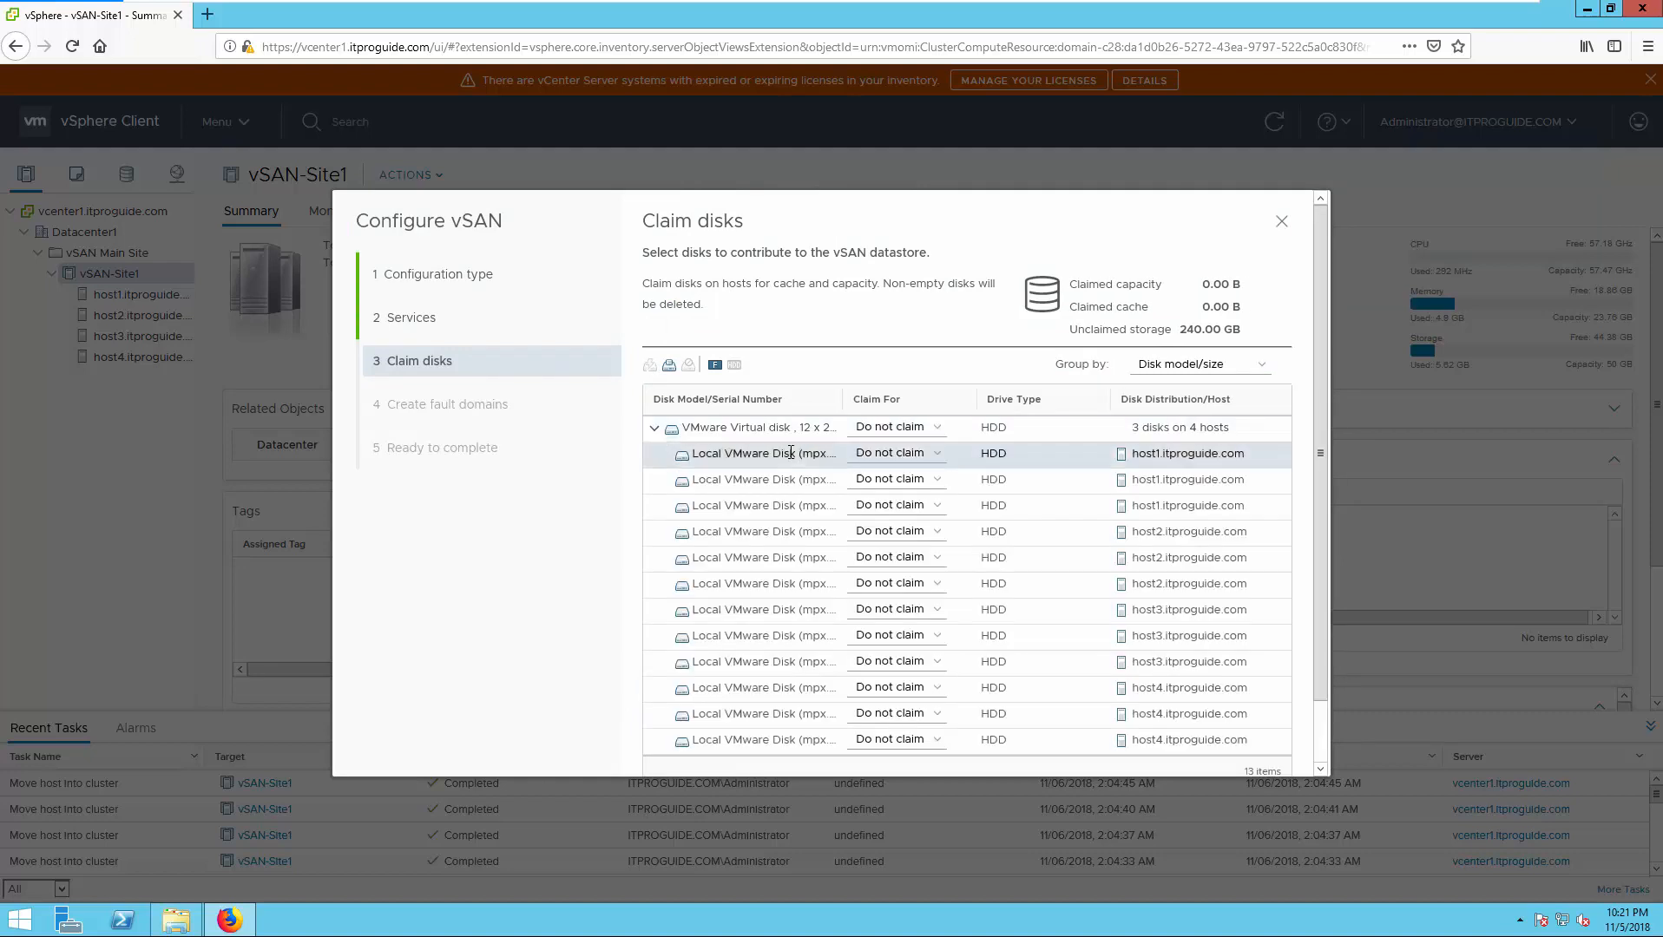
pyautogui.click(715, 367)
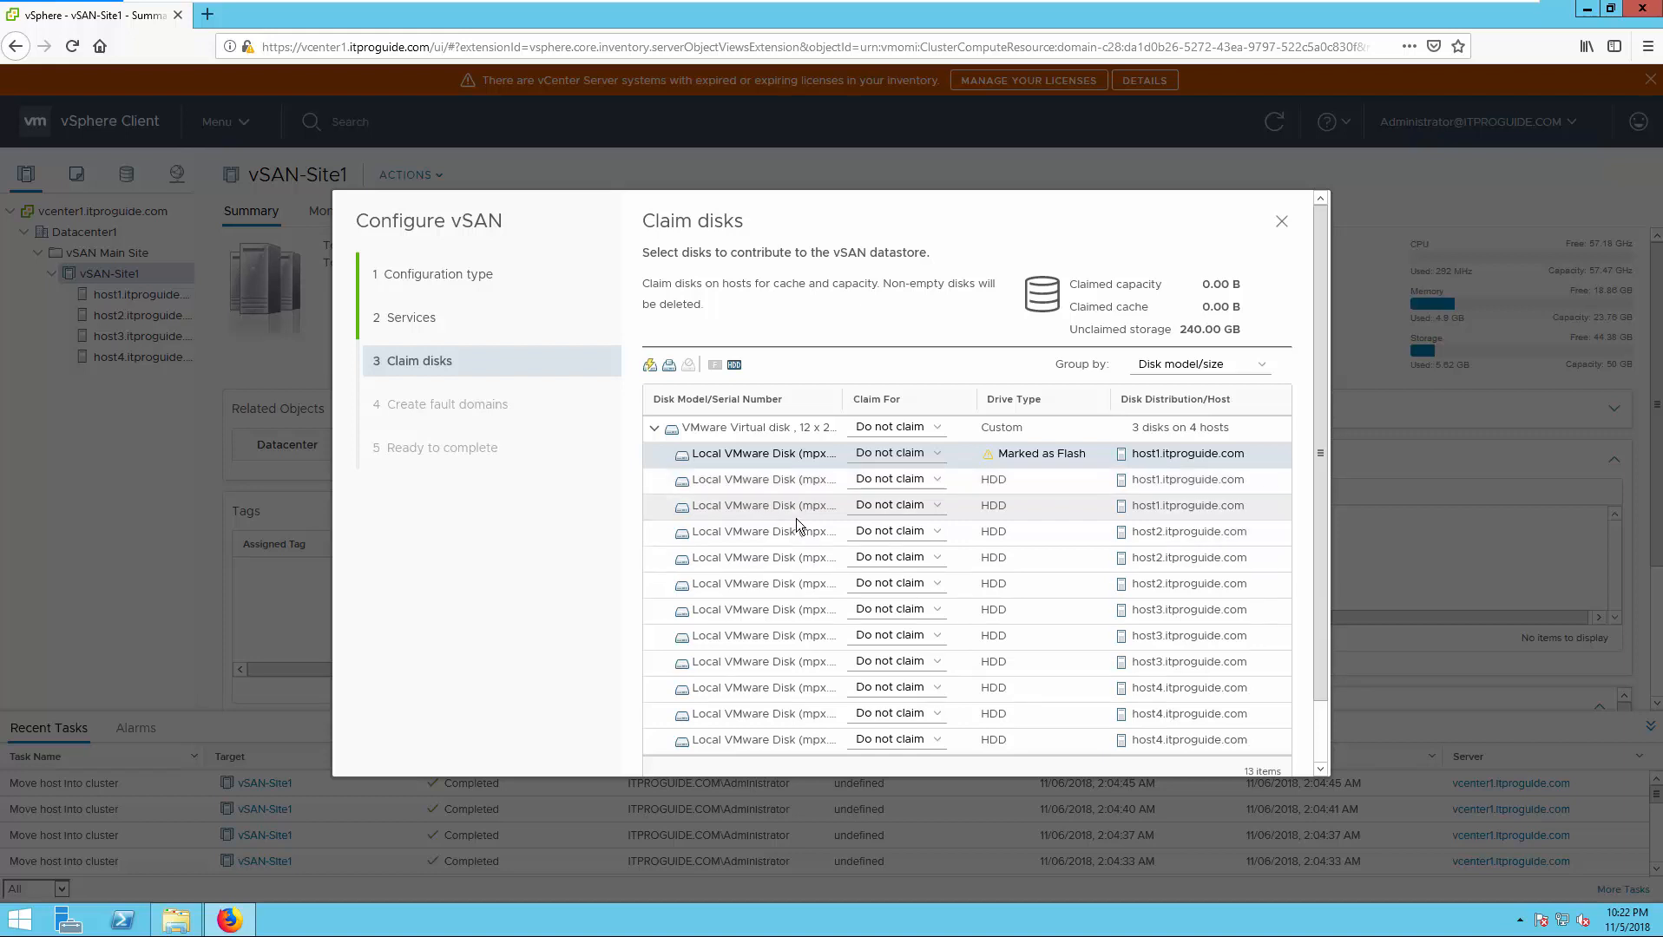
pyautogui.click(720, 531)
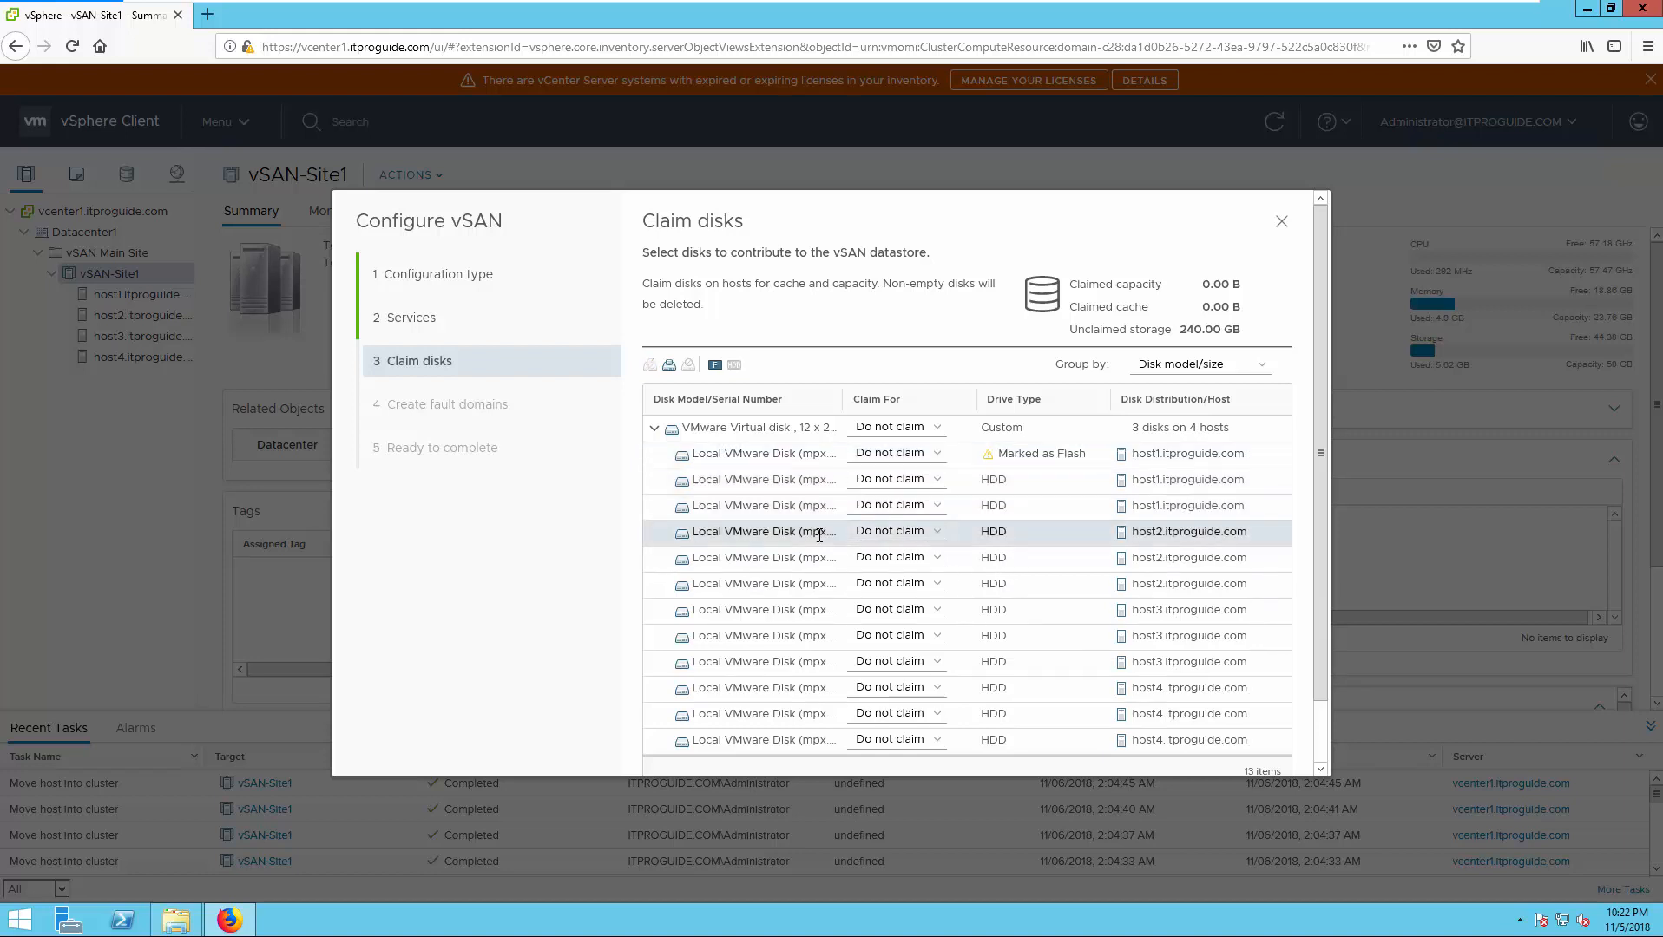
pyautogui.click(715, 367)
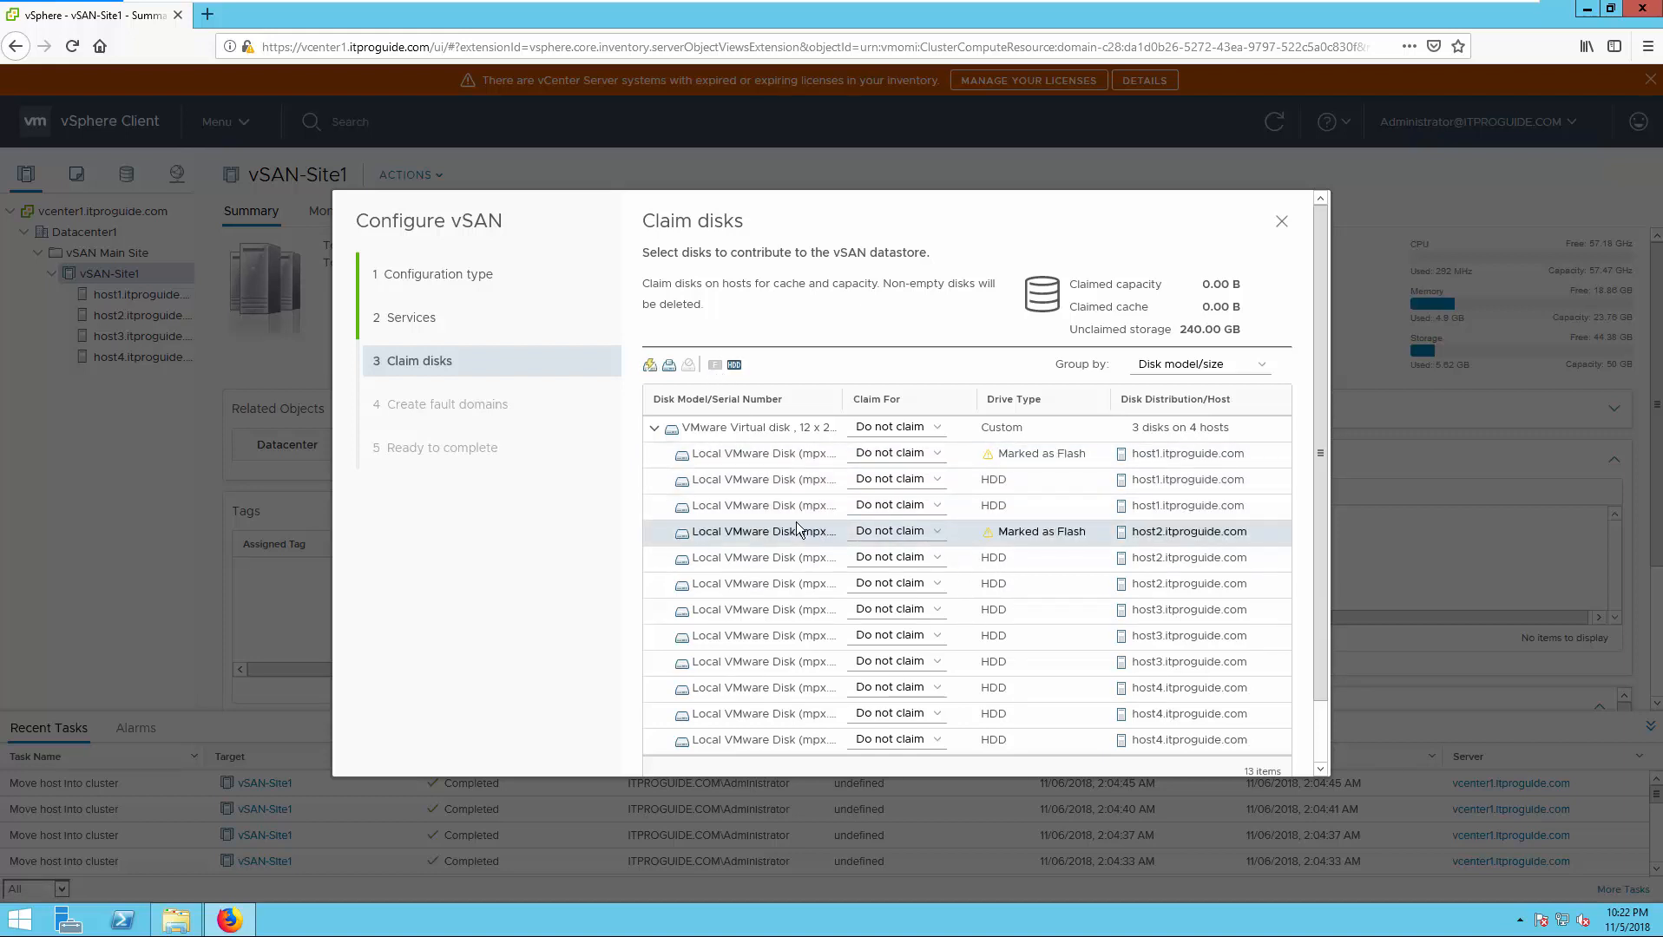
pyautogui.click(792, 612)
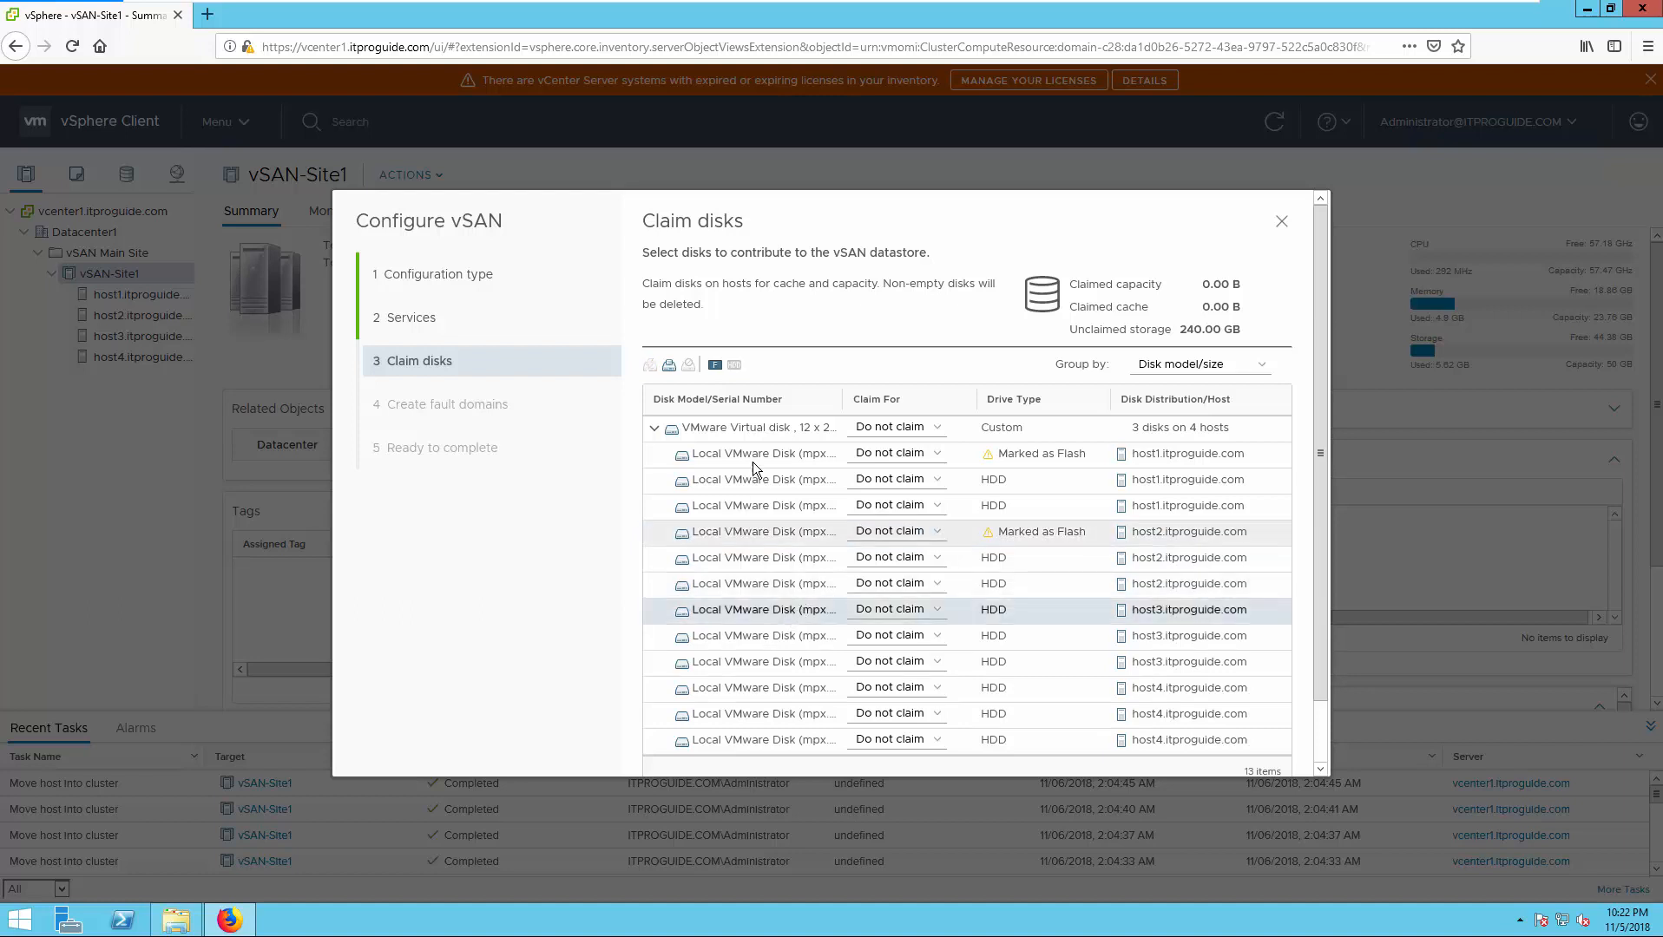
pyautogui.click(715, 366)
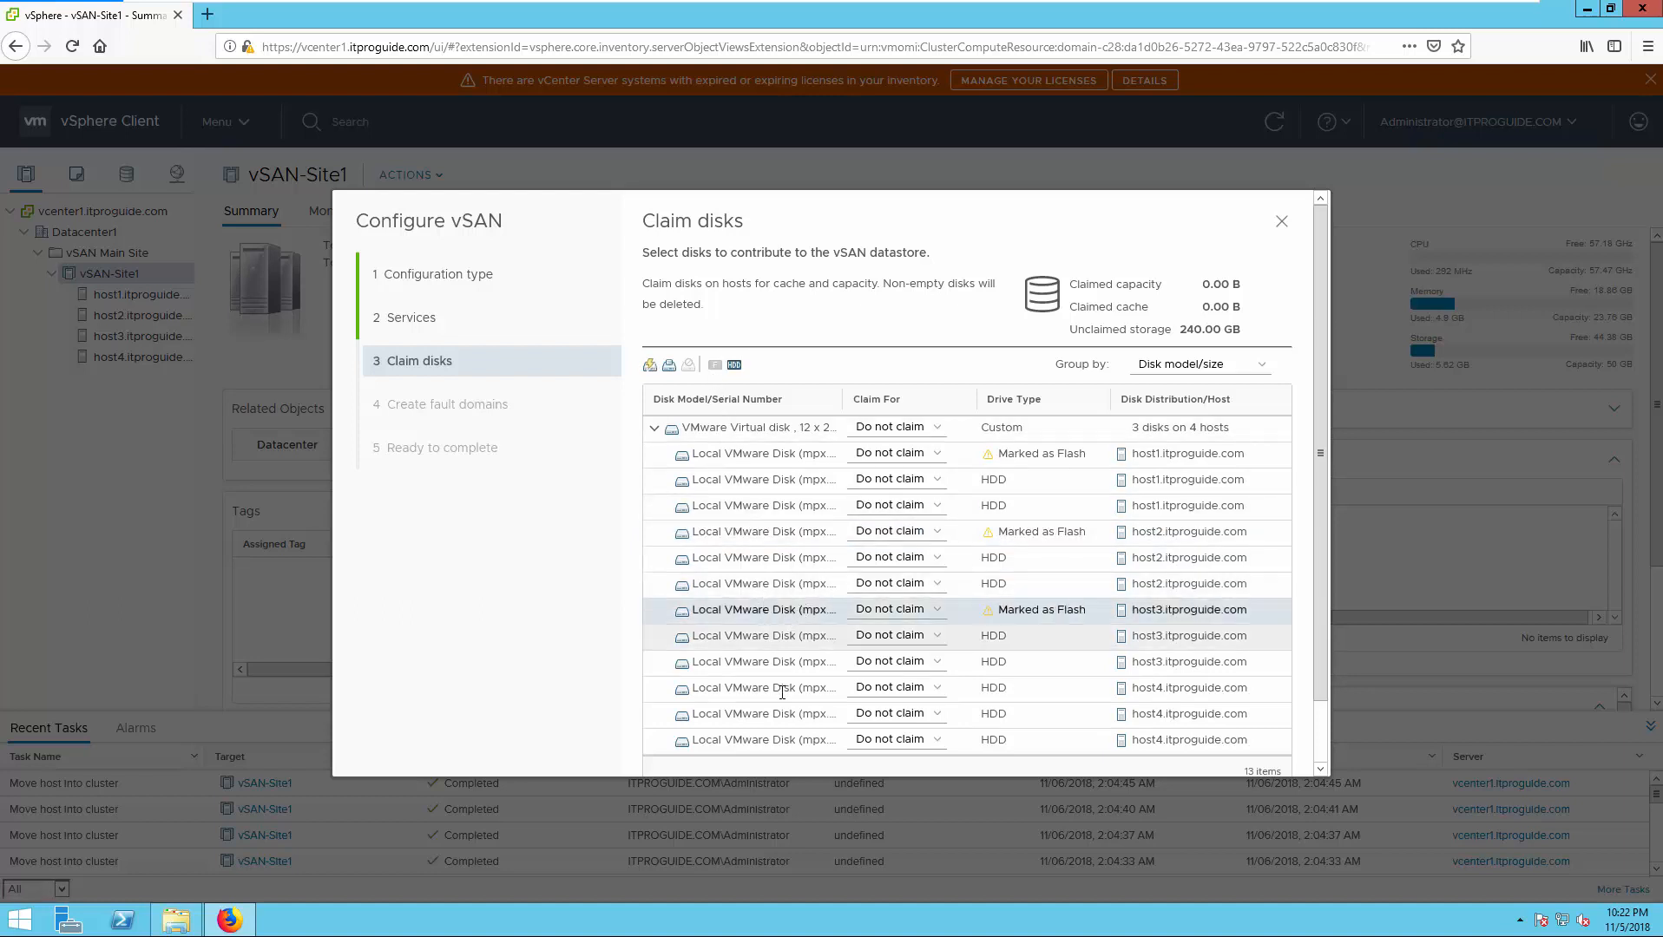
pyautogui.click(781, 688)
pyautogui.click(715, 368)
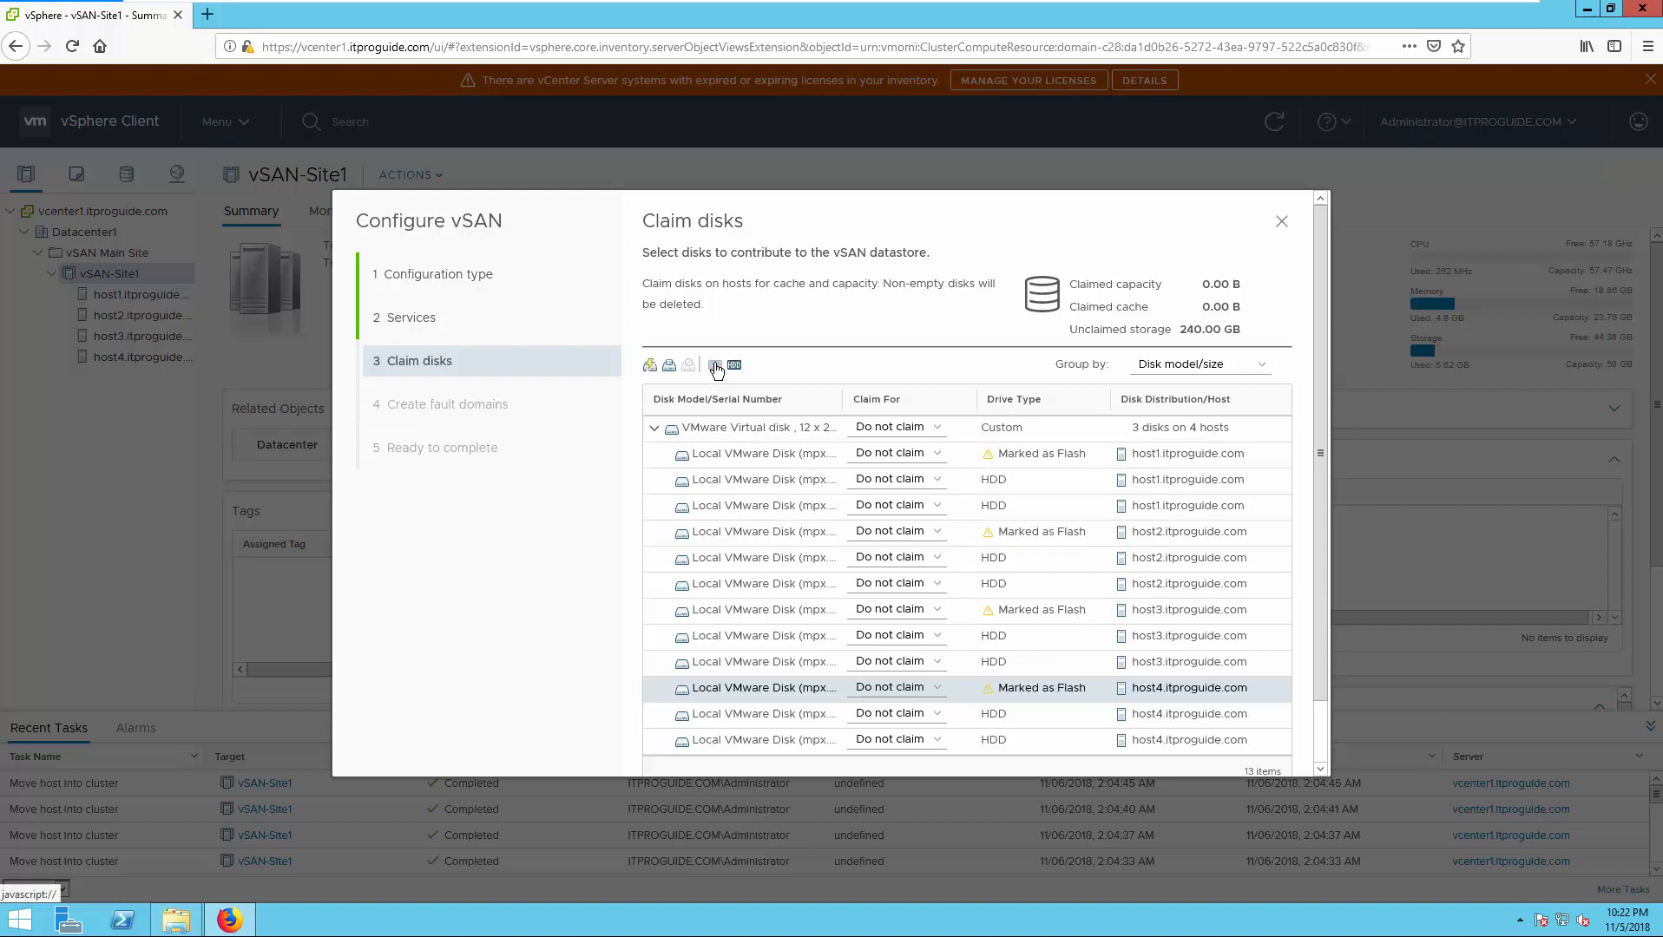
# - Claim the host1, host2 and host3 flash disks as Cache tier
pyautogui.click(920, 459)
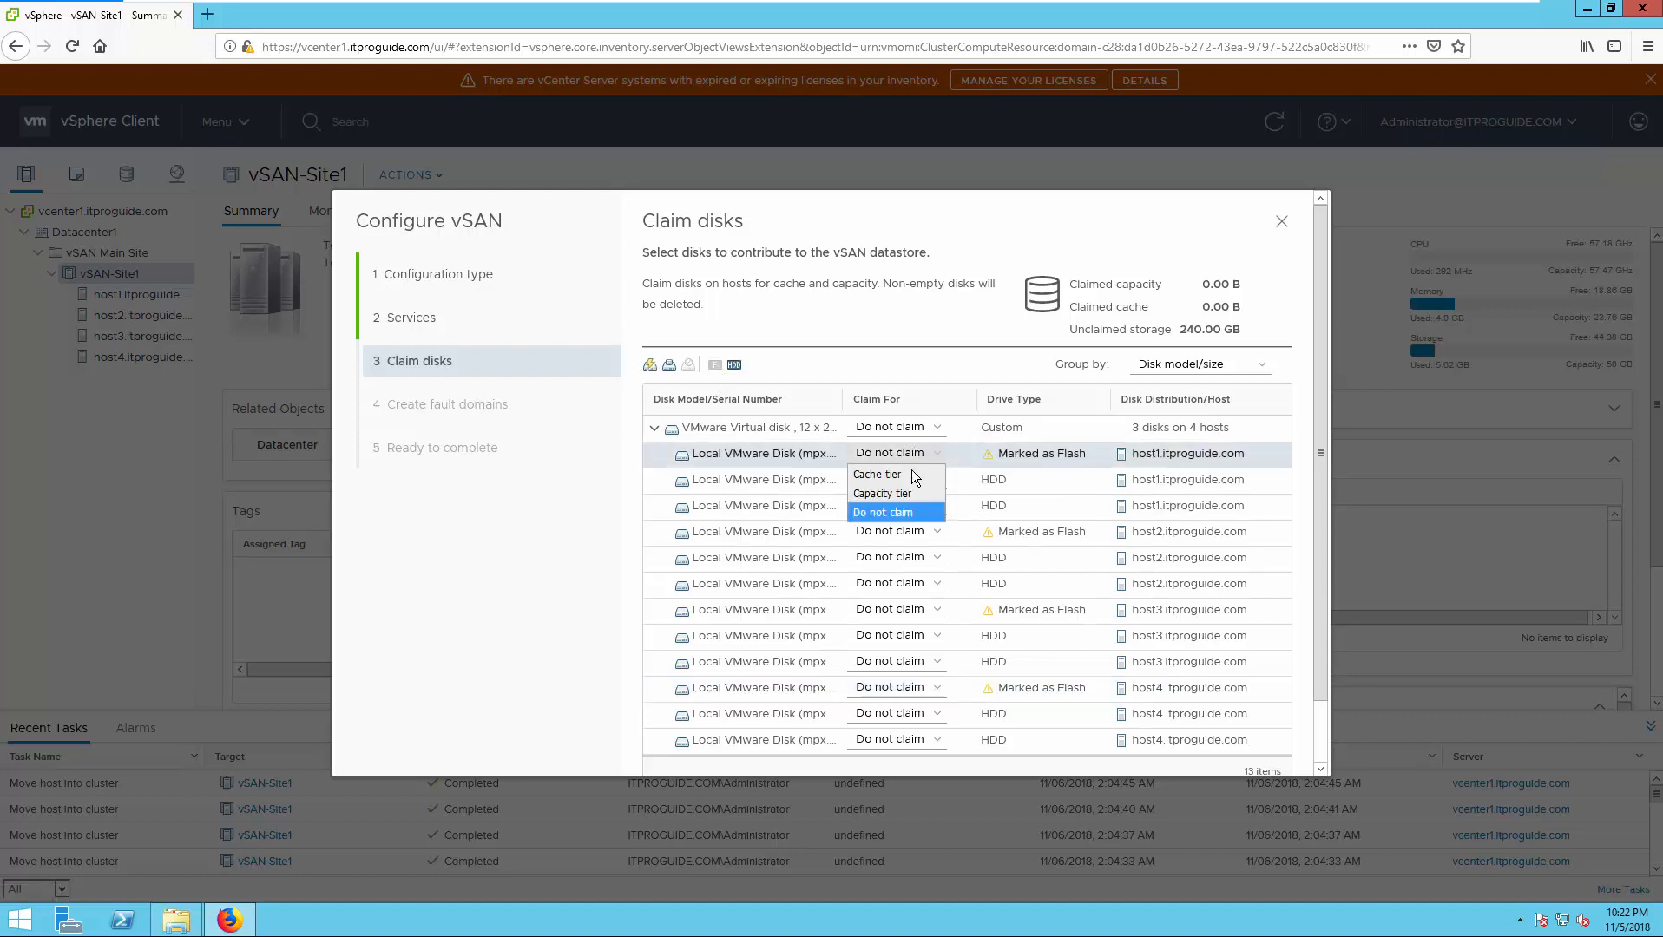
pyautogui.click(910, 474)
pyautogui.click(921, 532)
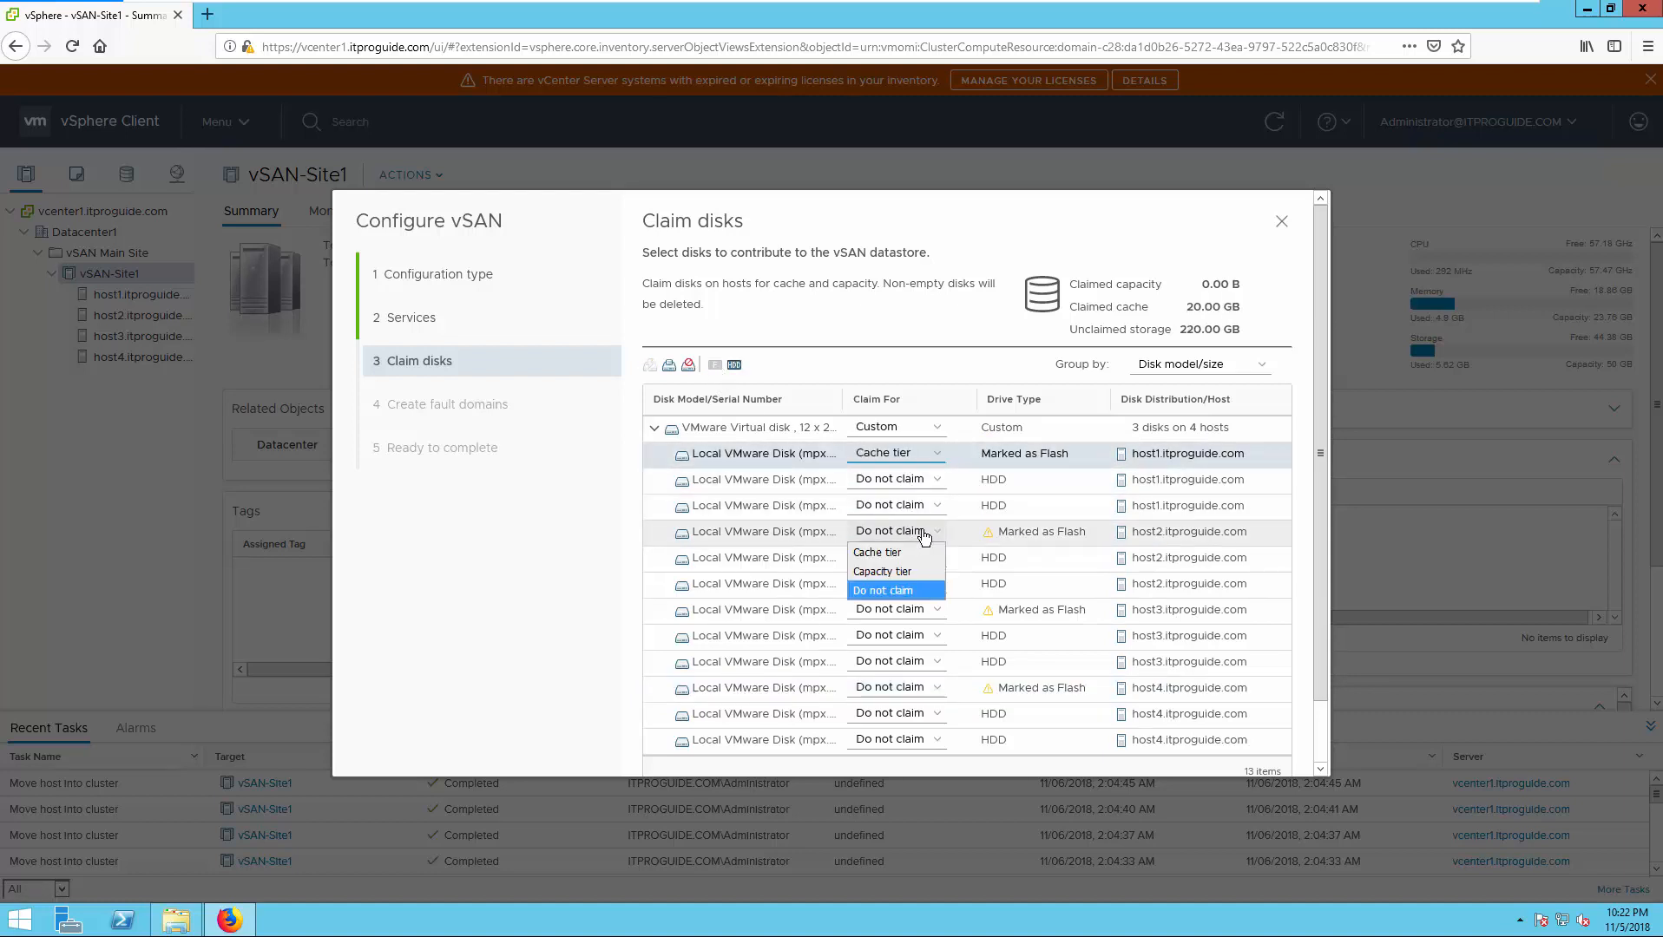
pyautogui.click(909, 554)
pyautogui.click(922, 612)
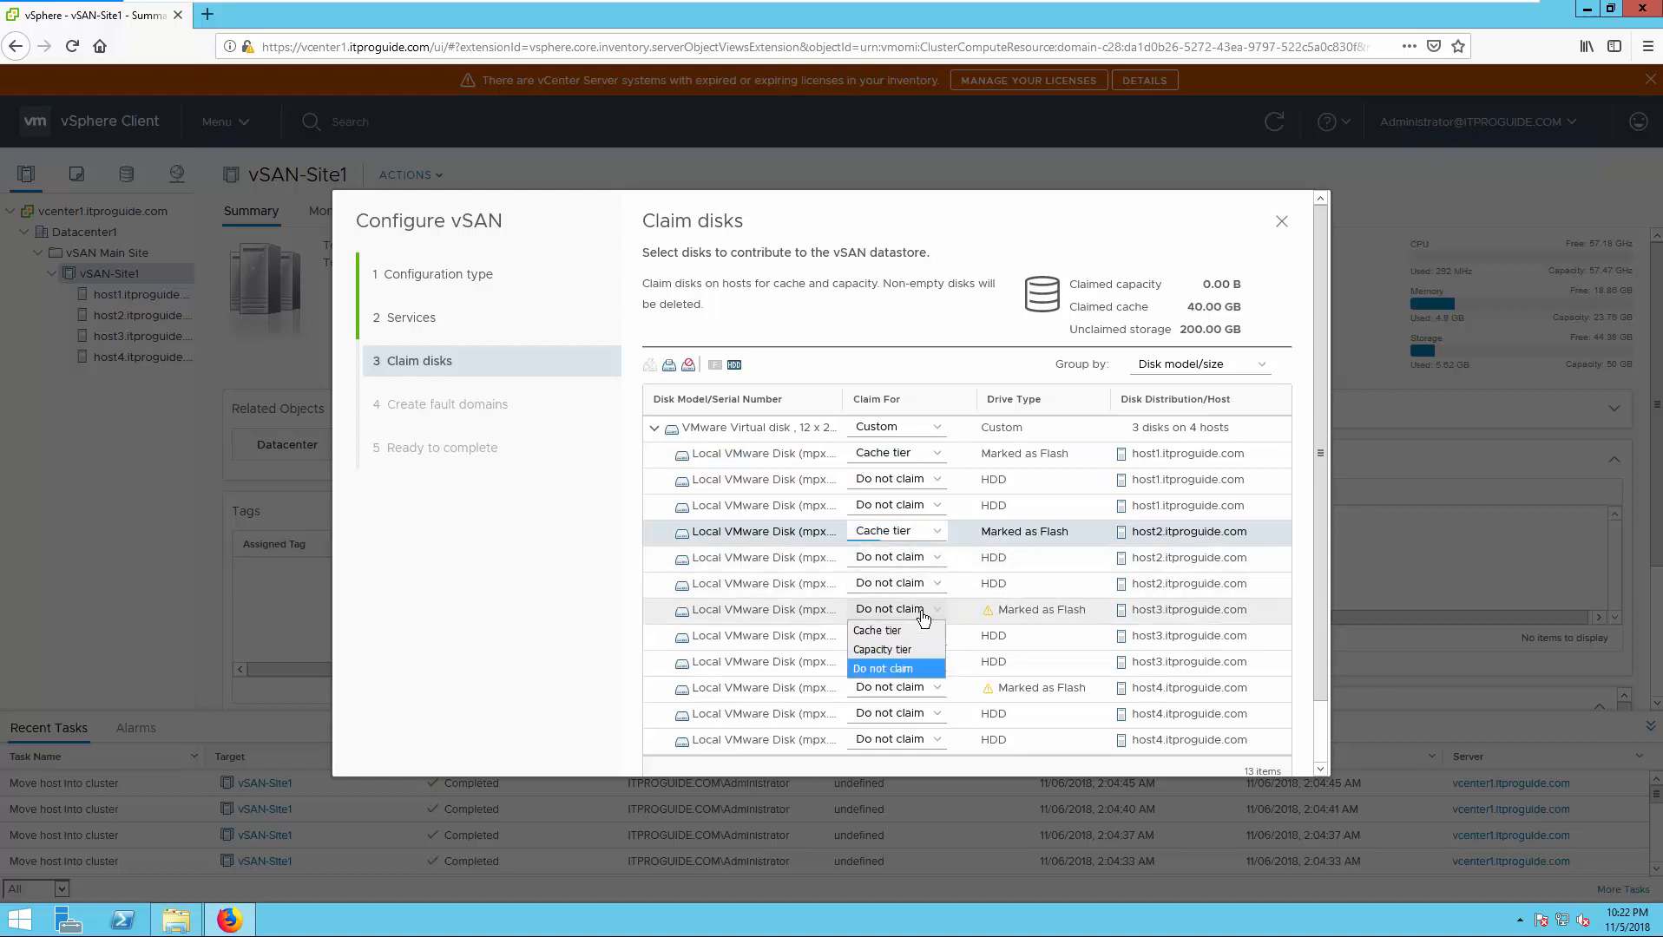
pyautogui.click(909, 631)
pyautogui.click(920, 688)
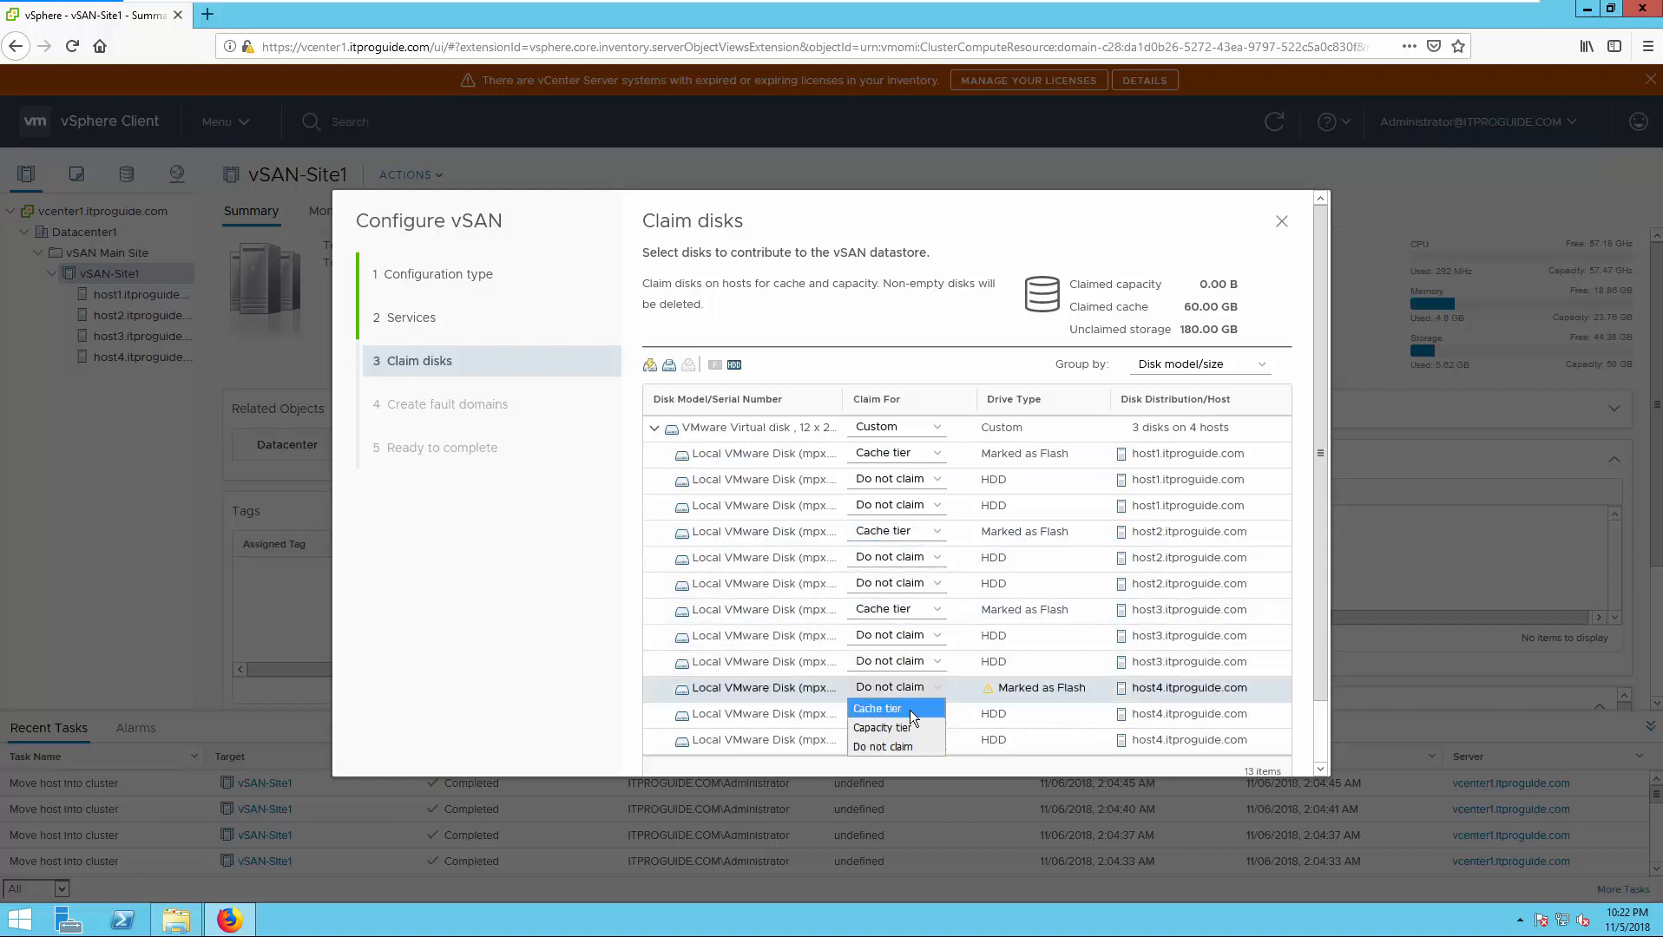
# - Claim host4's flash disk as Cache tier and the host1 and host2 HDDs as Capacity tier
pyautogui.click(909, 709)
pyautogui.click(935, 482)
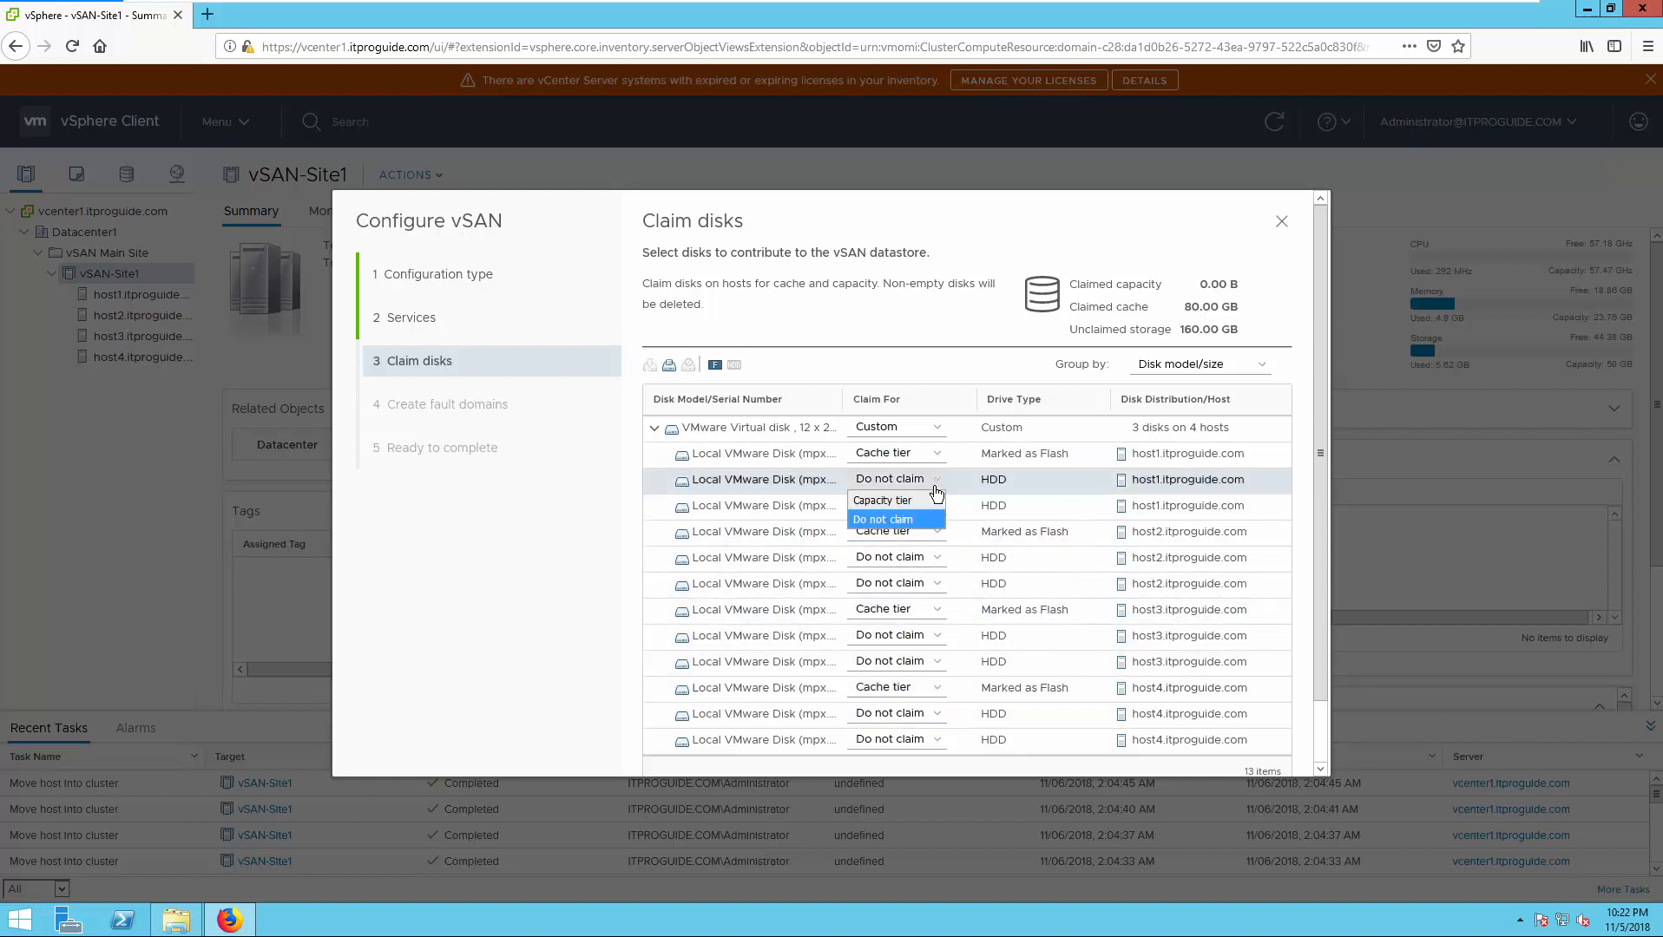
pyautogui.click(920, 499)
pyautogui.click(920, 507)
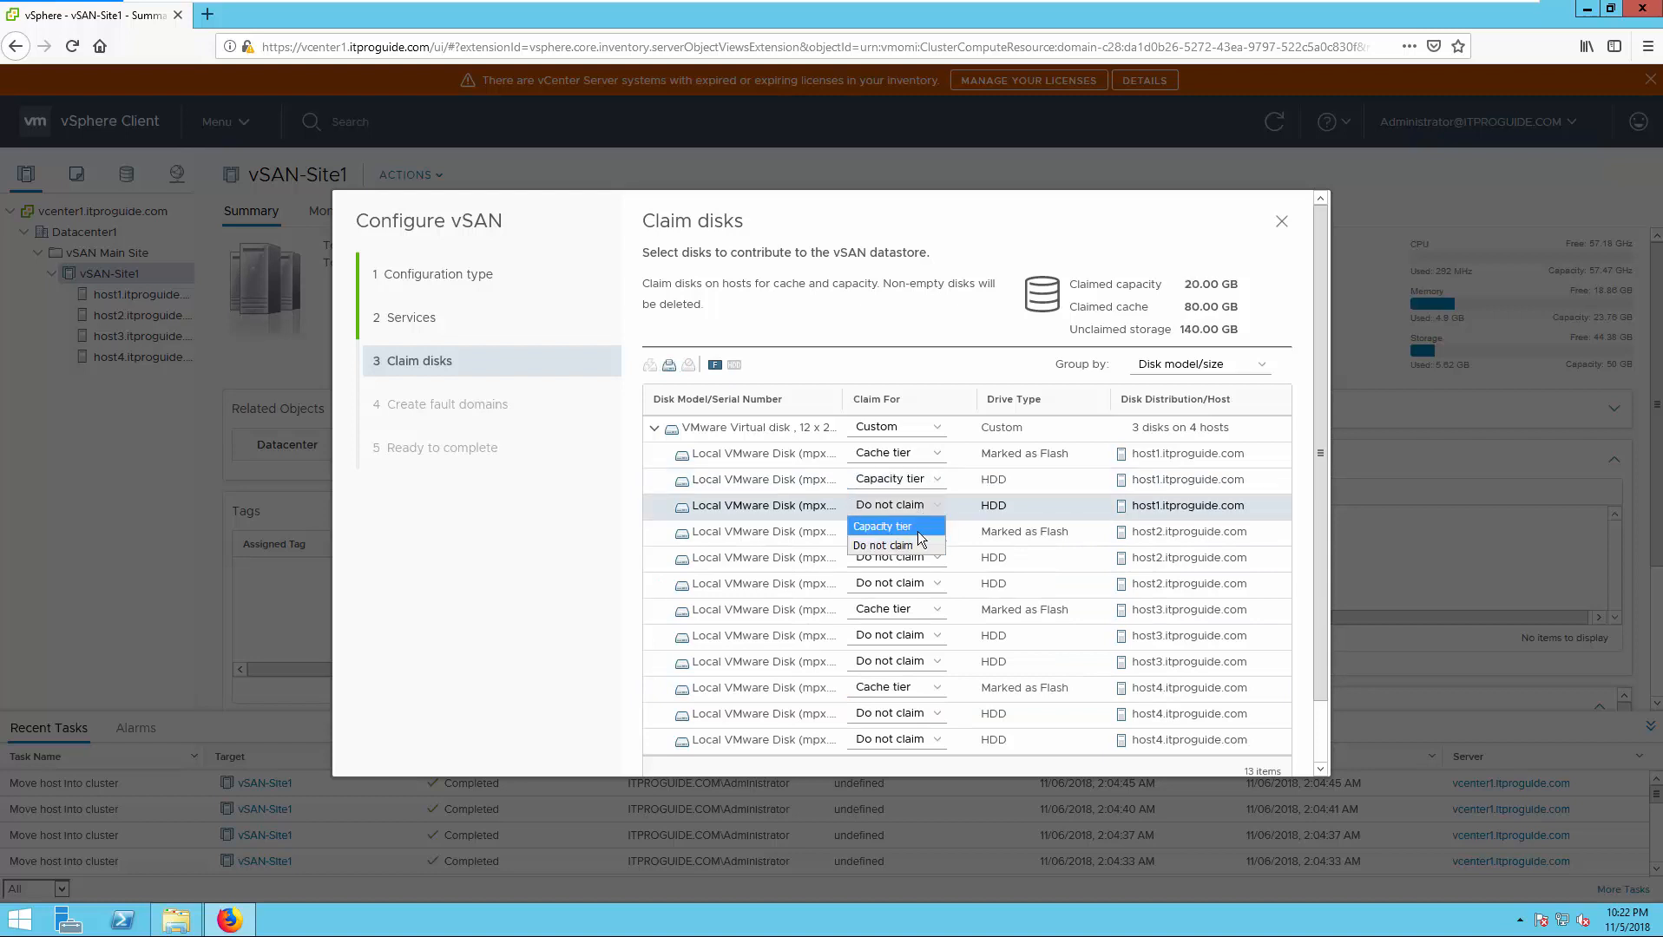
pyautogui.click(917, 527)
pyautogui.click(918, 560)
pyautogui.click(910, 580)
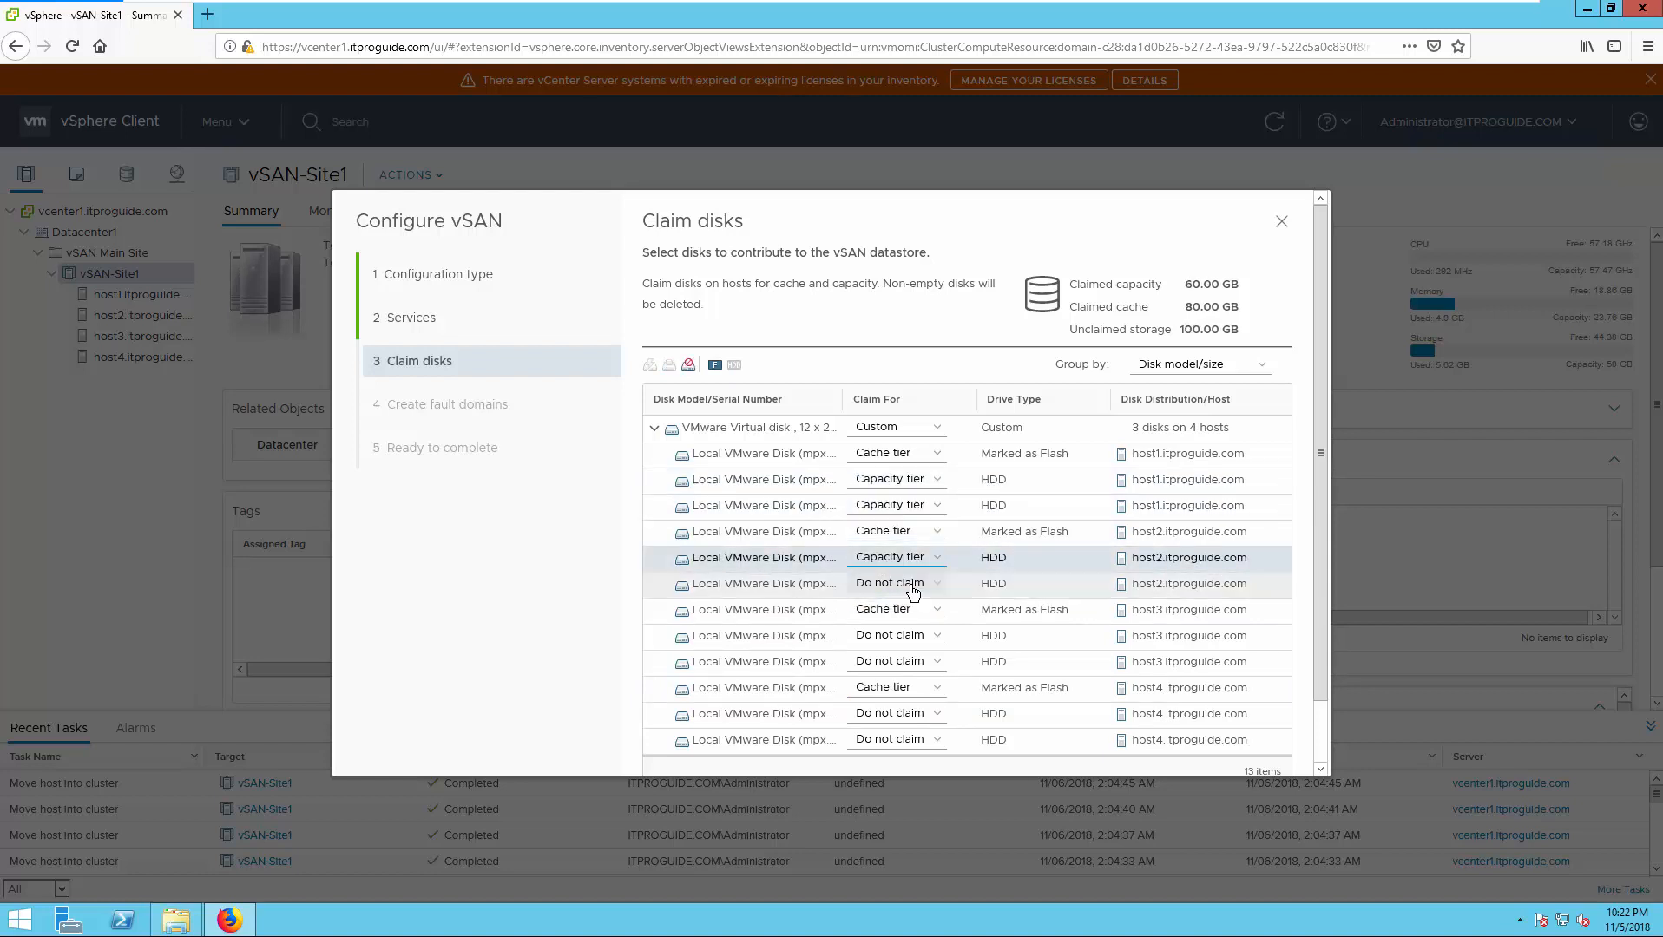
pyautogui.click(911, 585)
pyautogui.click(911, 605)
# - Claim the host3 and host4 HDDs as Capacity tier, reaching 160.00 GB capacity and 80.00 GB cache
pyautogui.click(914, 637)
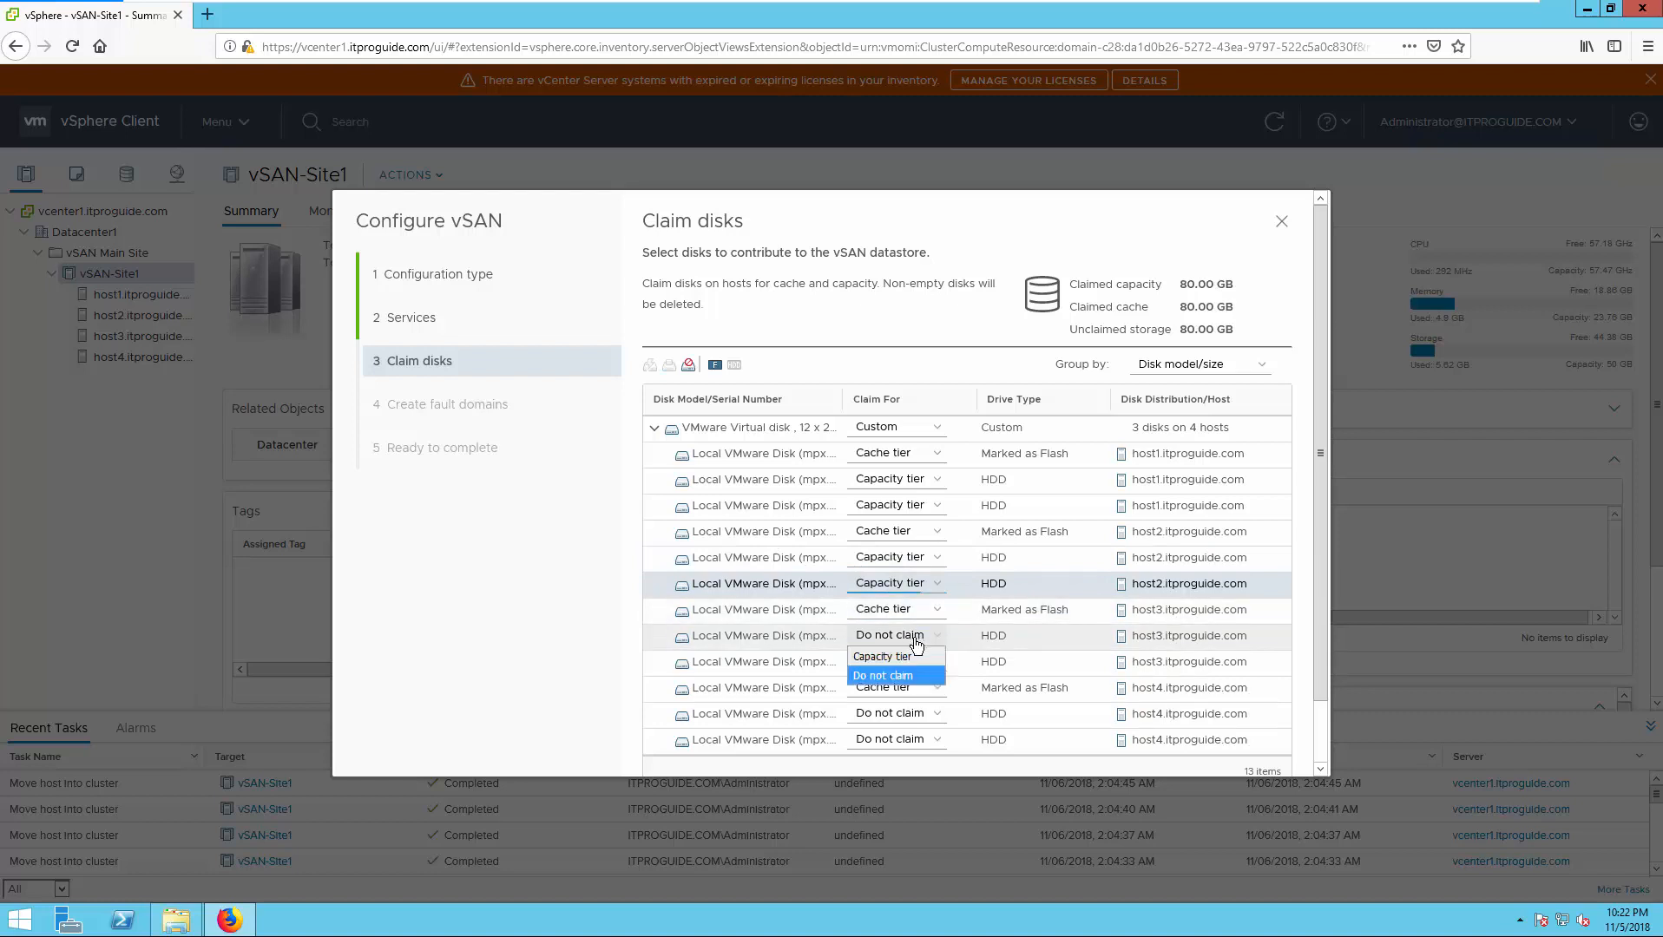
pyautogui.click(911, 656)
pyautogui.click(907, 663)
pyautogui.click(910, 678)
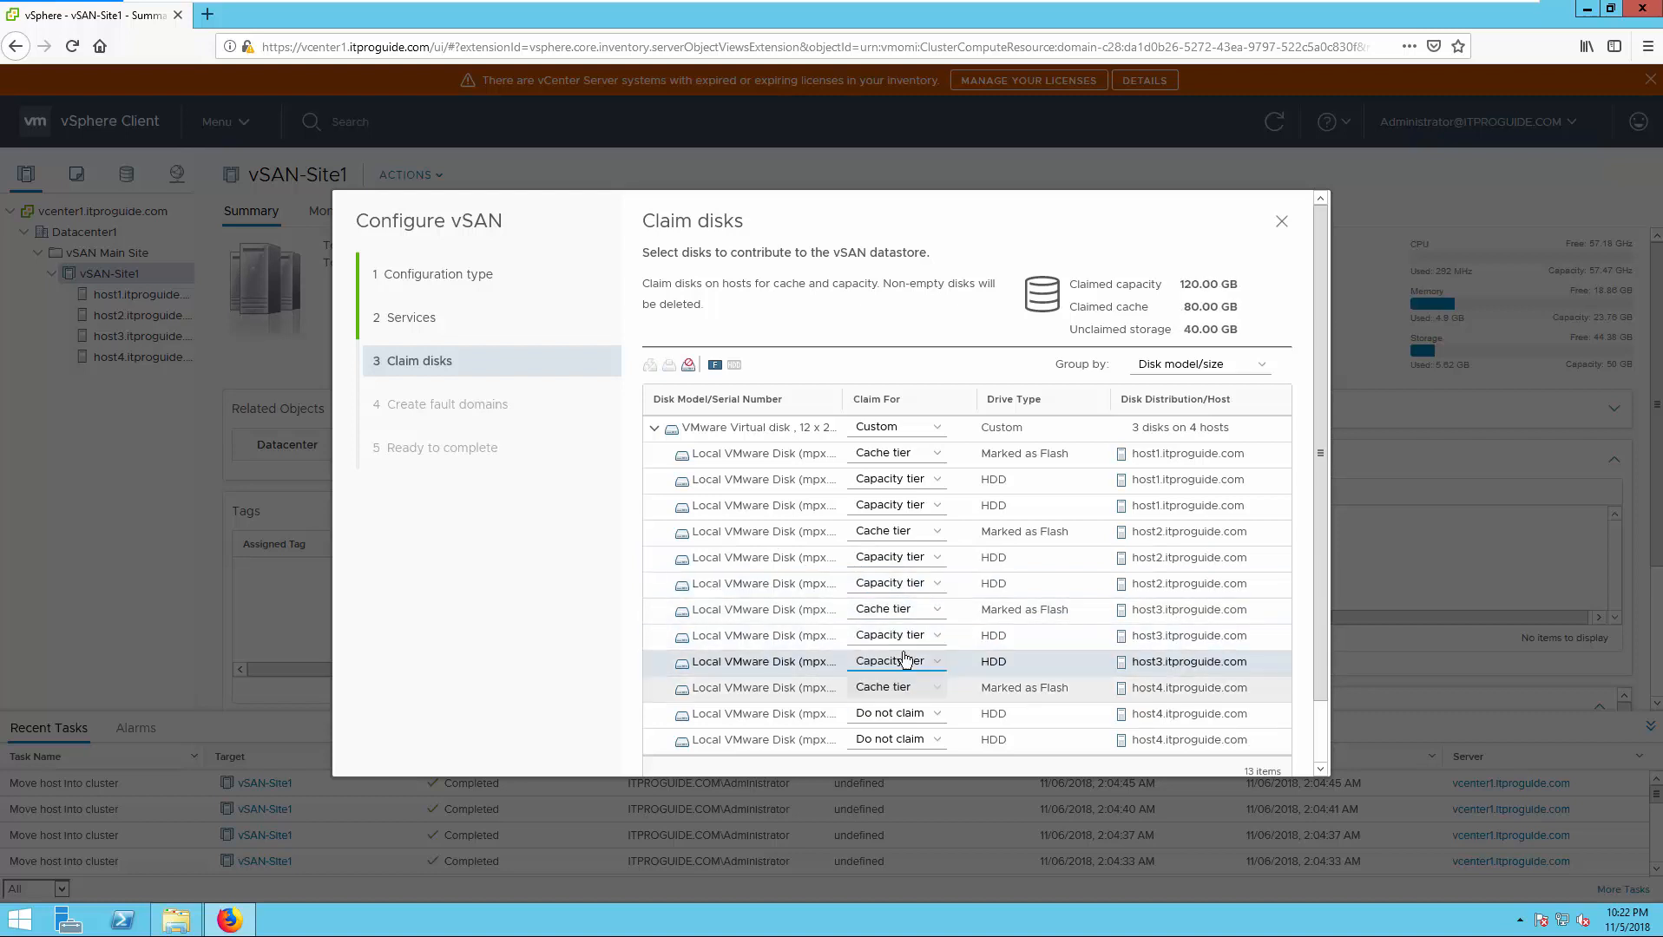
pyautogui.click(903, 714)
pyautogui.click(901, 733)
pyautogui.click(899, 742)
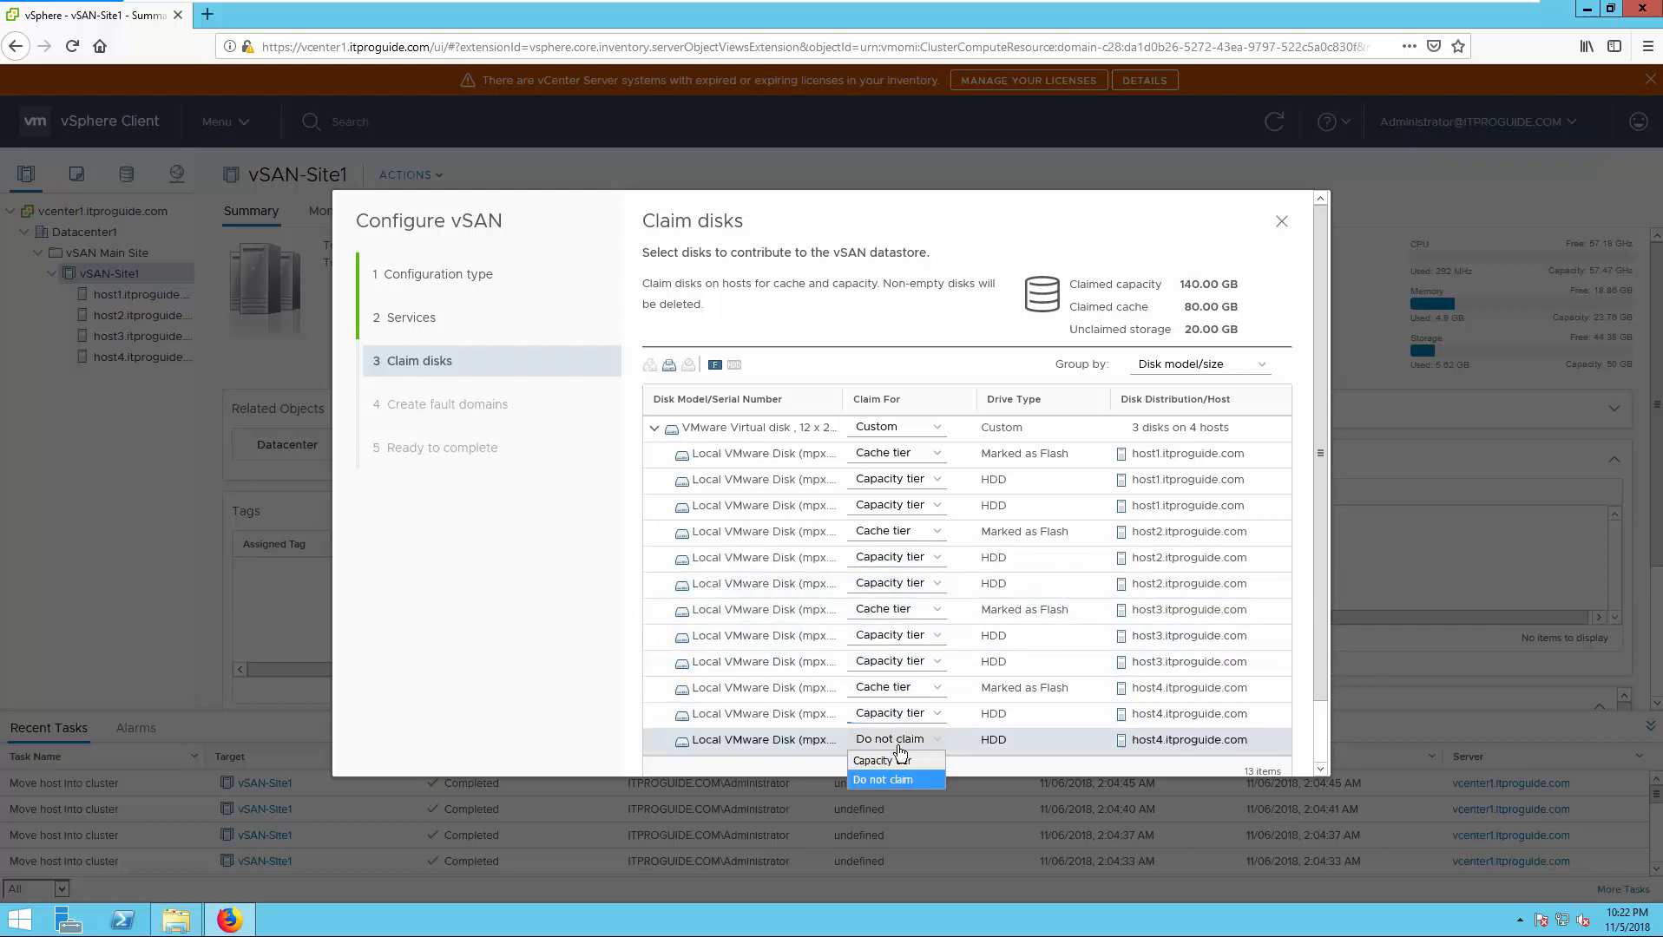
pyautogui.click(898, 762)
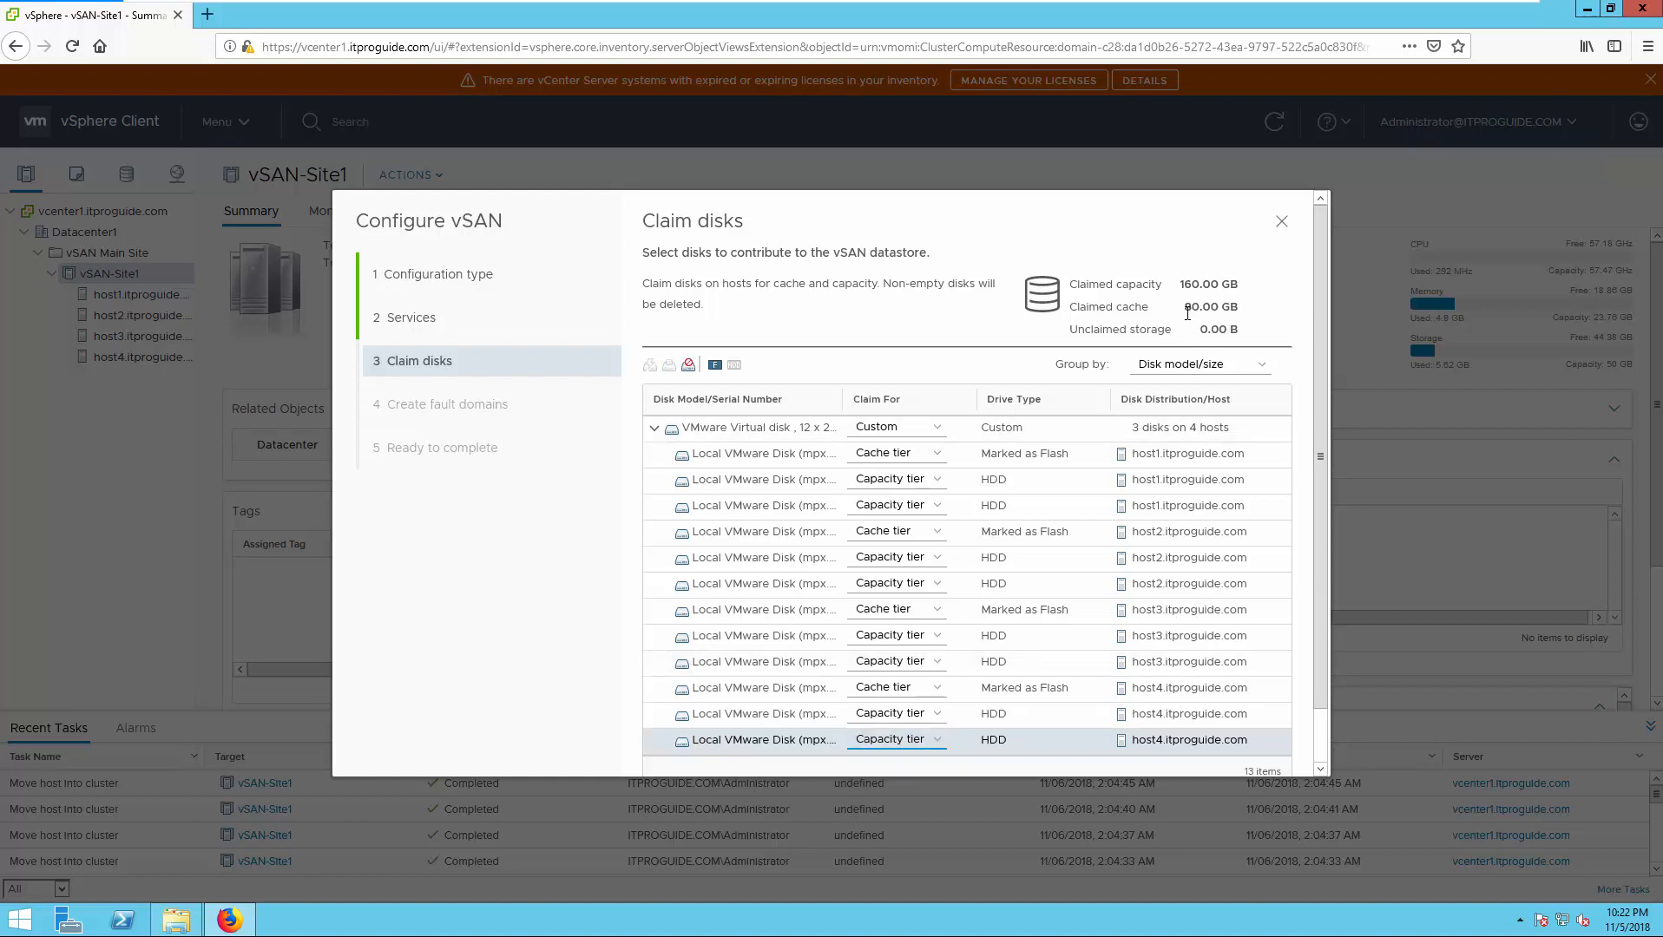
pyautogui.moveTo(1239, 288); pyautogui.dragTo(1177, 287)
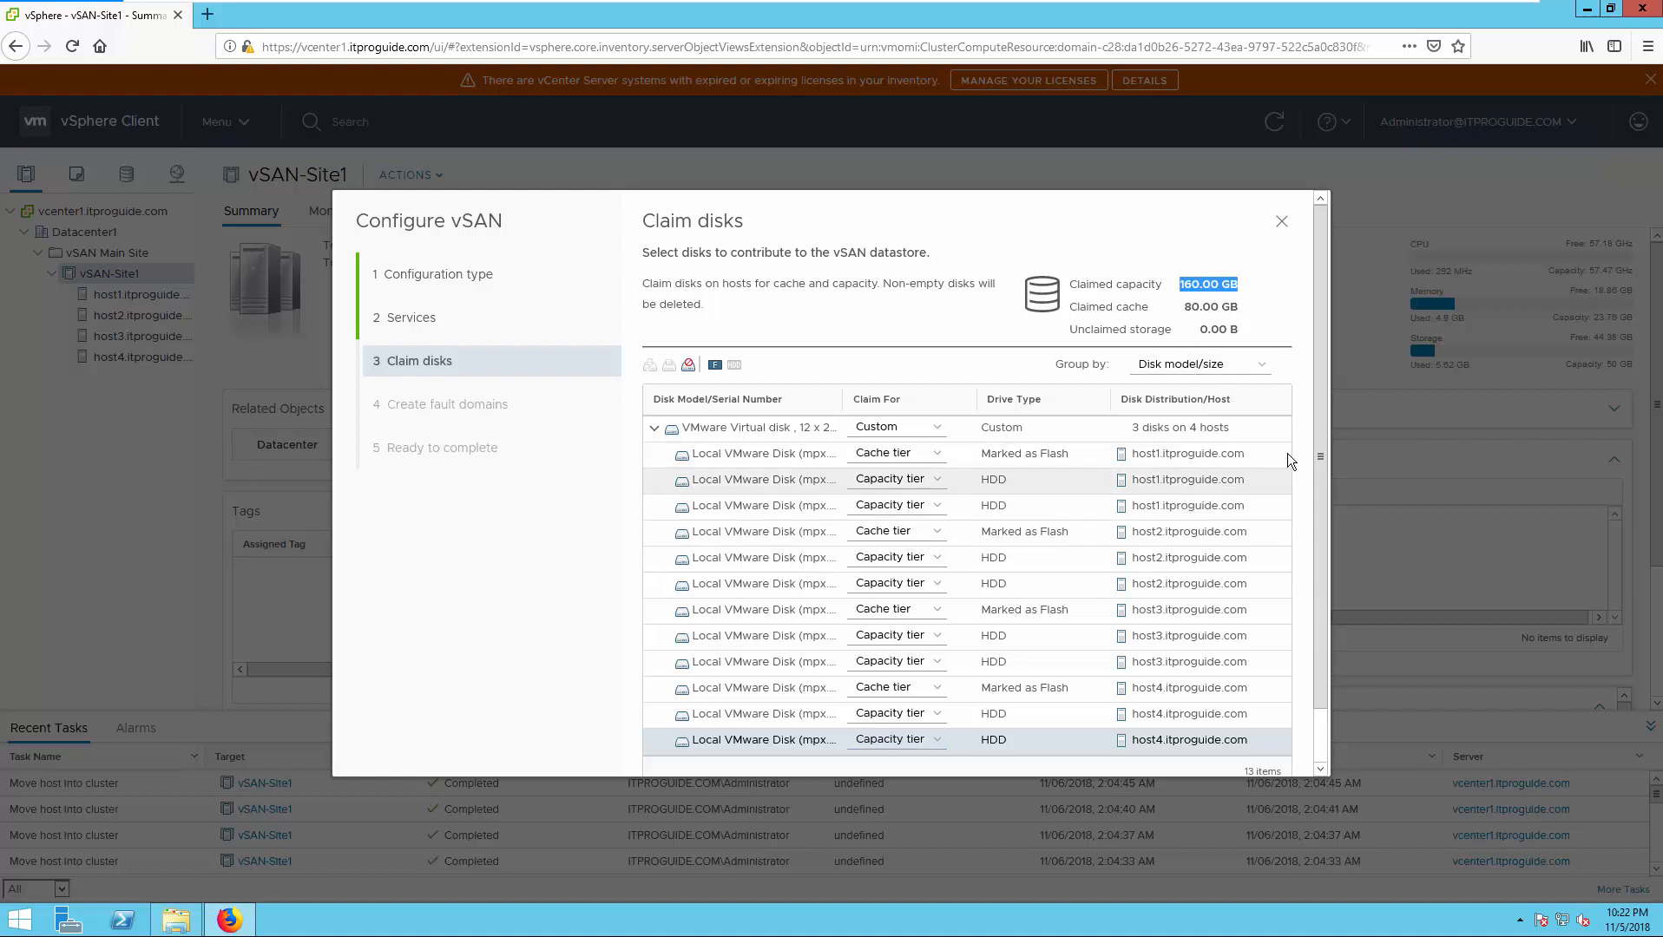
pyautogui.scroll(-2, 1310, 562)
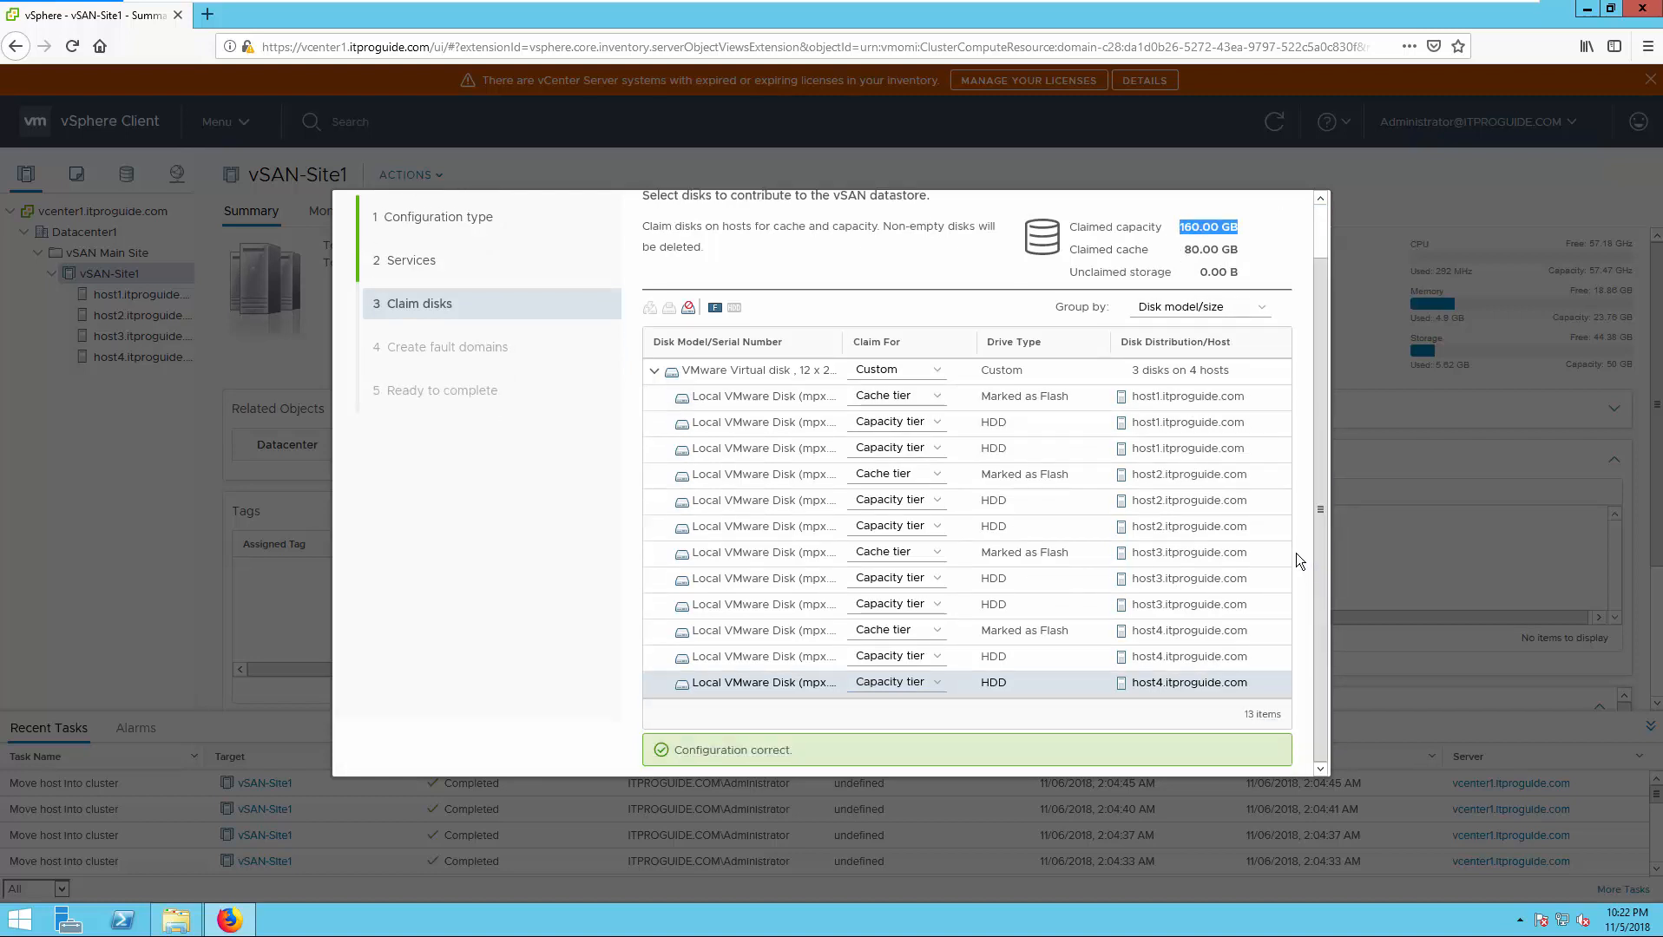
pyautogui.moveTo(1315, 544); pyautogui.dragTo(1320, 635)
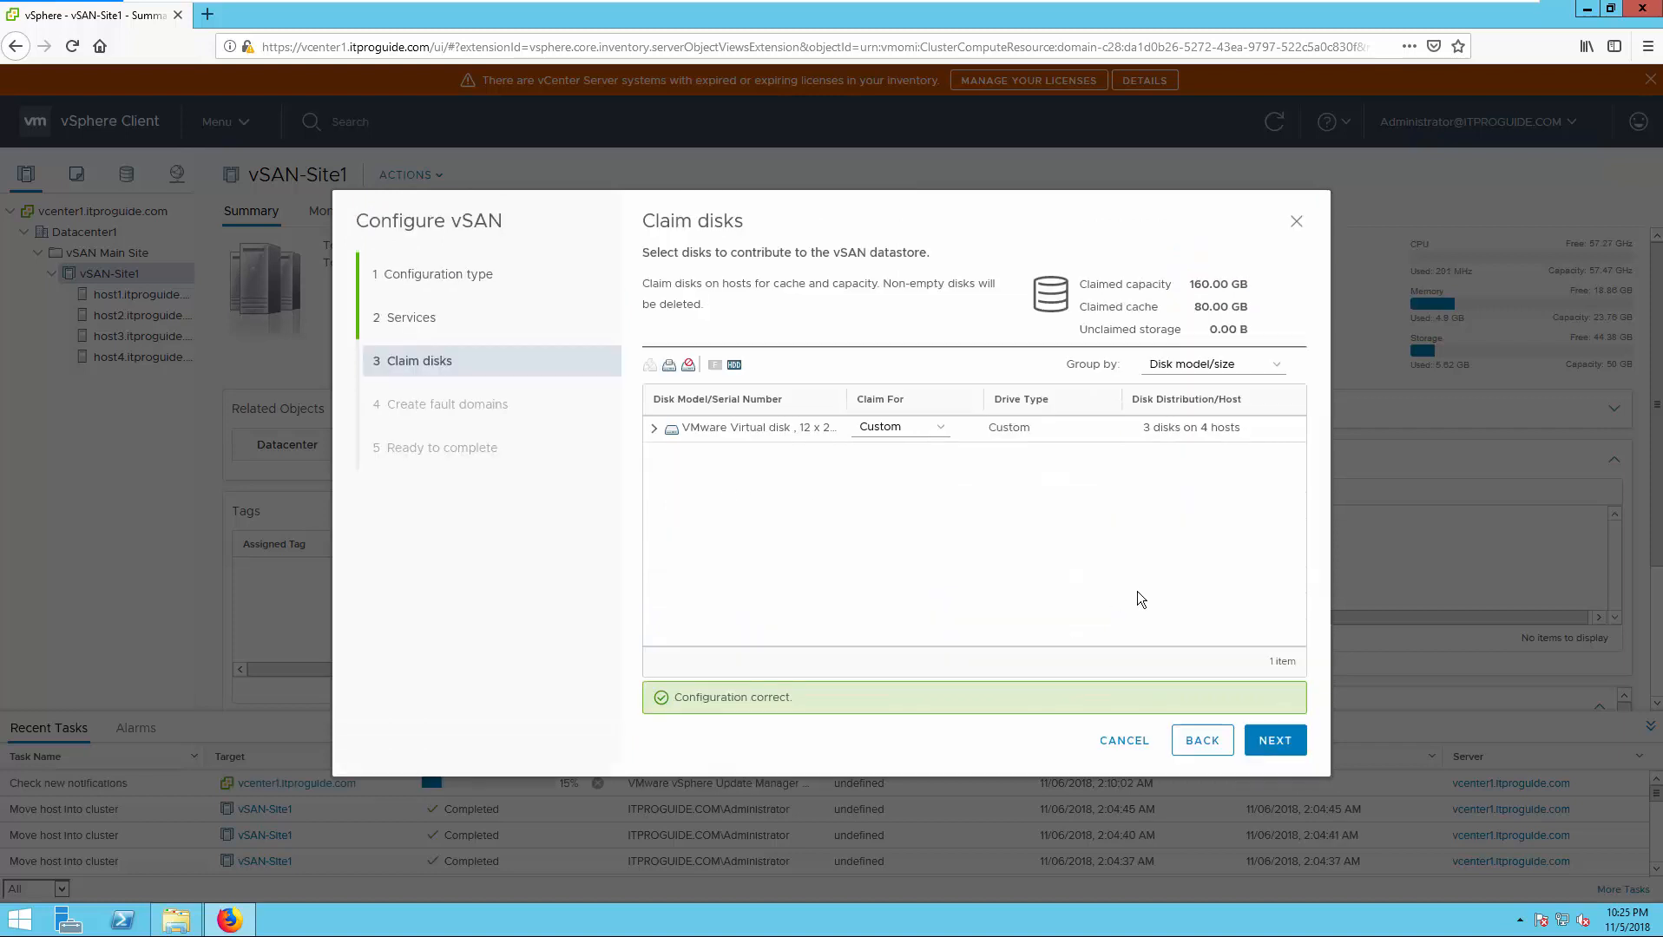
# - Skip creating fault domains with host1–host4 selected and advance to the review summary
pyautogui.click(1272, 744)
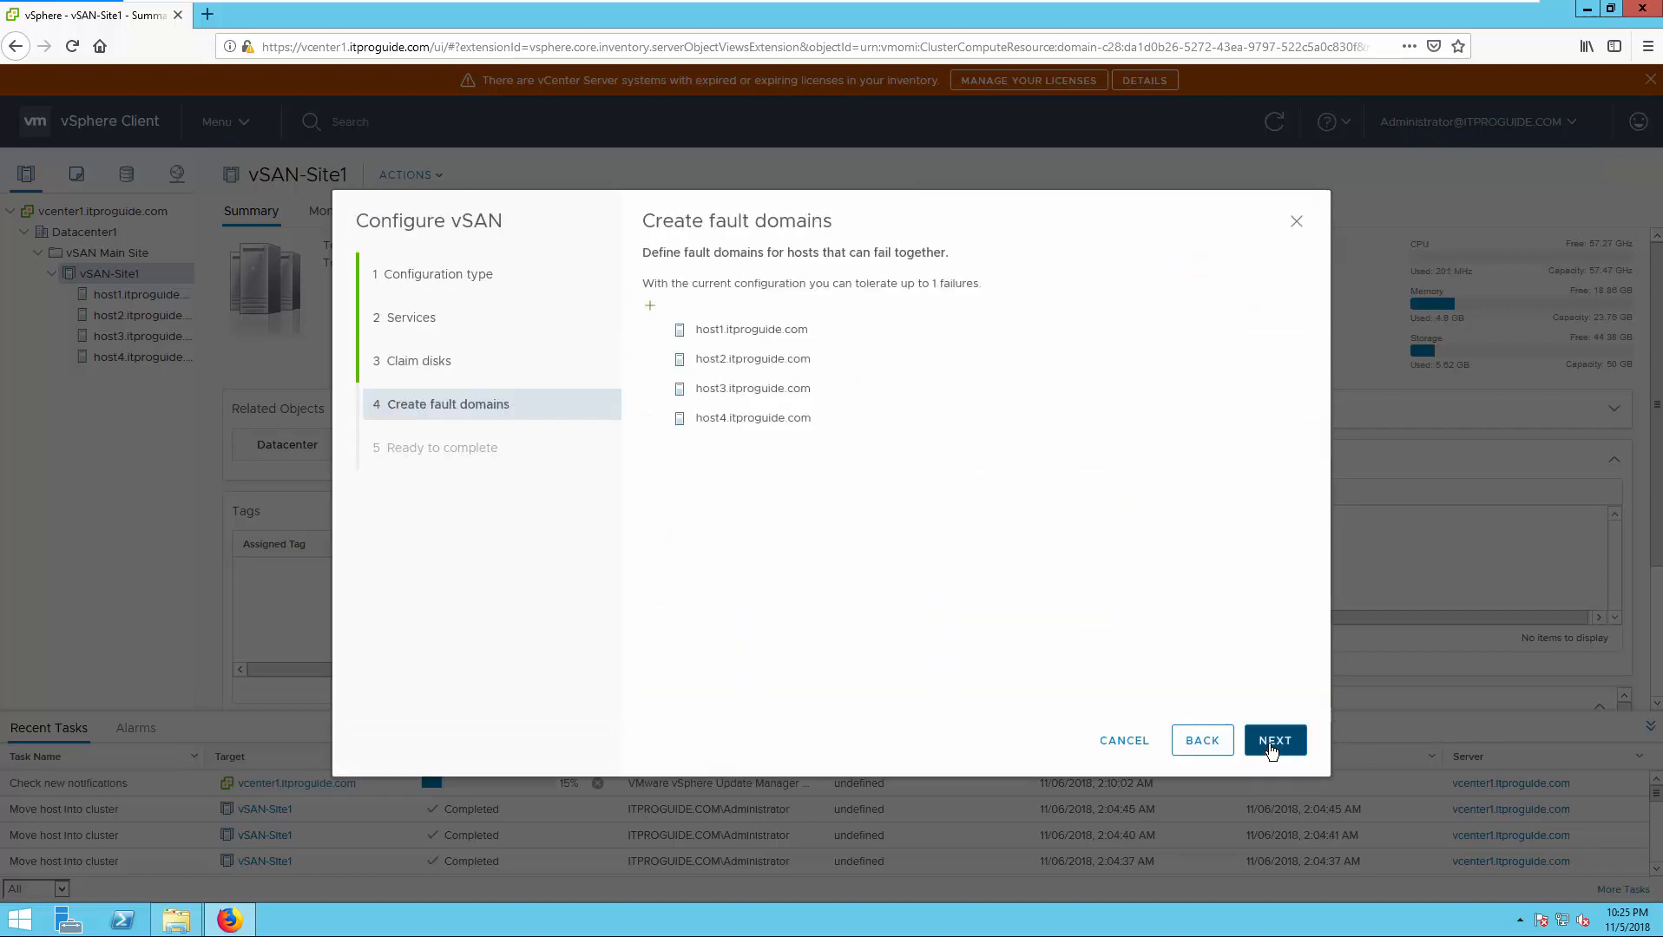
pyautogui.click(799, 423)
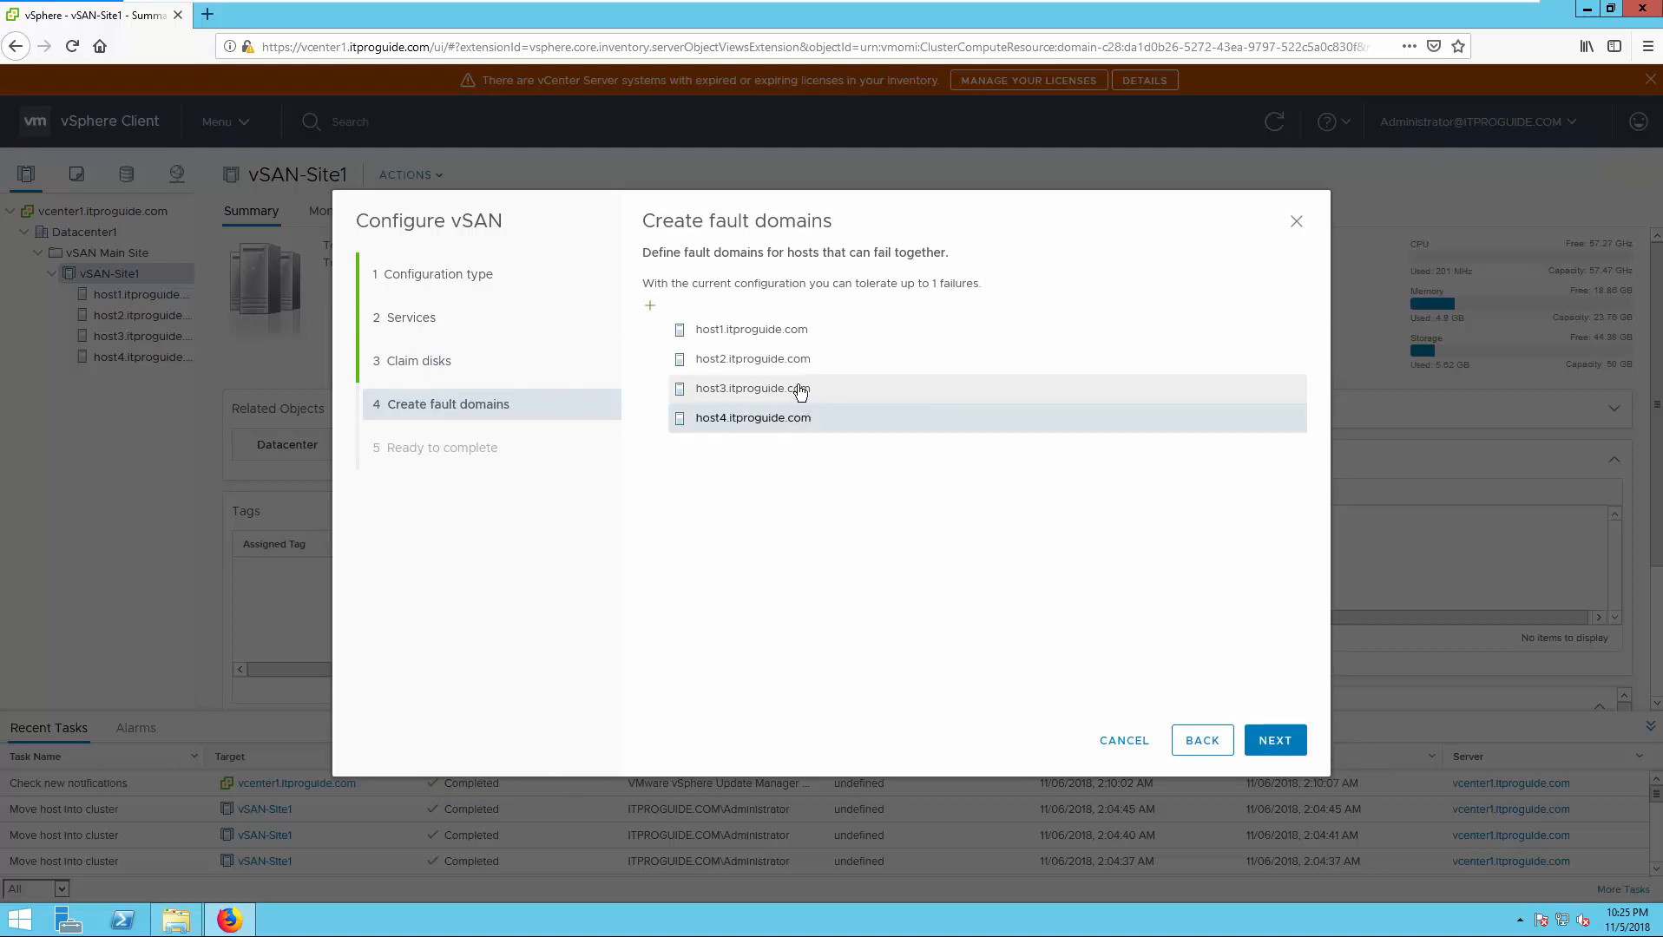
pyautogui.keyDown('ctrl'); pyautogui.click(798, 388); pyautogui.keyUp('ctrl')
pyautogui.keyDown('ctrl'); pyautogui.click(802, 364); pyautogui.keyUp('ctrl')
pyautogui.keyDown('ctrl'); pyautogui.click(800, 331); pyautogui.keyUp('ctrl')
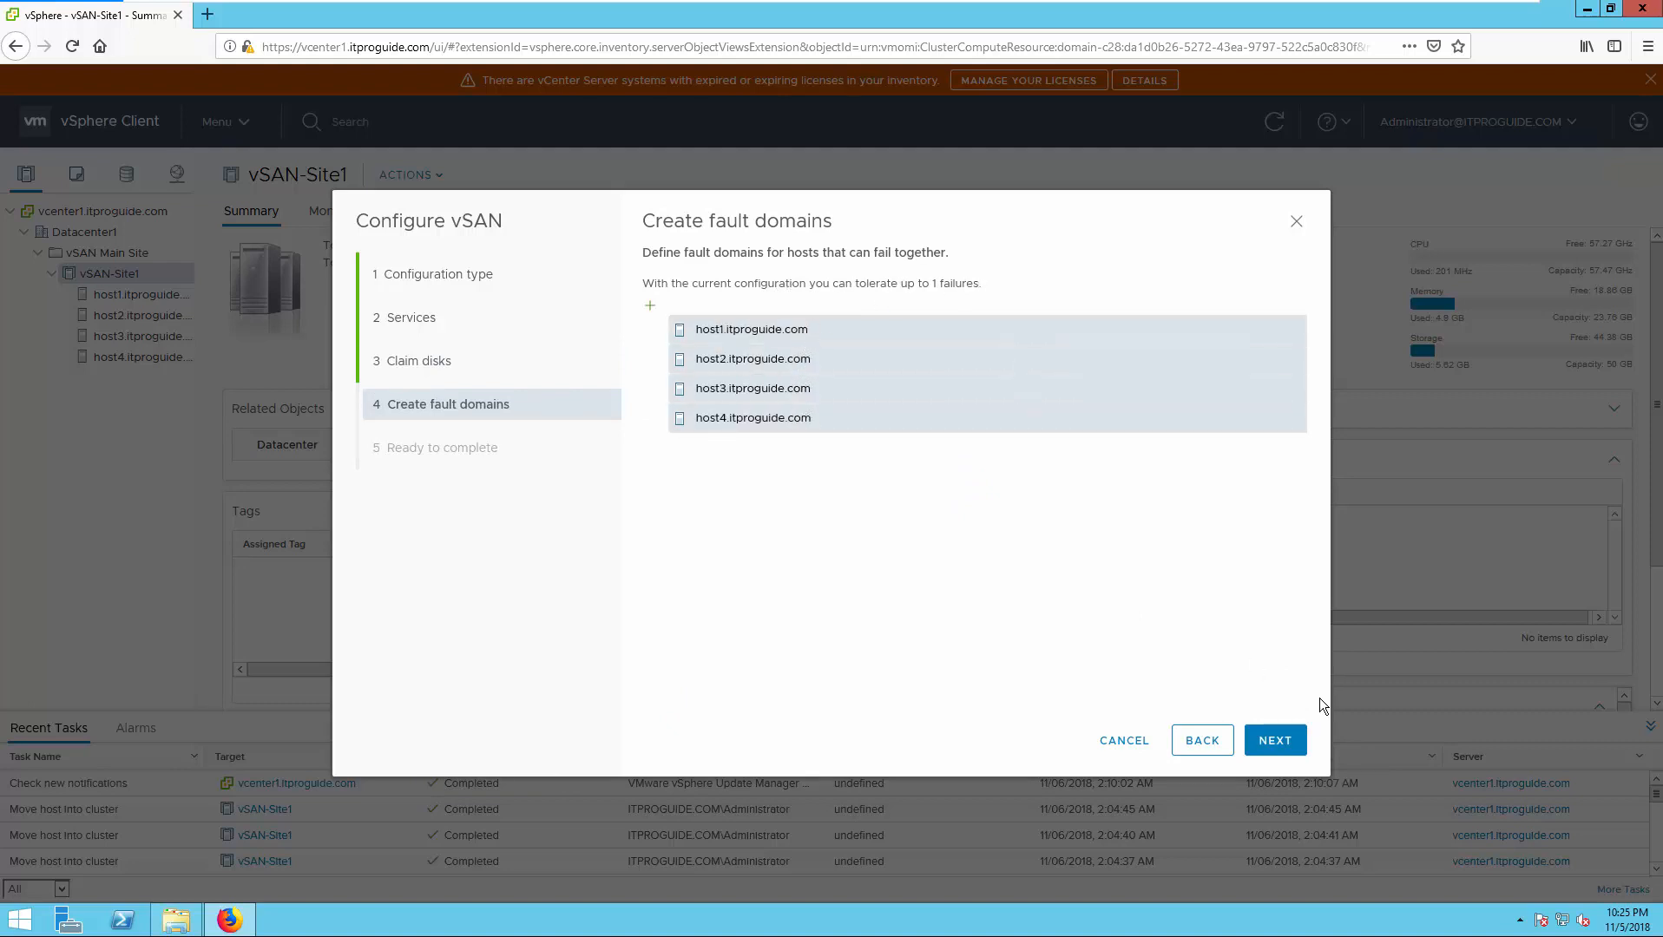
pyautogui.click(1265, 741)
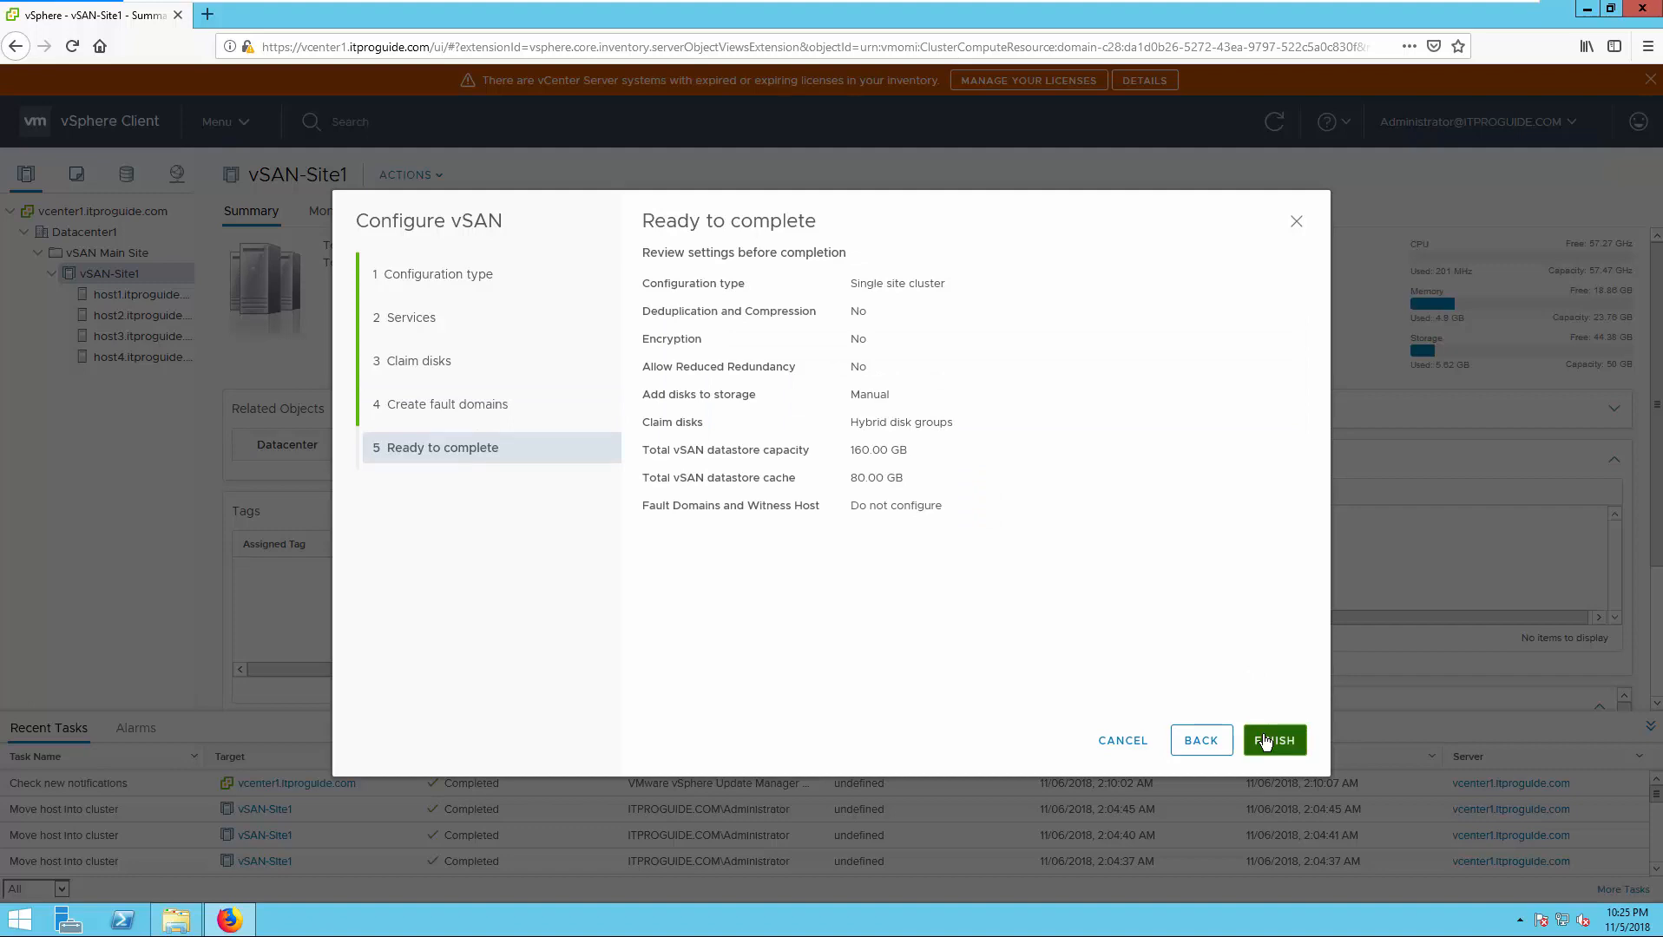
# - Finish the Configure vSAN wizard so disks from all four hosts are added to vSAN
pyautogui.click(1267, 740)
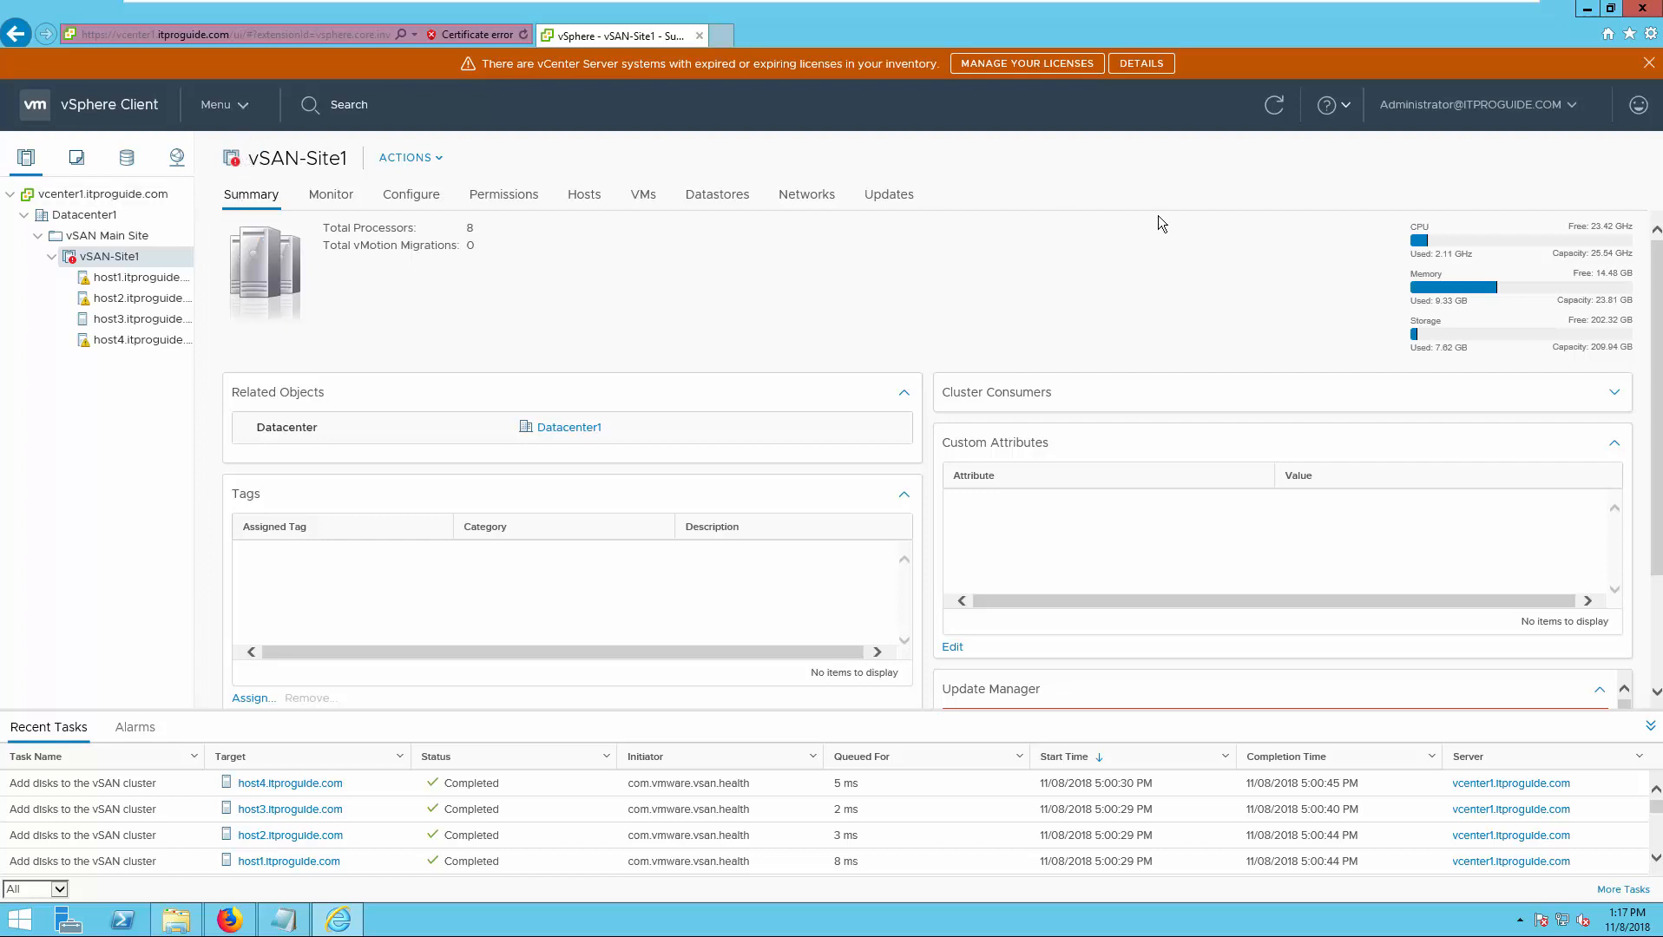
# - Refresh and check vSAN-Site1's Datastores, selecting vsanDatastore with 159.94 GB capacity
pyautogui.click(1272, 105)
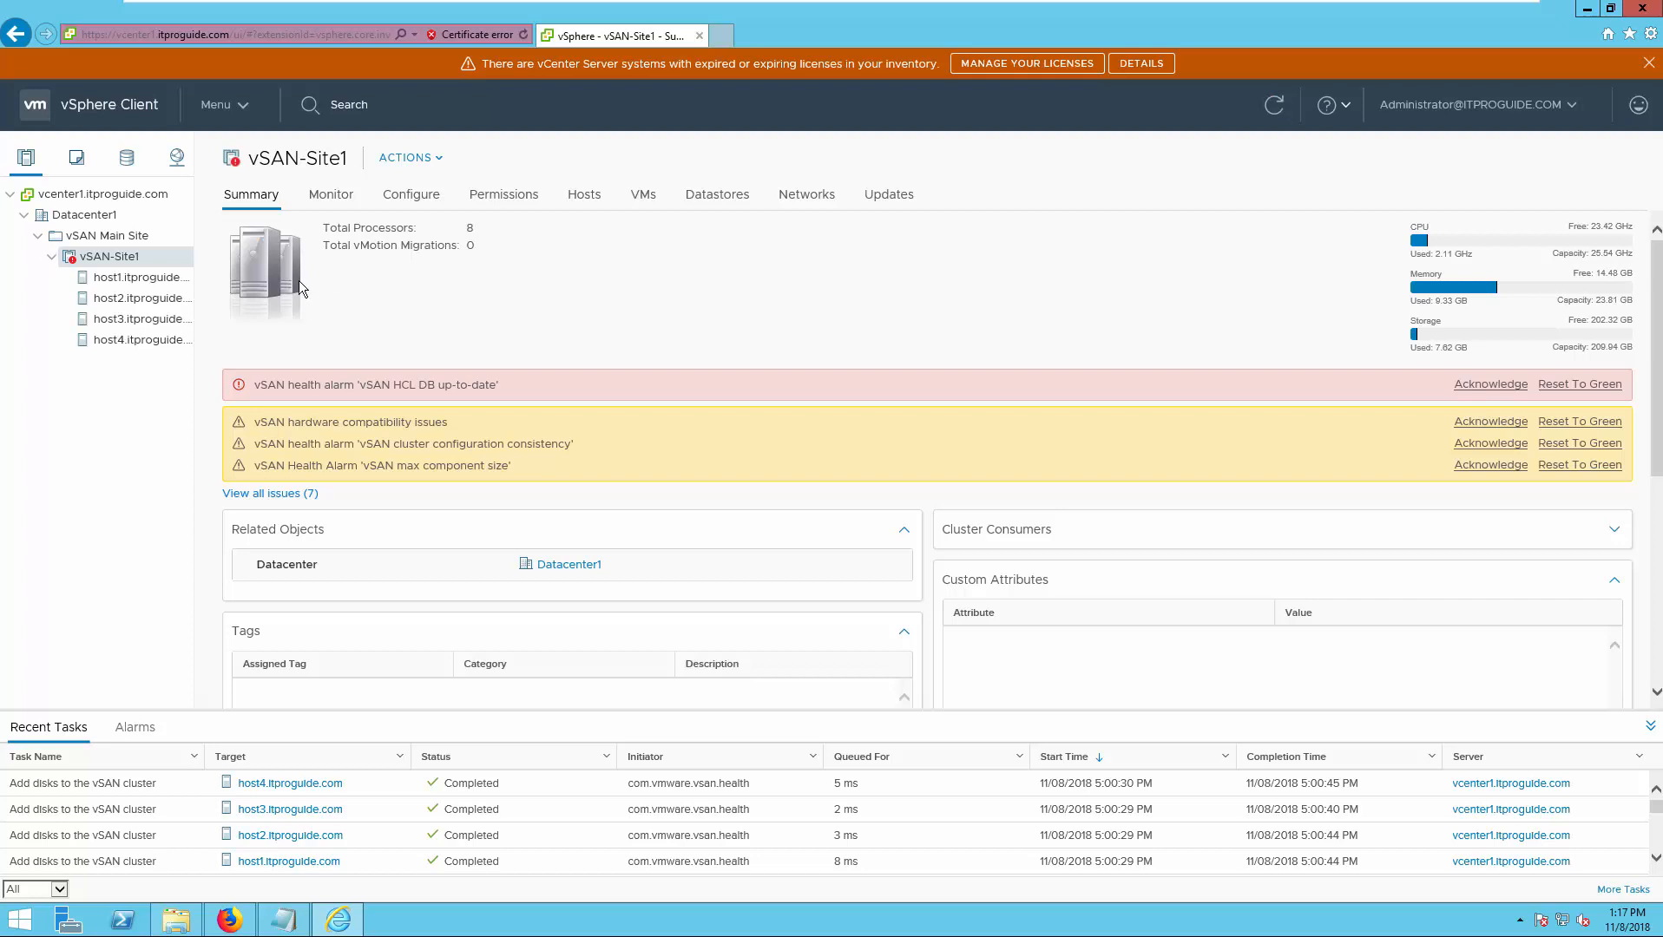
pyautogui.click(728, 205)
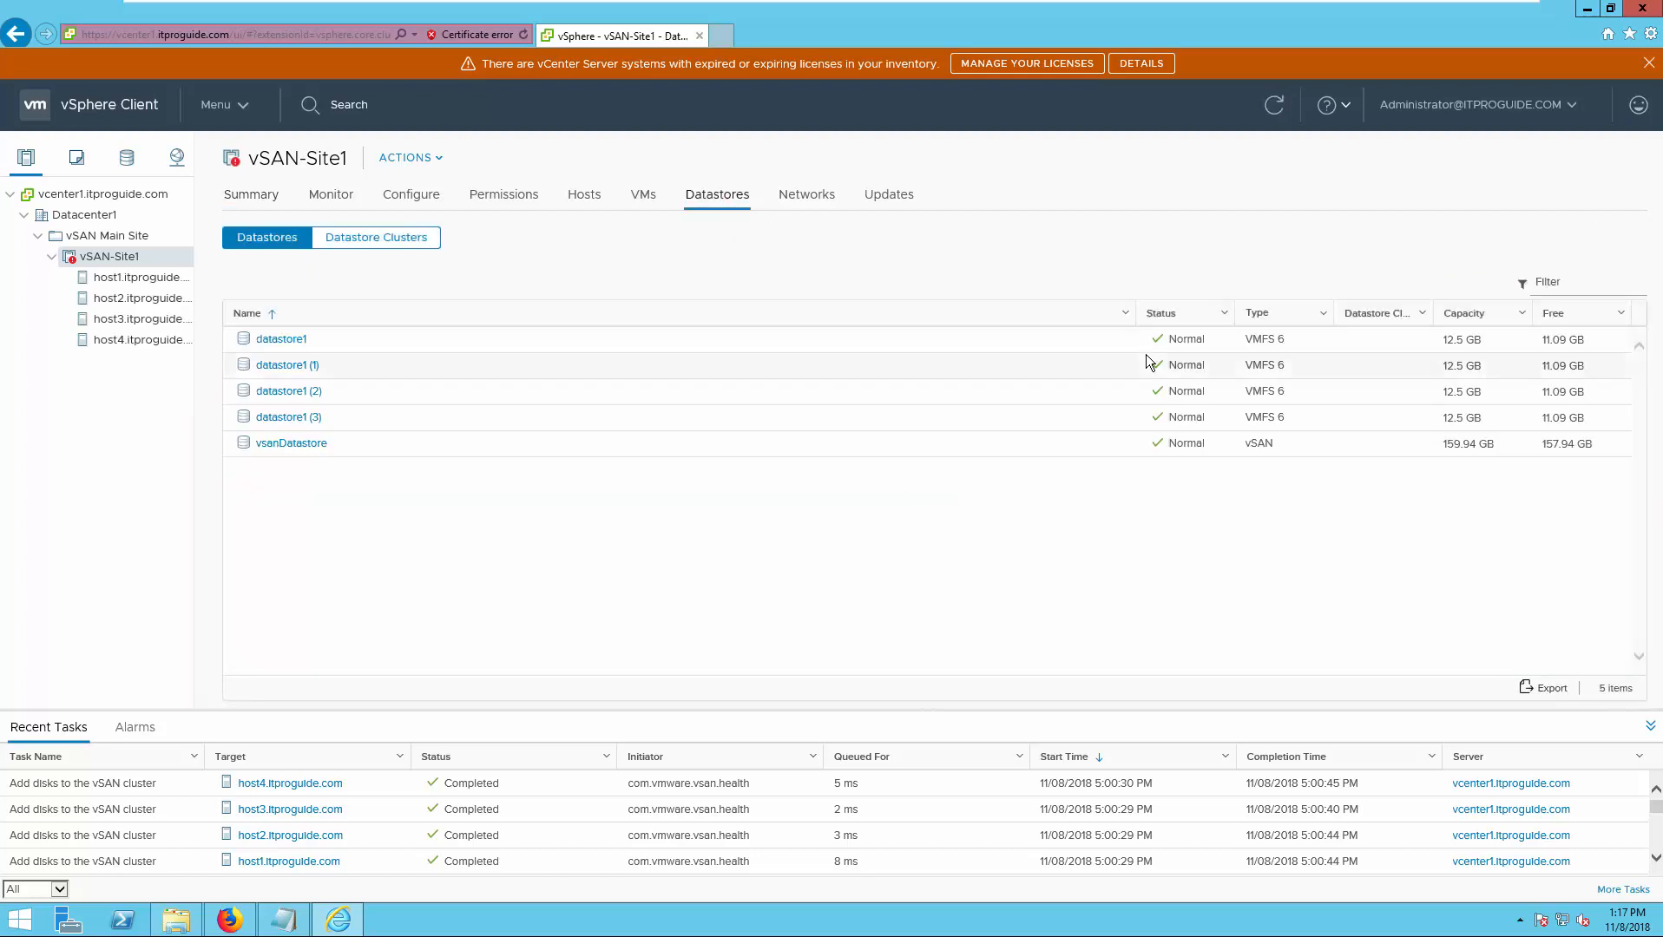
pyautogui.click(1241, 445)
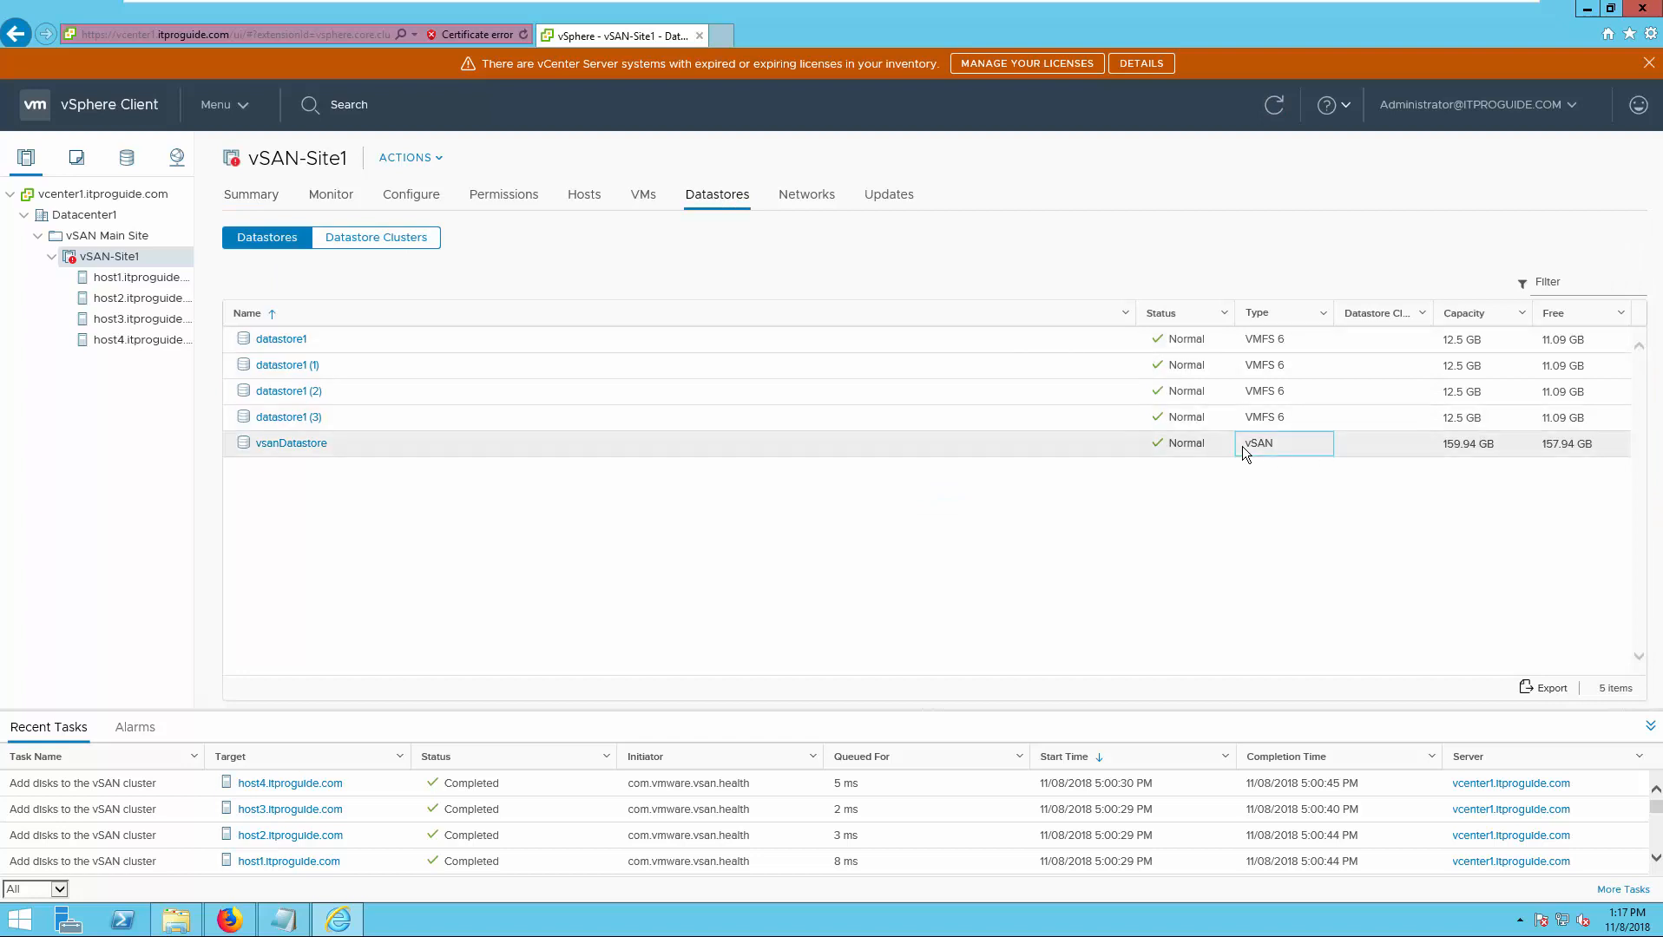